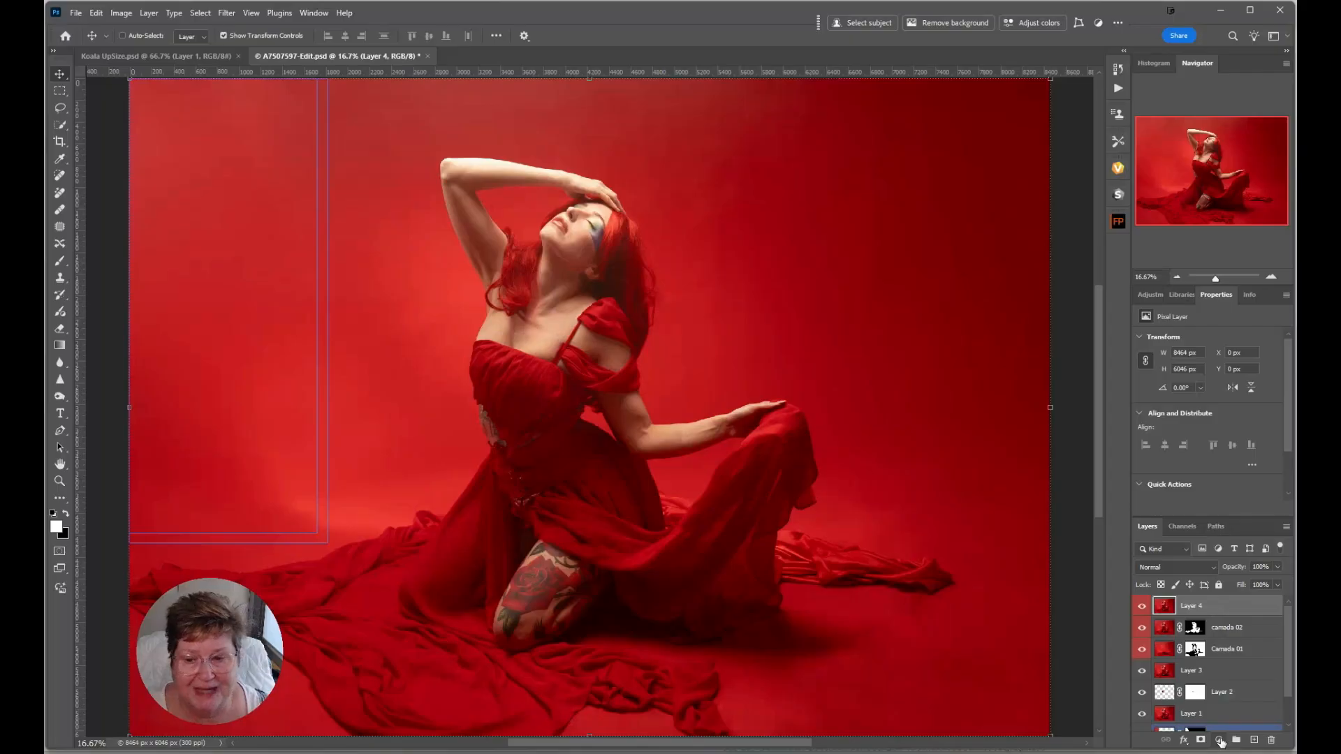
Add a Color Lookup adjustment layer directly above Layer 4
click(1220, 740)
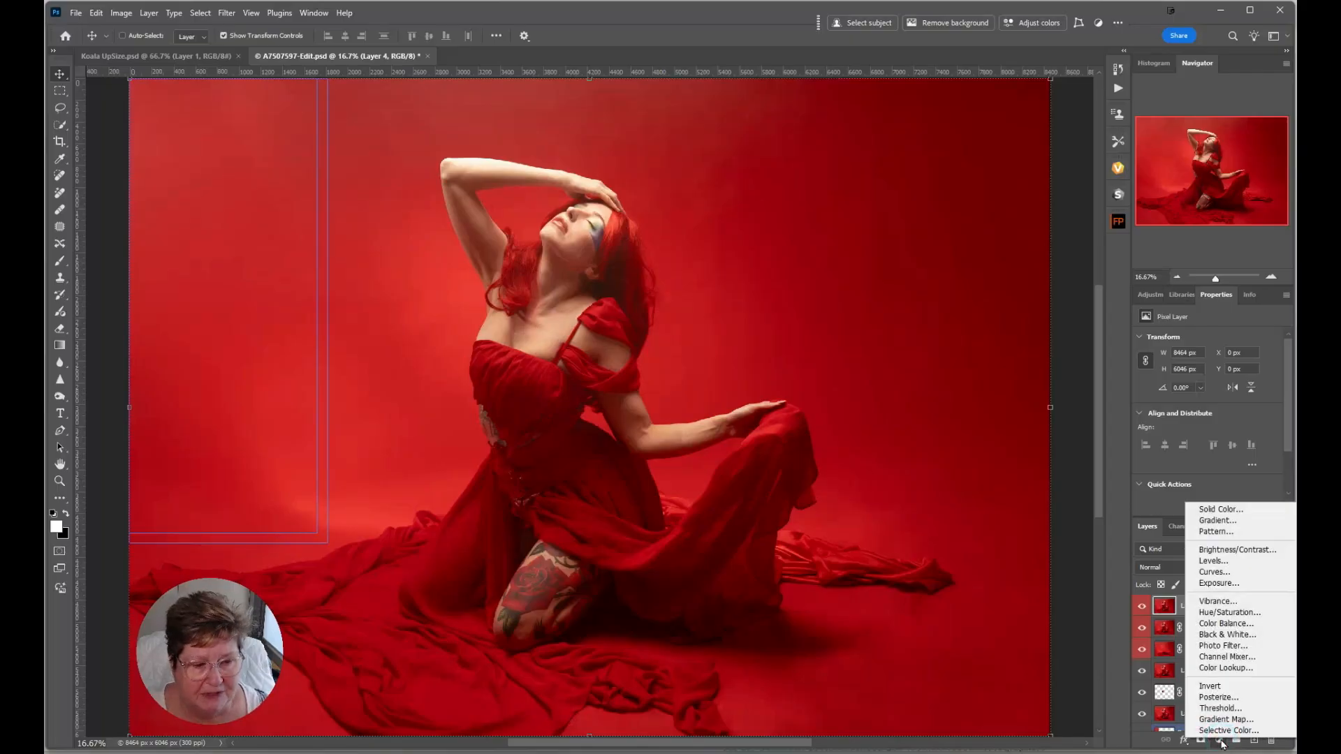
click(1218, 742)
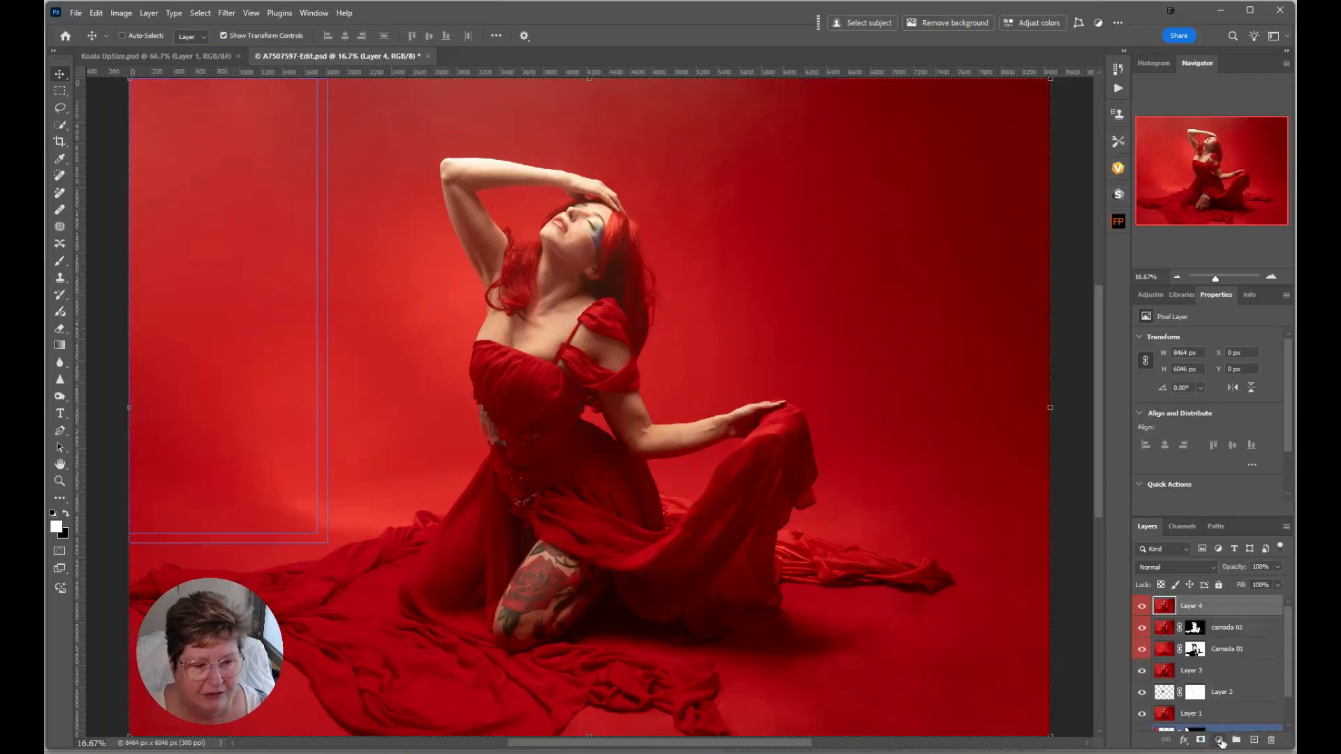
click(1220, 742)
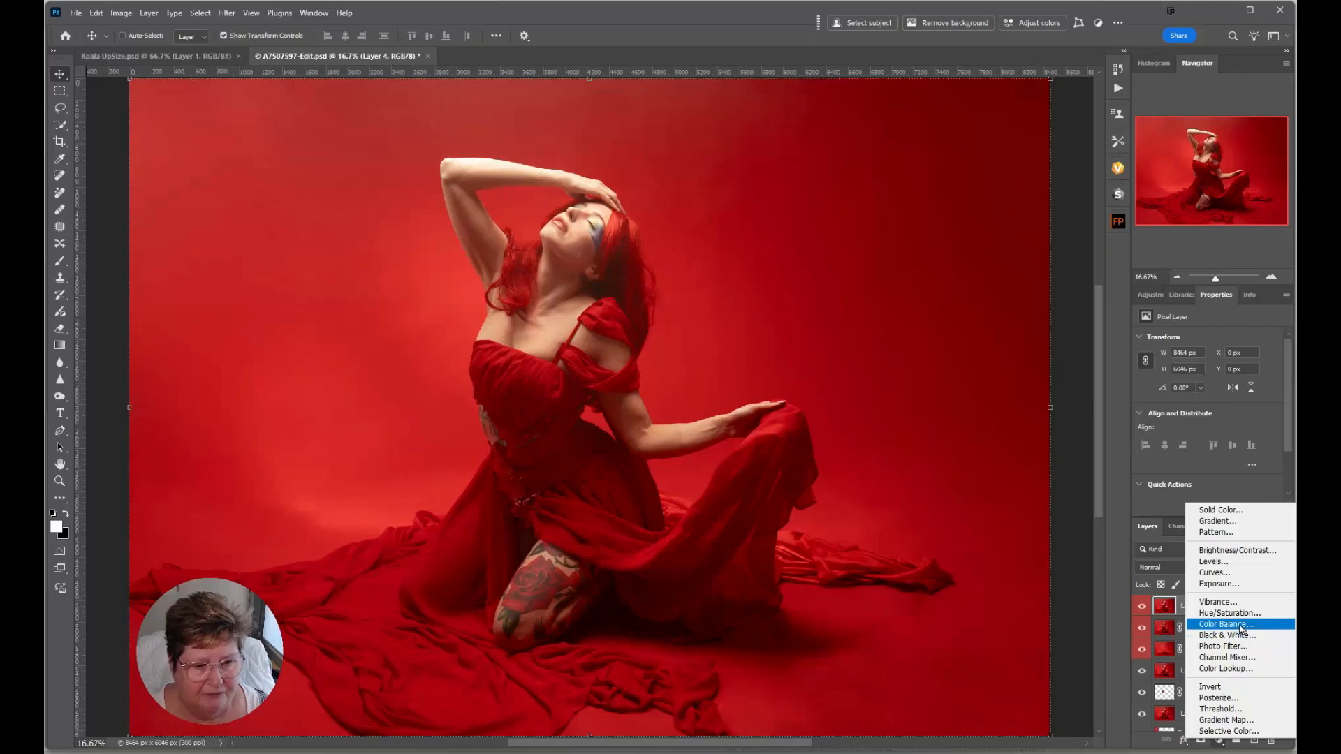
click(1226, 669)
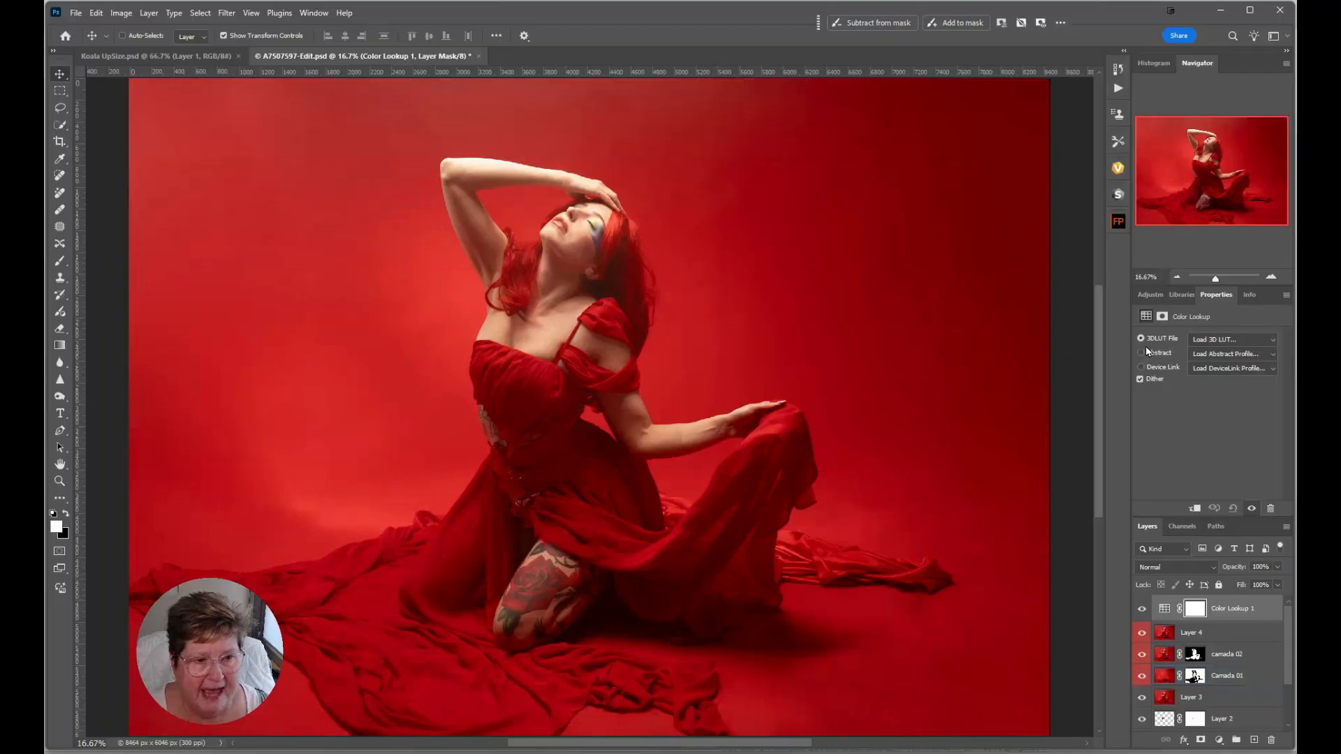
Try the 3Strip.look, Bleach Bypass.look and DropBlues.3DL LUTs on the Color Lookup adjustment
click(1233, 339)
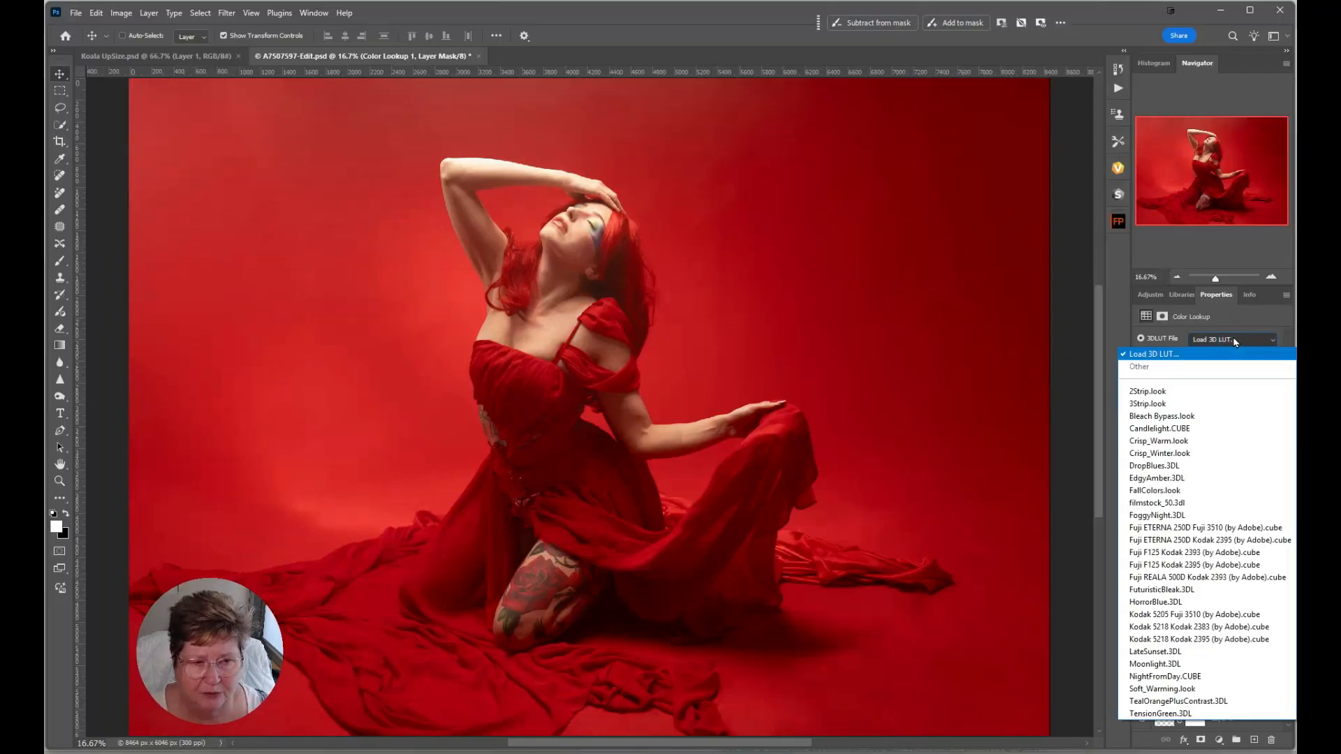
click(1147, 403)
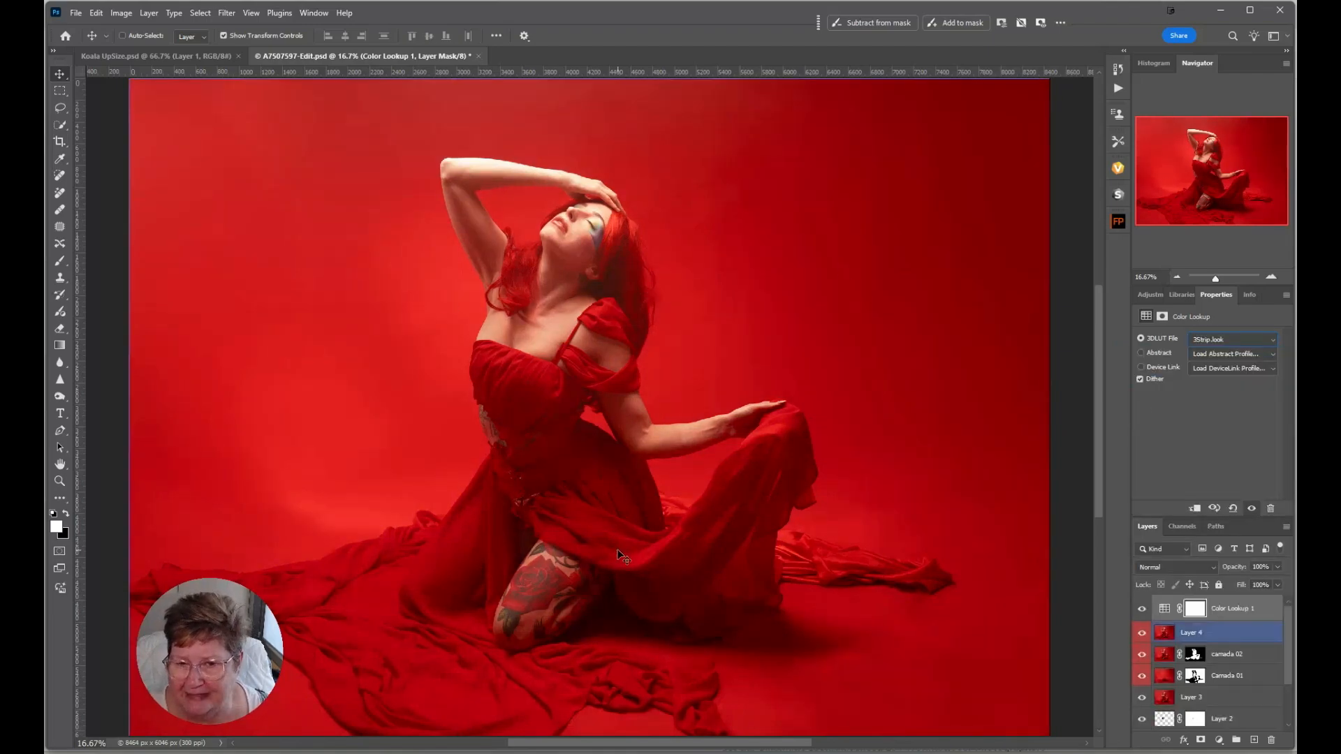
click(1230, 339)
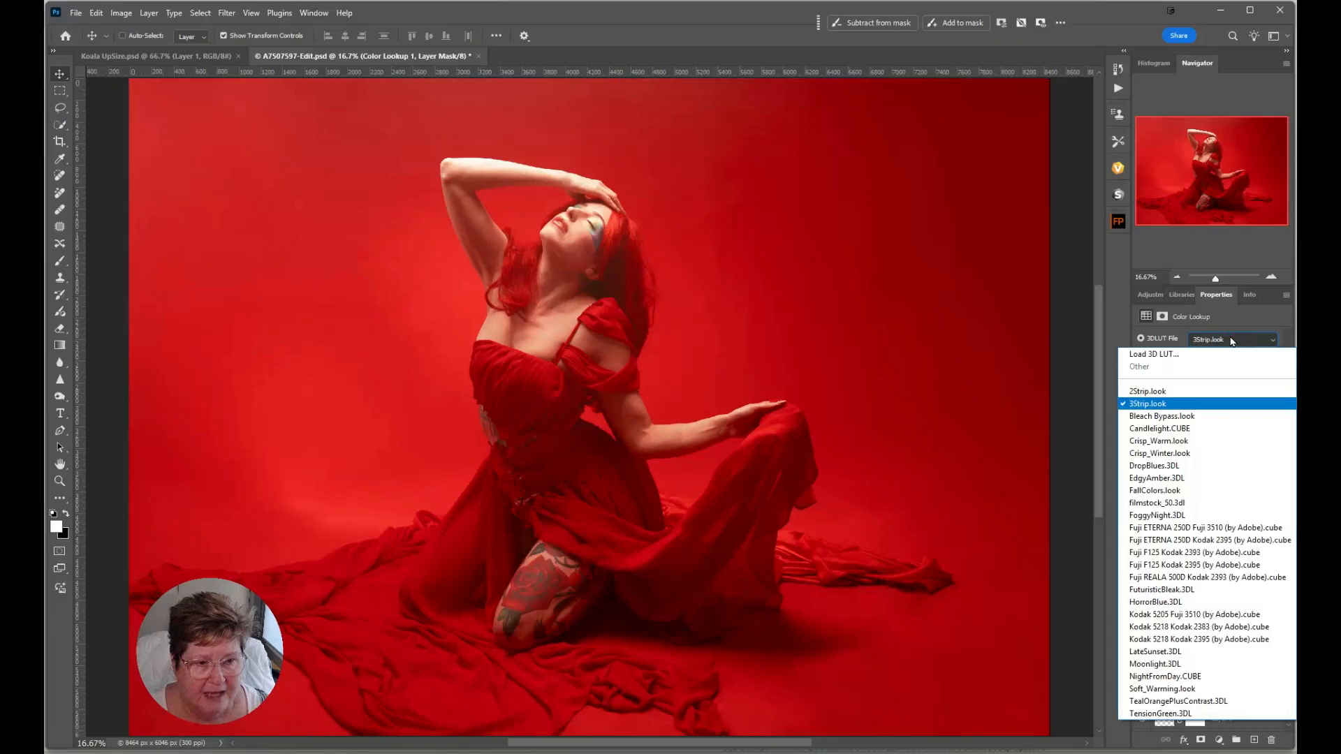
click(1174, 415)
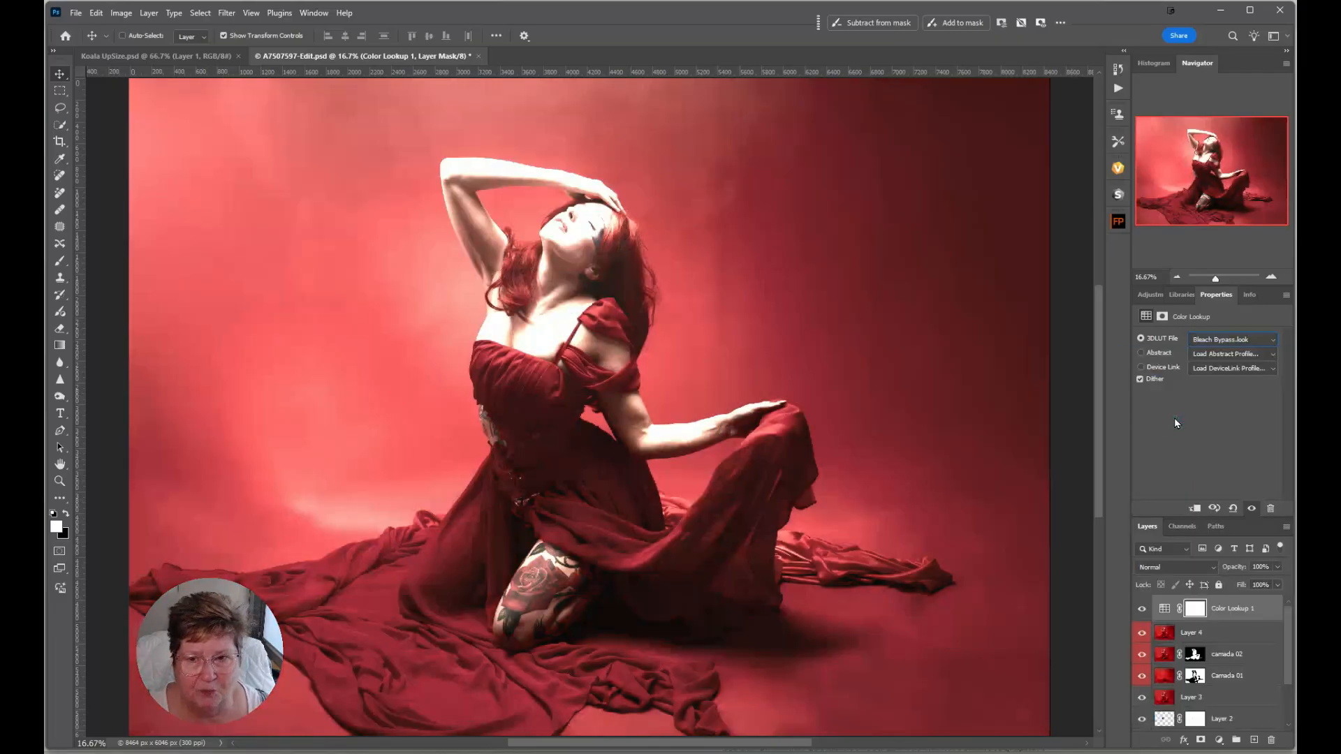
click(1257, 341)
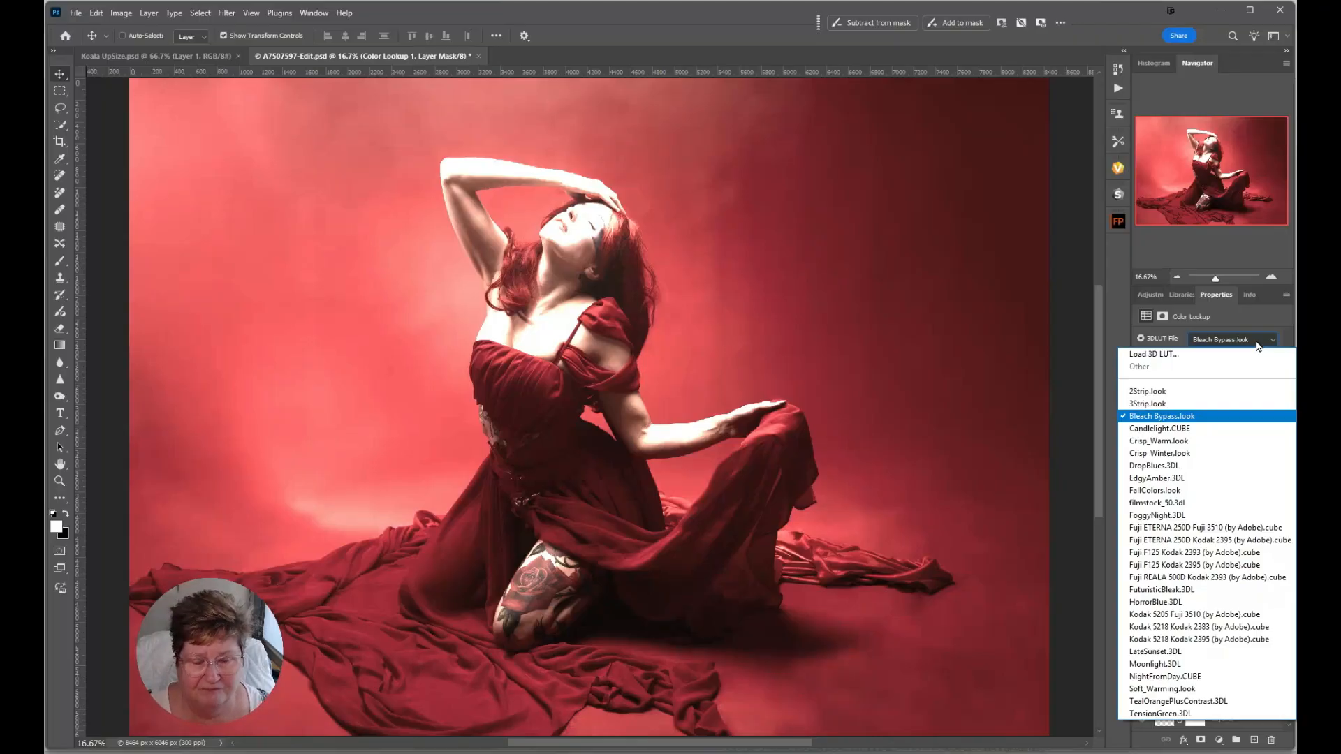
click(1159, 466)
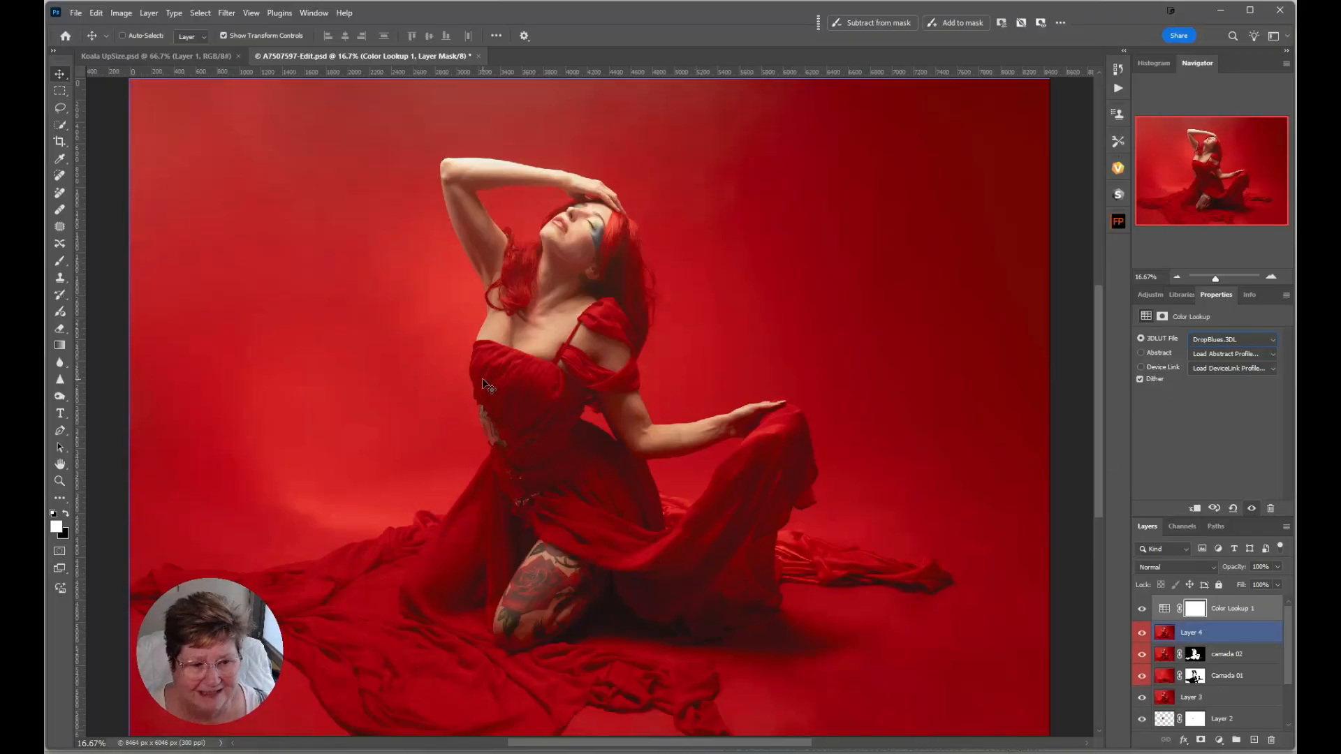
Apply the Fuji ETERNA 250D Fuji 3510 LUT to the Color Lookup adjustment layer
click(1242, 613)
click(1214, 338)
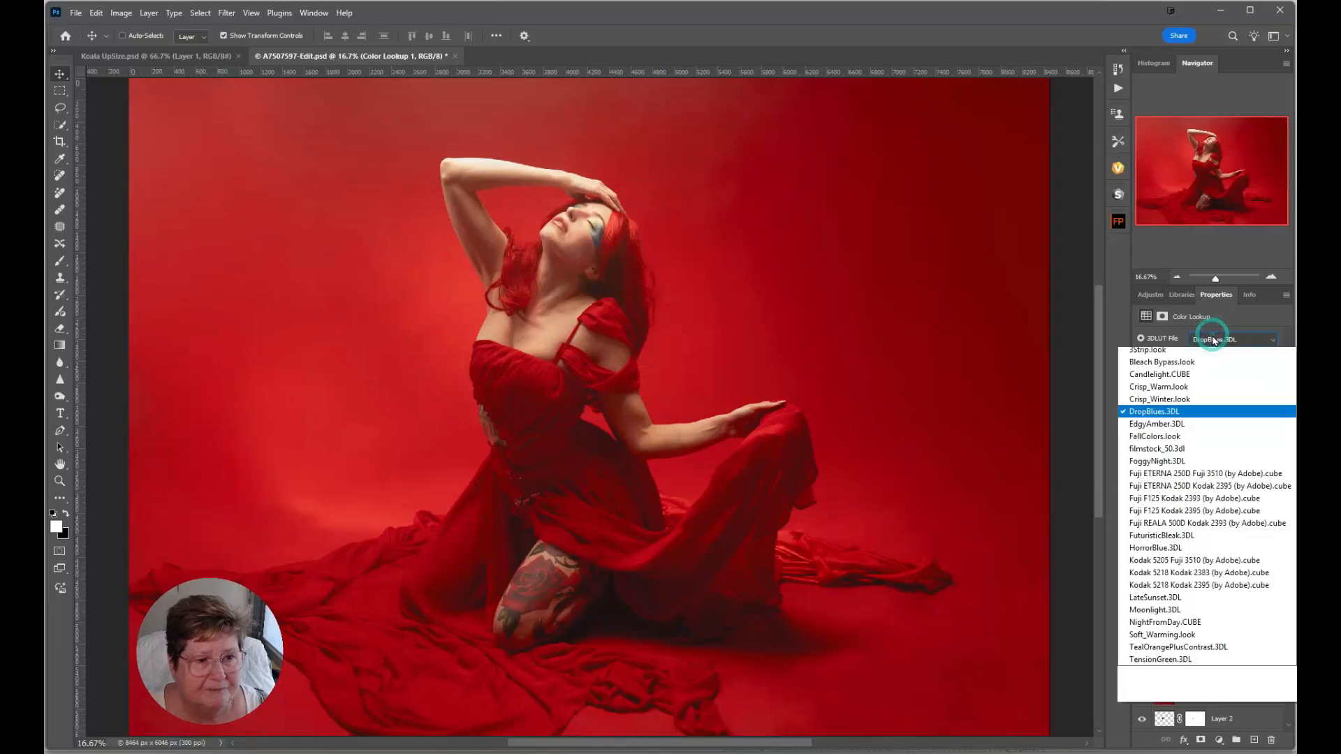
click(1185, 529)
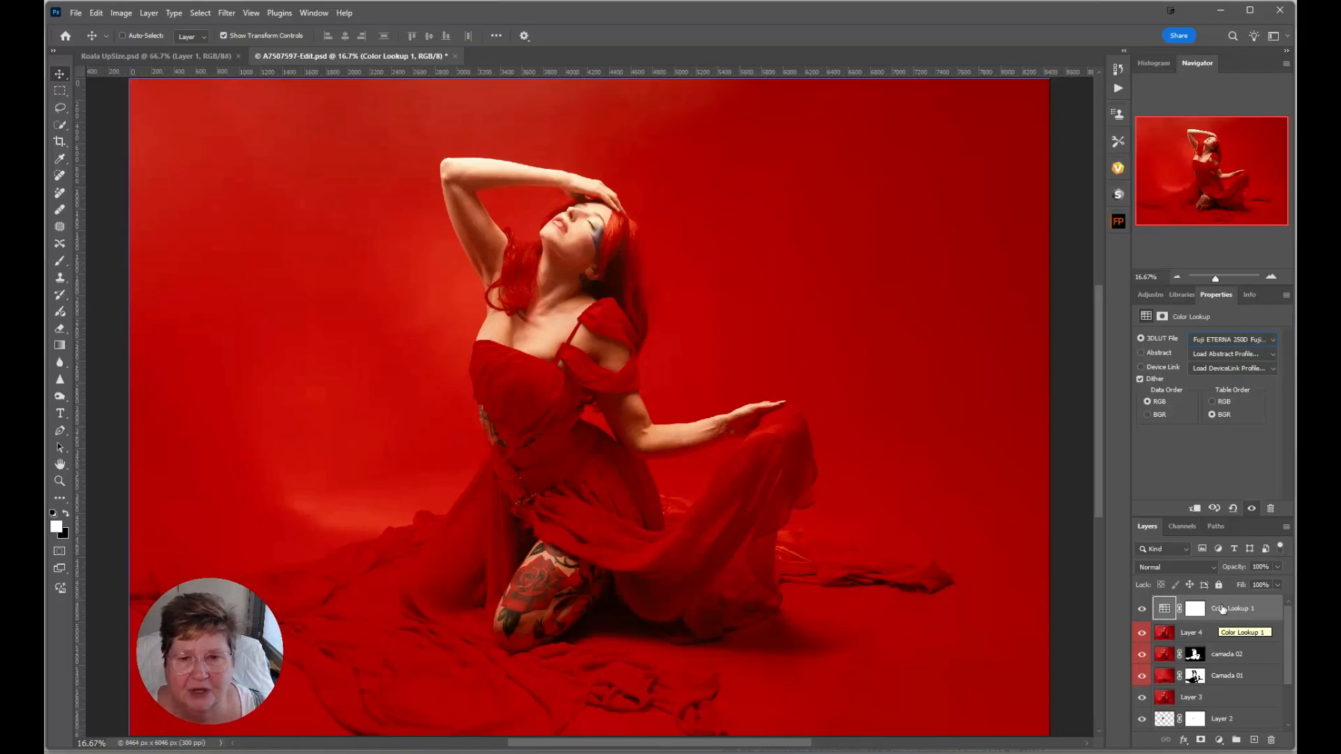
Set the Color Lookup layer's blend mode to Multiply and its opacity to 51%
click(1179, 566)
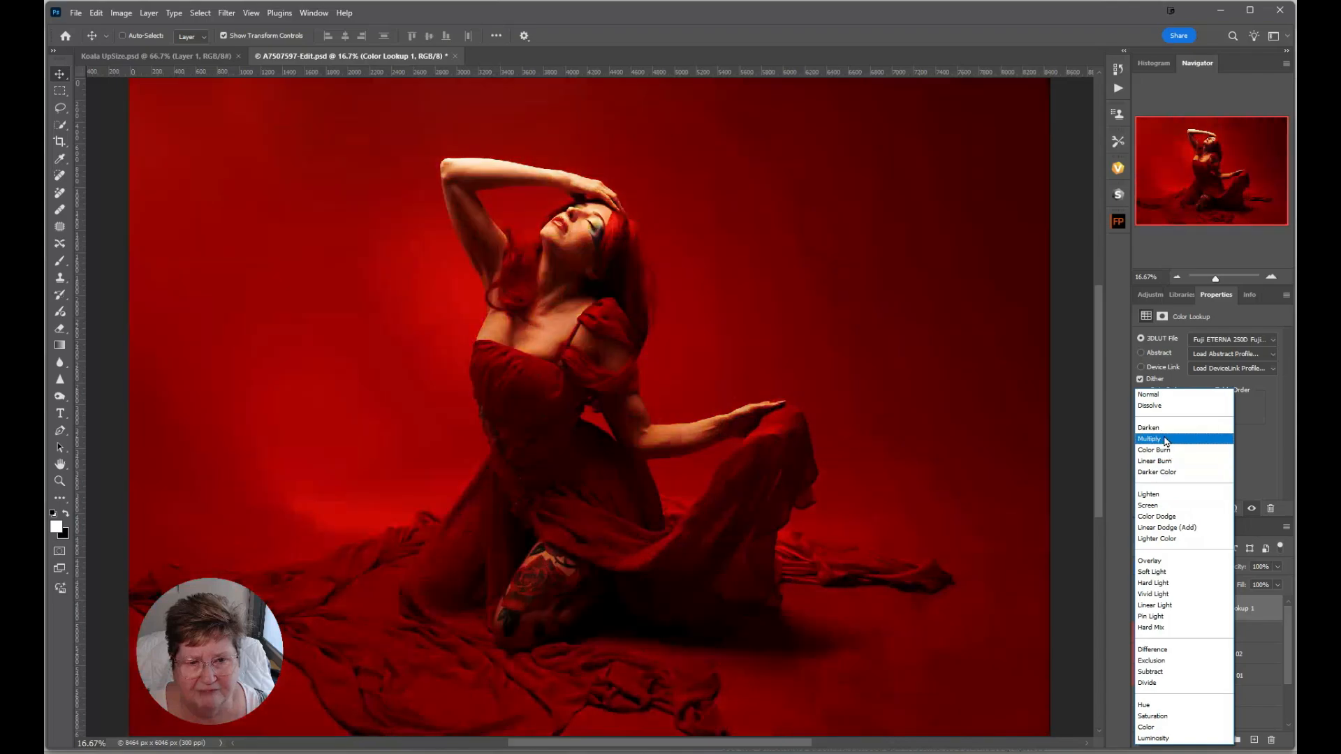
click(1164, 439)
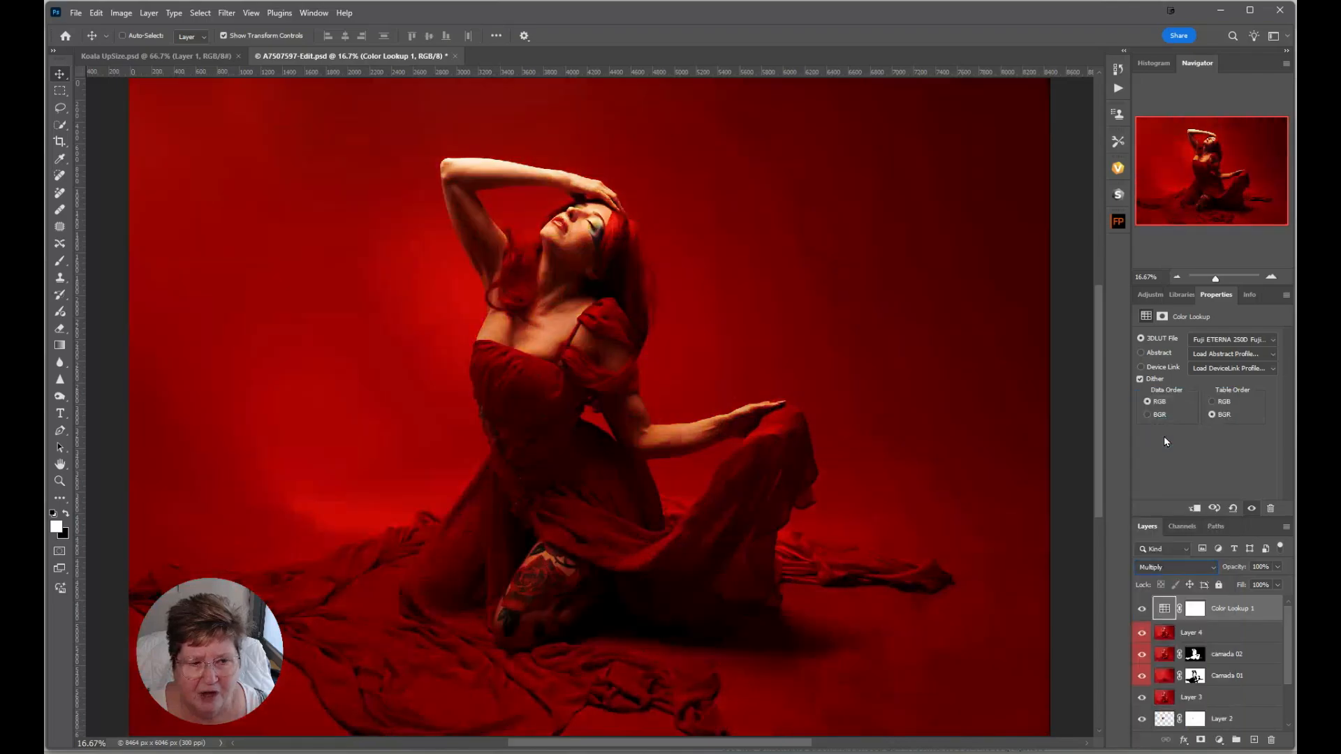
click(1277, 566)
drag(1280, 590, 1242, 588)
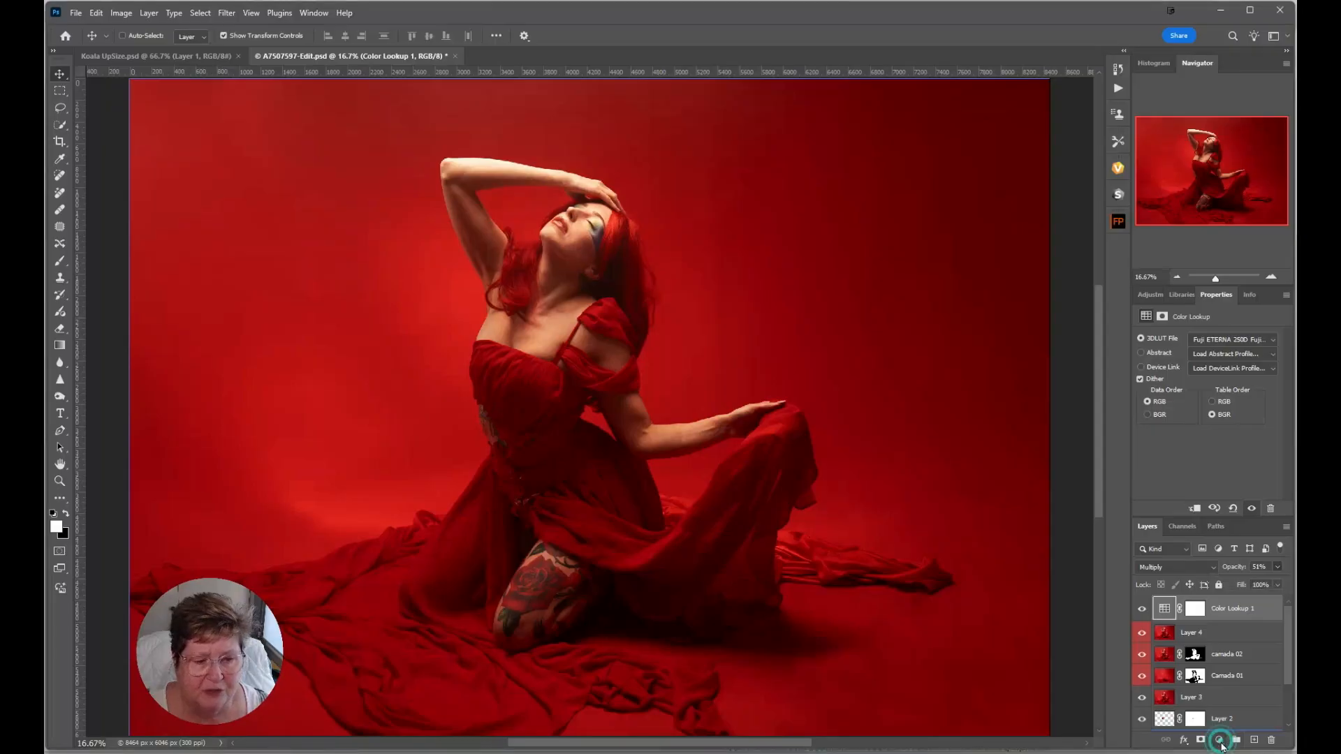
Add a Brightness/Contrast adjustment layer with brightness 26 and compare the image with the Color Lookup layer hidden and shown
click(1219, 742)
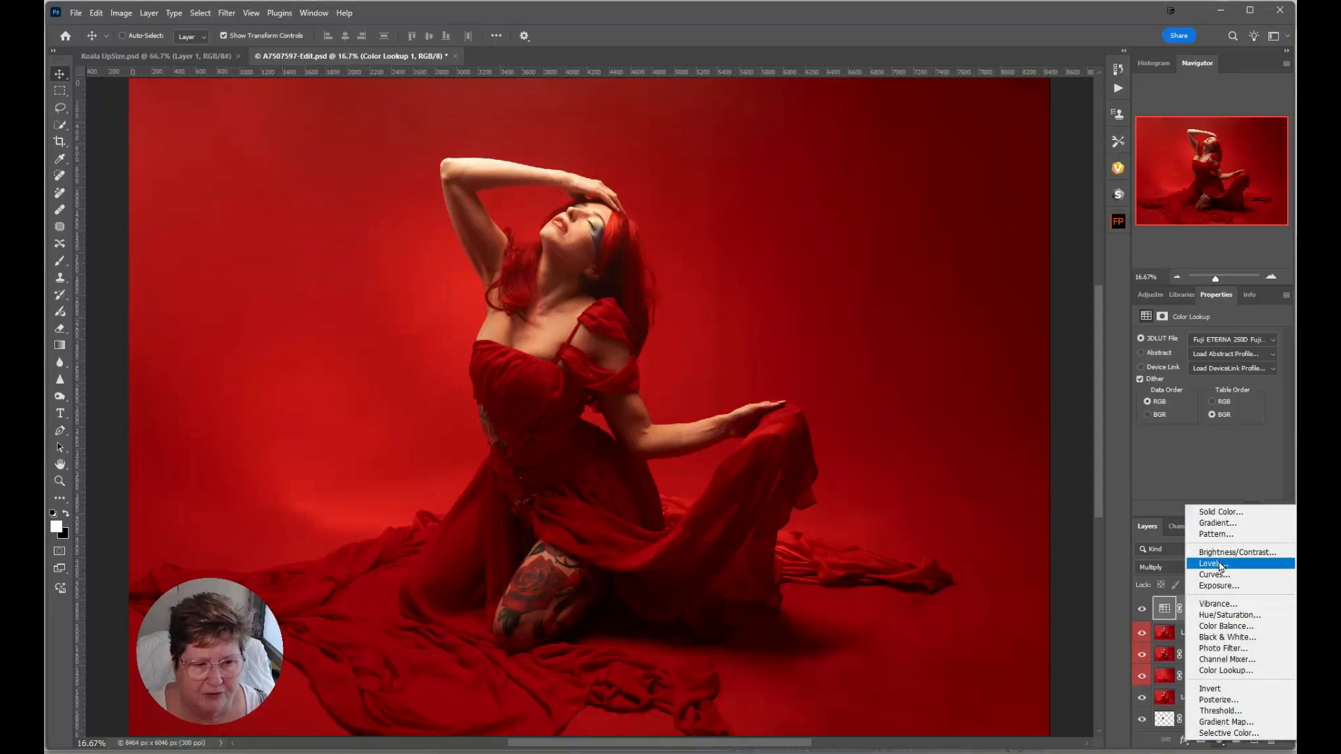
click(1233, 552)
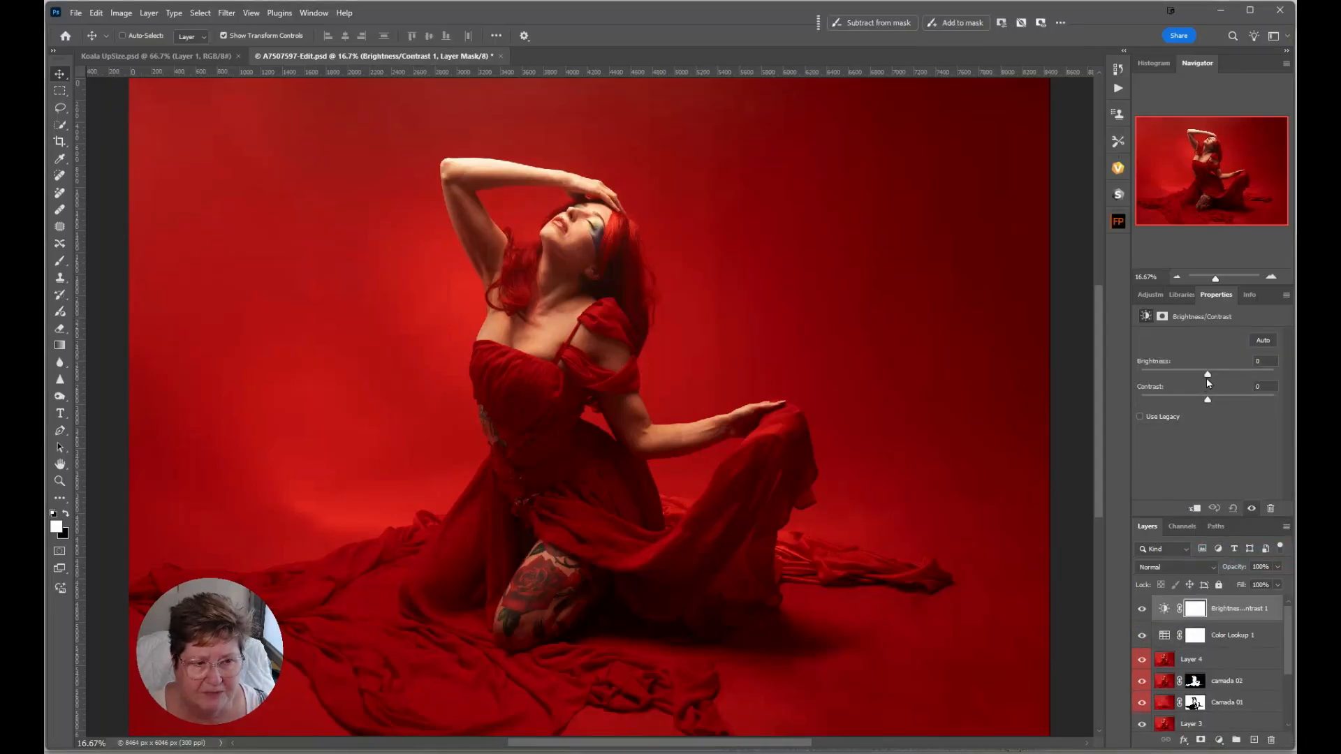
drag(1208, 374, 1218, 375)
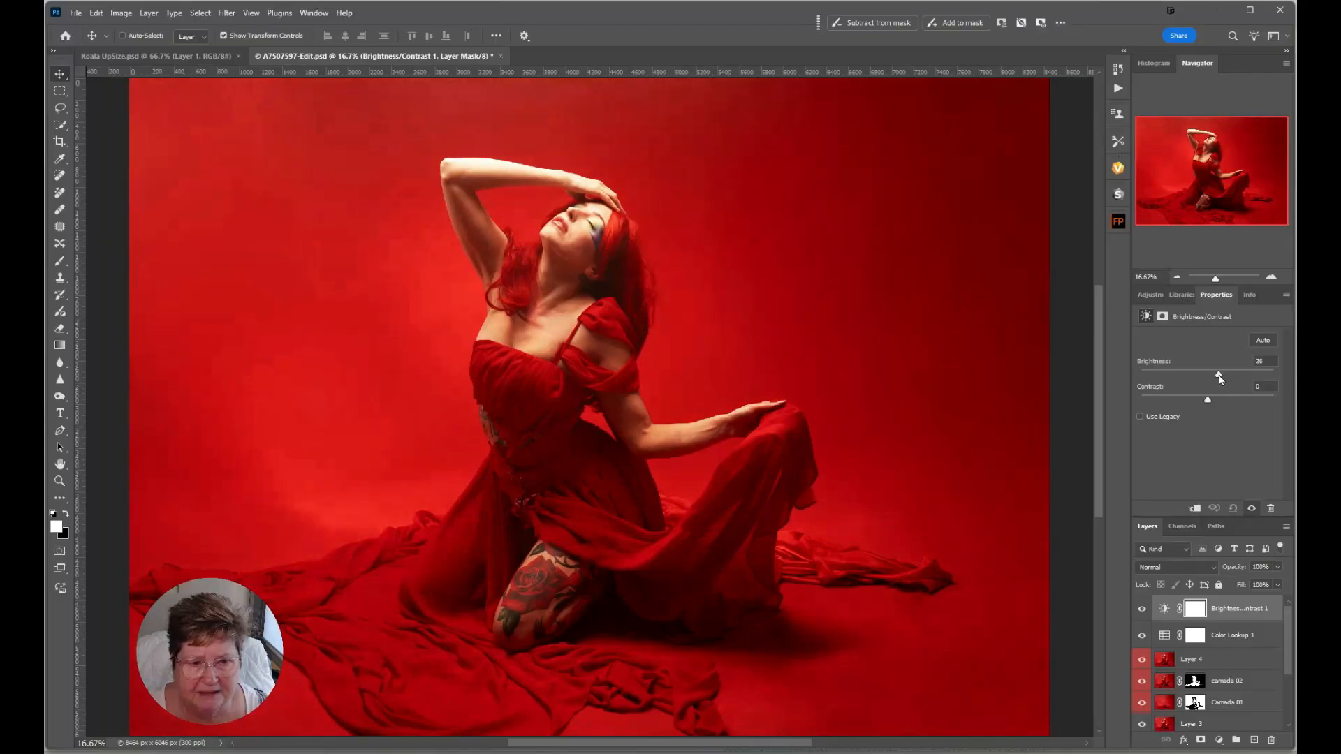
click(1142, 636)
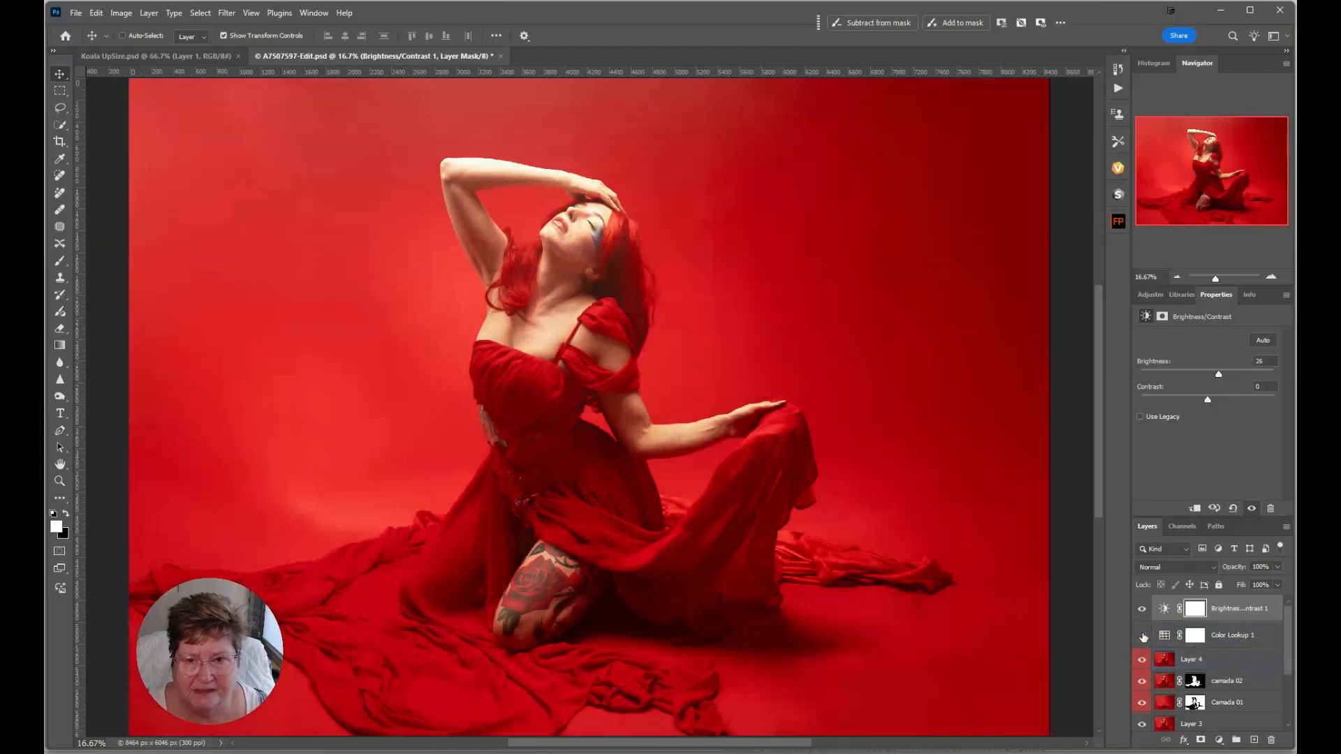
click(1143, 636)
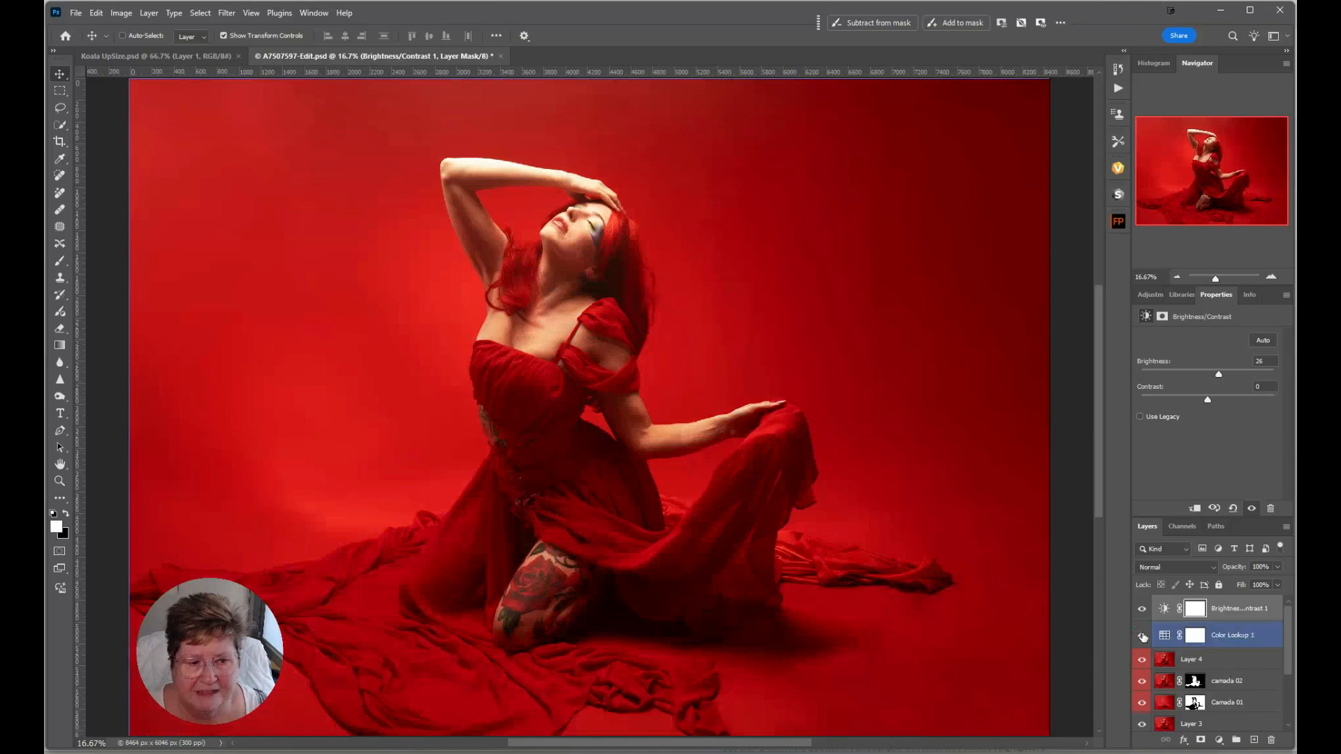
Paint black on the Color Lookup layer's mask over the woman's chest, neck and face to remove the effect from the skin
click(1219, 635)
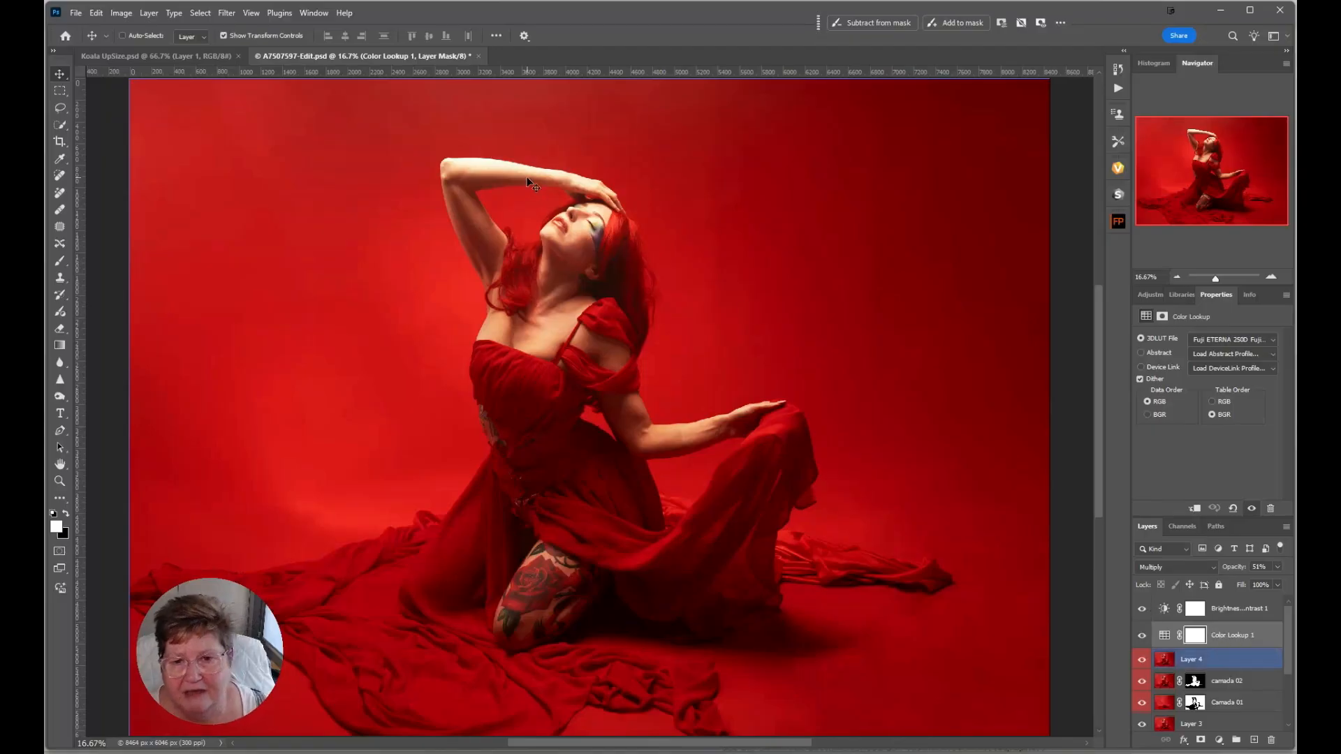
scroll(562, 247, up, 2)
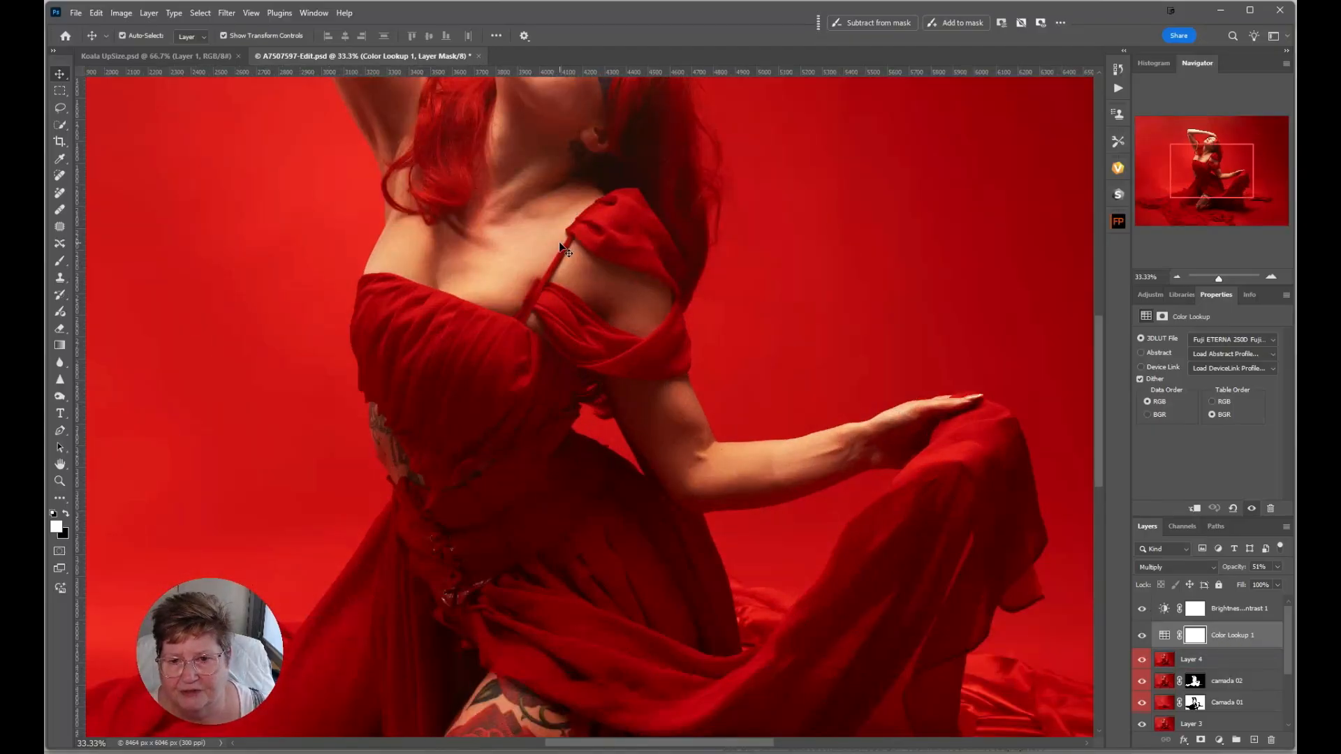
drag(596, 171, 650, 428)
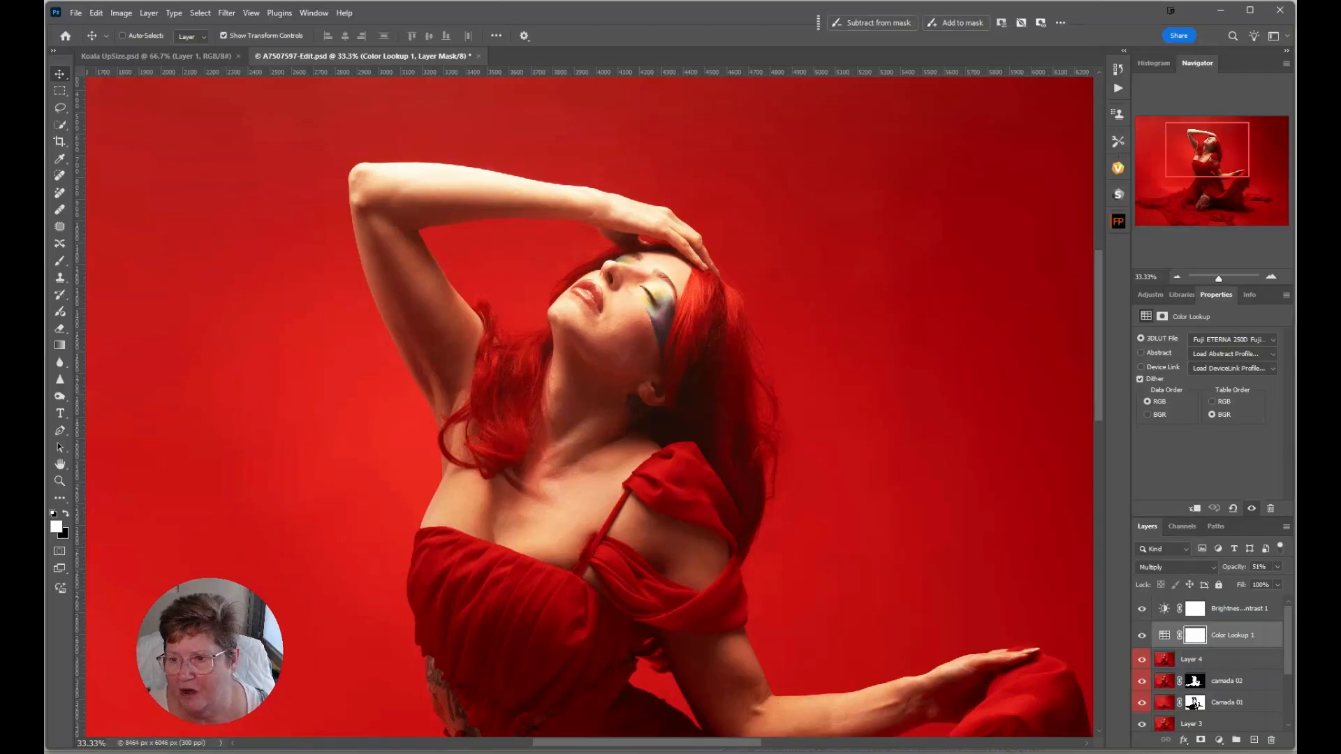
click(60, 262)
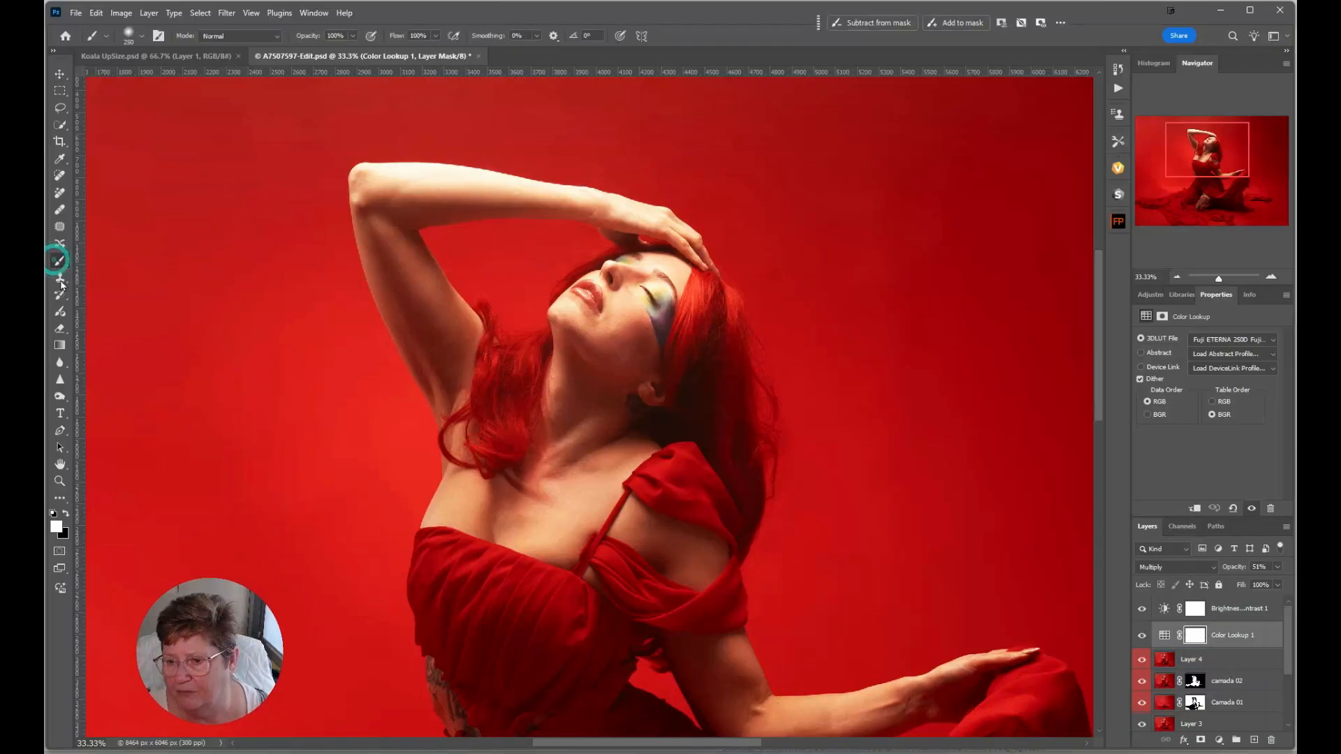
click(66, 515)
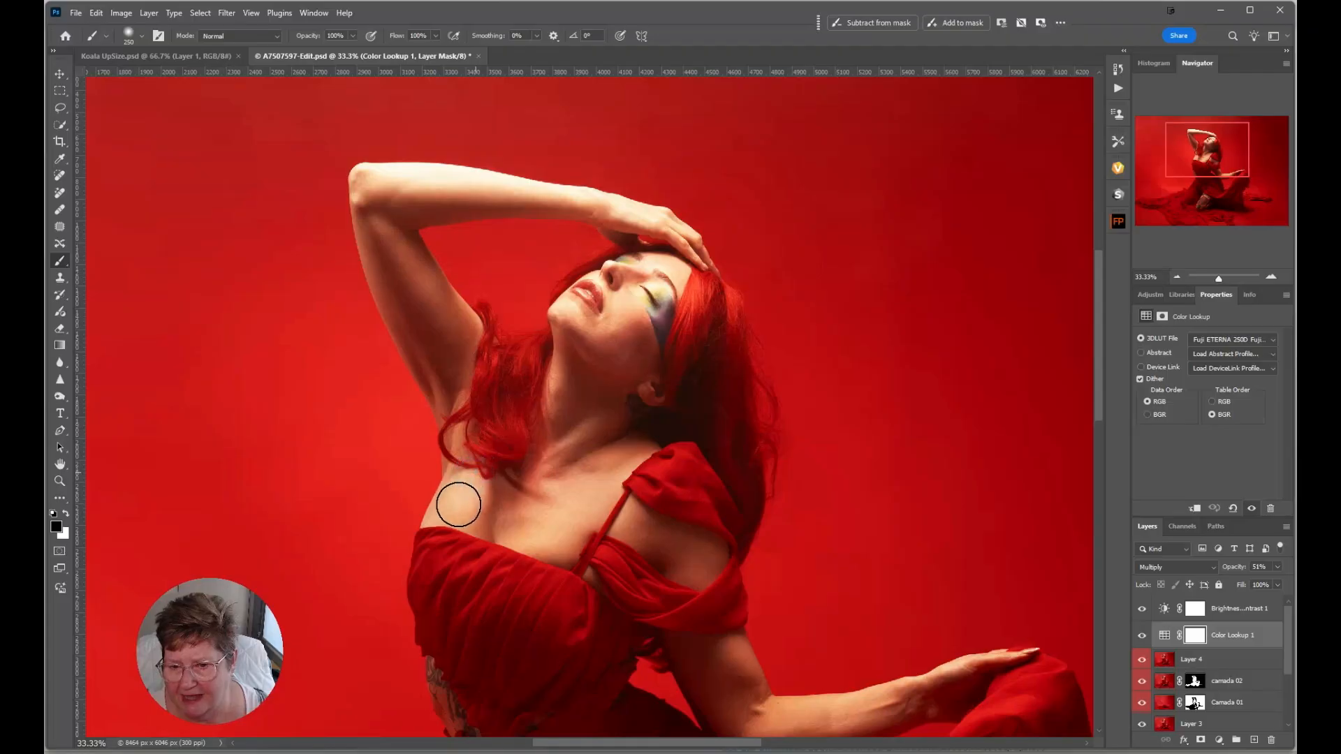
mouse_move(458, 505)
mouse_down()
mouse_move(559, 543)
mouse_move(630, 445)
mouse_move(598, 407)
mouse_move(596, 375)
mouse_move(559, 424)
mouse_move(568, 319)
mouse_move(618, 355)
mouse_move(620, 319)
mouse_up()
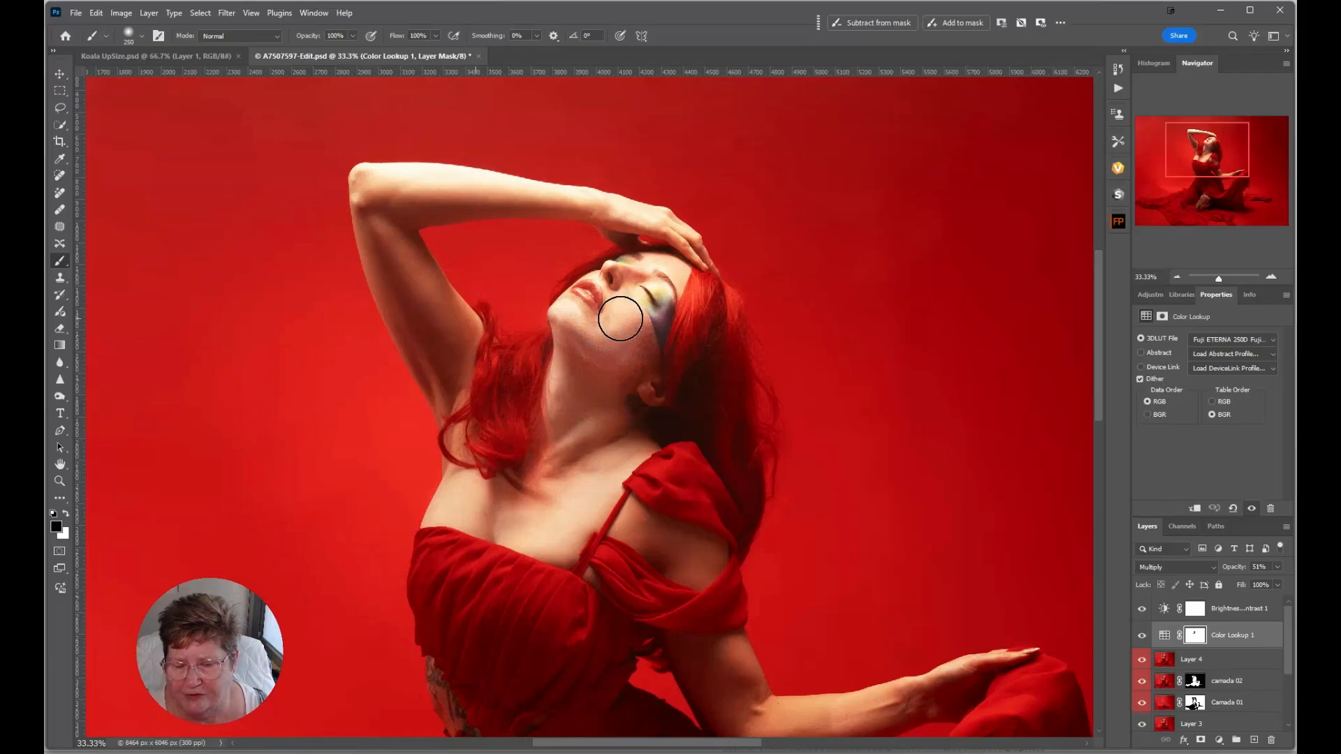
Reduce the brush size to 125 px and mask out the forehead, raised hand and raised arm
key(bracketleft)
key(bracketleft)
key(bracketleft)
key(bracketleft)
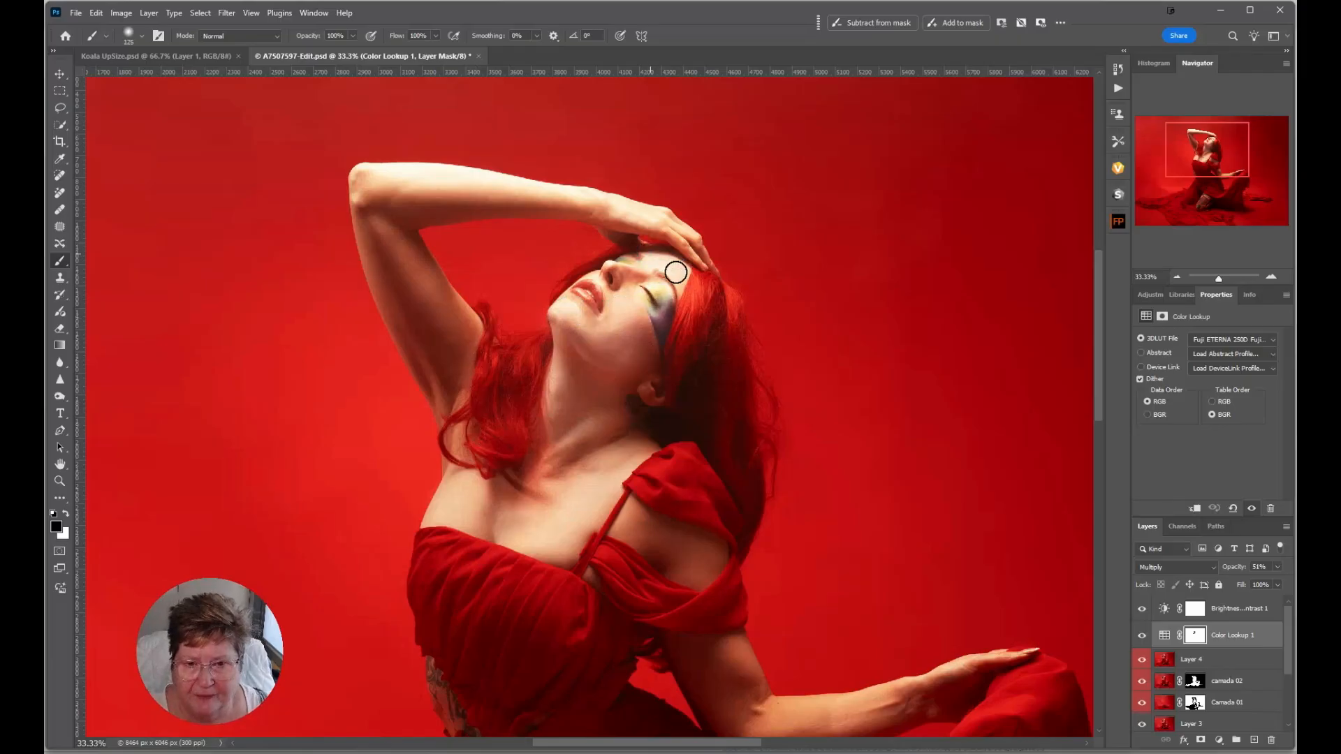
mouse_move(703, 253)
mouse_down()
mouse_move(621, 212)
mouse_move(404, 200)
mouse_move(397, 222)
mouse_move(472, 347)
mouse_move(452, 308)
mouse_move(462, 366)
mouse_move(447, 432)
mouse_move(377, 263)
mouse_move(367, 184)
mouse_move(380, 216)
mouse_move(391, 186)
mouse_move(381, 224)
mouse_move(368, 200)
mouse_move(438, 340)
mouse_move(414, 316)
mouse_move(434, 396)
mouse_up()
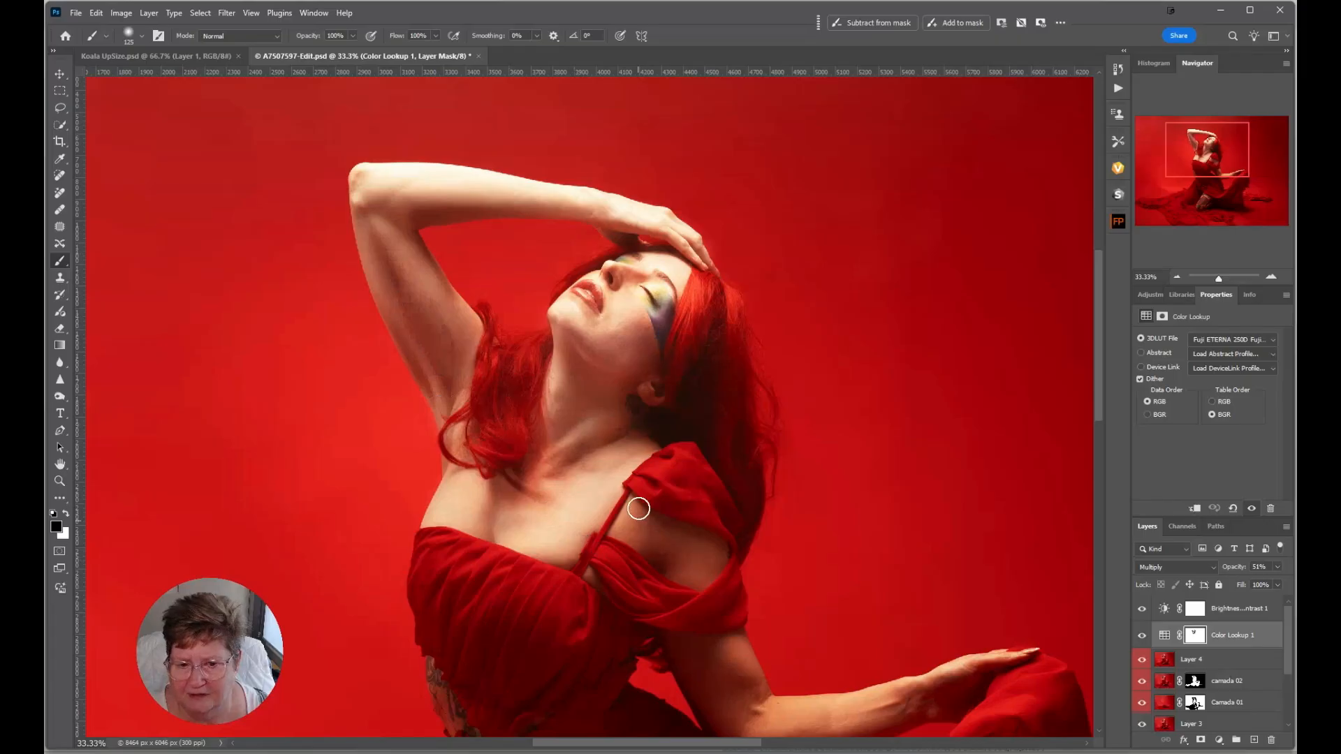
Mask out the skin of the bare shoulder, lowered upper arm, forearm and wrist on the Color Lookup mask
mouse_move(635, 501)
mouse_down()
mouse_move(713, 557)
mouse_move(687, 580)
mouse_move(627, 534)
mouse_move(666, 534)
mouse_move(699, 561)
mouse_move(660, 546)
mouse_up()
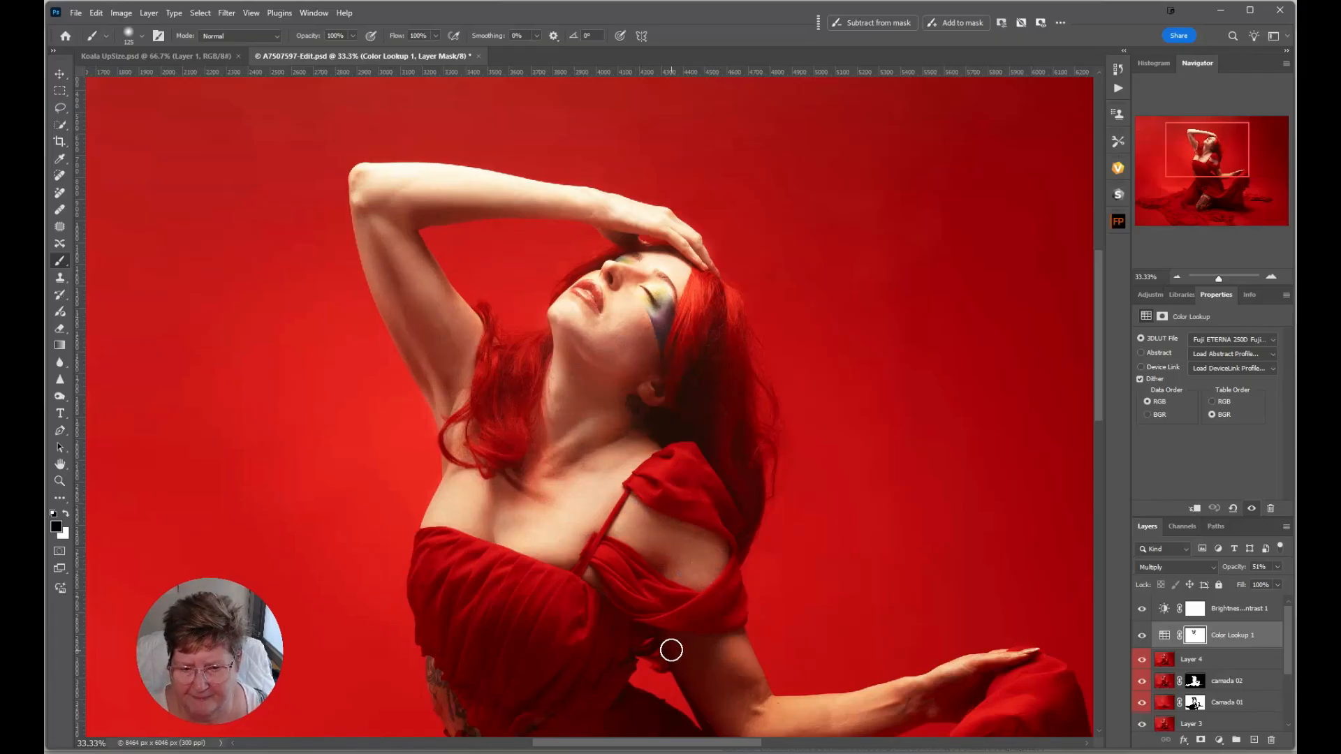
mouse_move(673, 642)
mouse_down()
mouse_move(692, 673)
mouse_move(695, 643)
mouse_move(737, 648)
mouse_move(764, 706)
mouse_move(710, 652)
mouse_move(732, 720)
mouse_move(701, 682)
mouse_move(743, 735)
mouse_move(850, 741)
mouse_move(897, 723)
mouse_move(785, 732)
mouse_move(858, 710)
mouse_move(764, 706)
mouse_up()
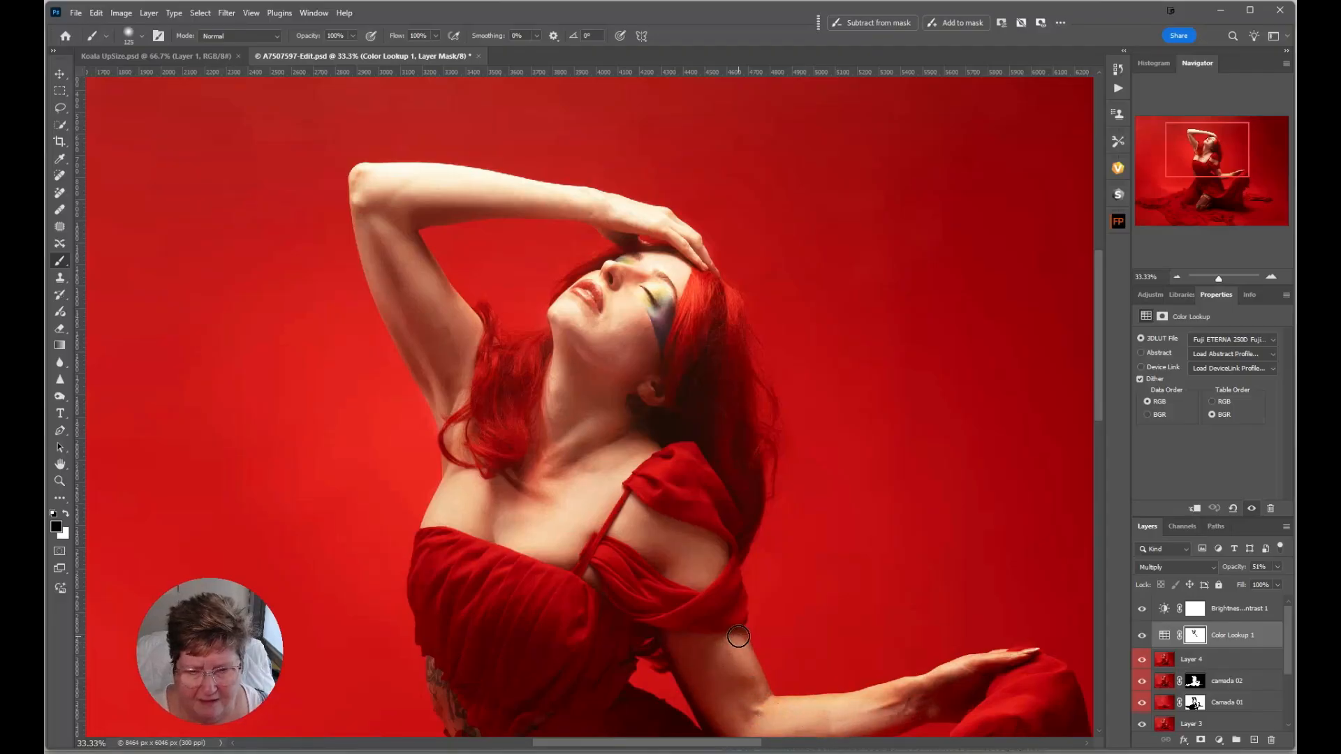
drag(754, 606, 648, 393)
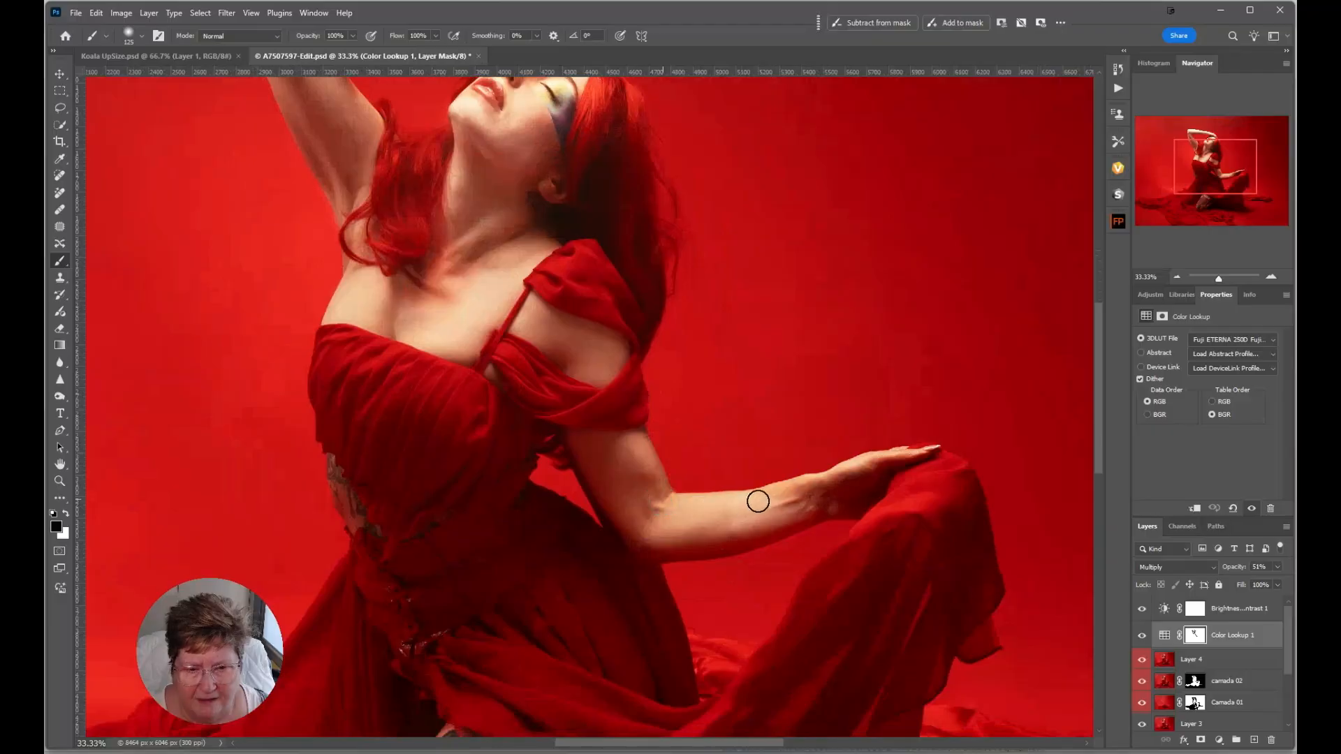
mouse_move(812, 485)
mouse_down()
mouse_move(913, 456)
mouse_move(855, 471)
mouse_move(821, 511)
mouse_up()
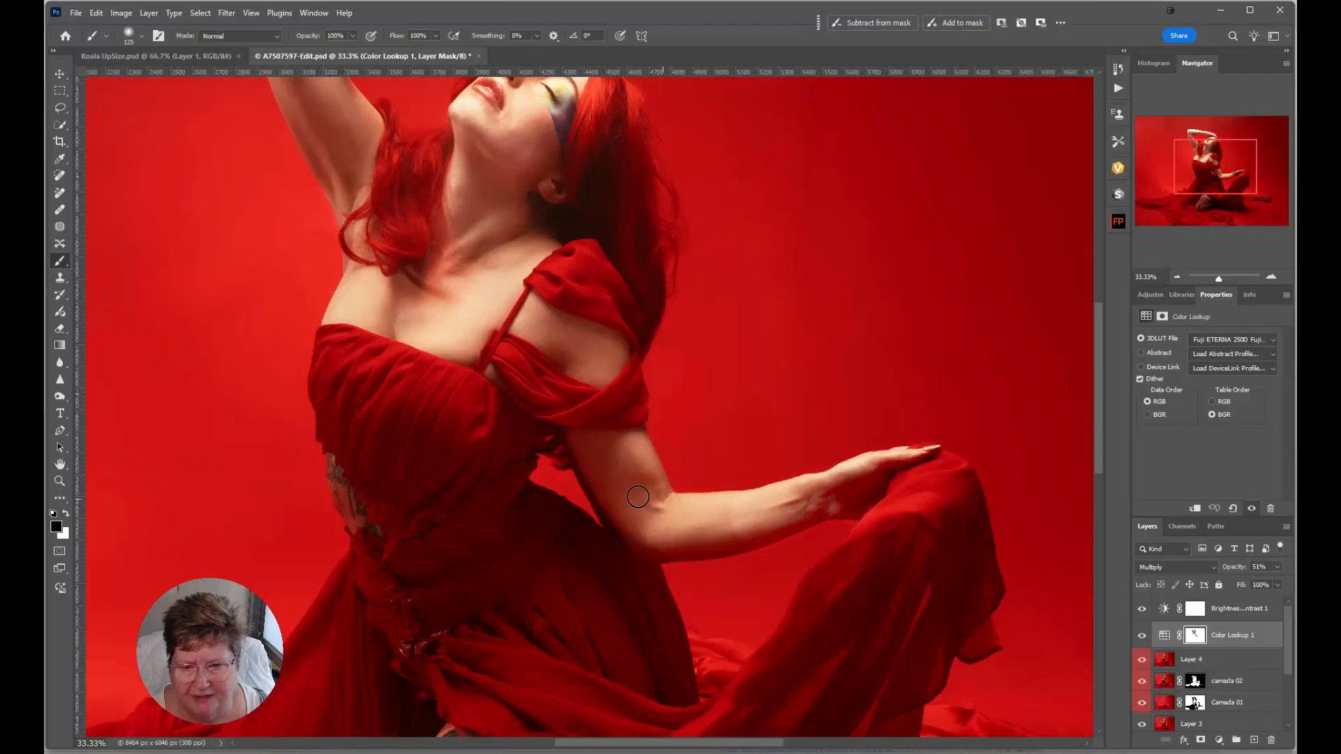
Touch up the neck and upper chest on the Color Lookup mask with the mask overlay turned on
click(495, 238)
mouse_move(447, 265)
mouse_down()
mouse_move(475, 231)
mouse_move(450, 273)
mouse_up()
key(x)
key(backslash)
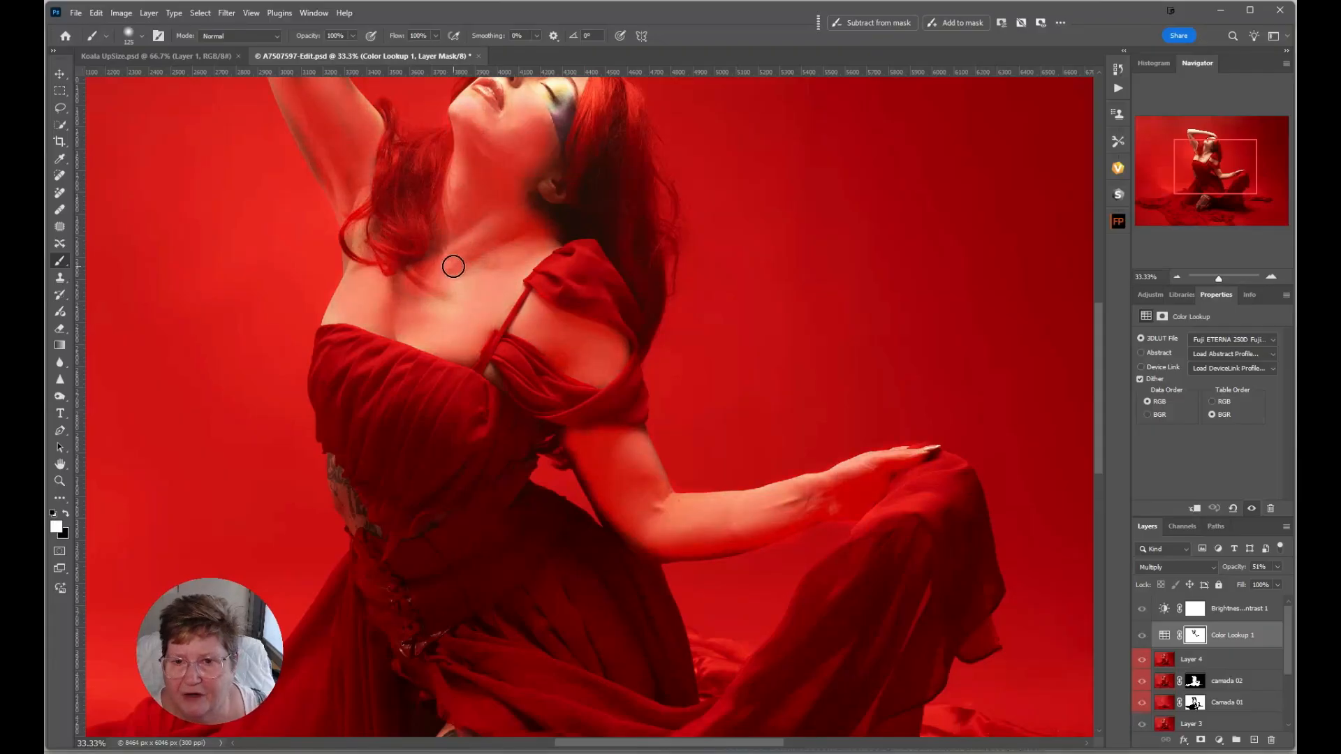
key(x)
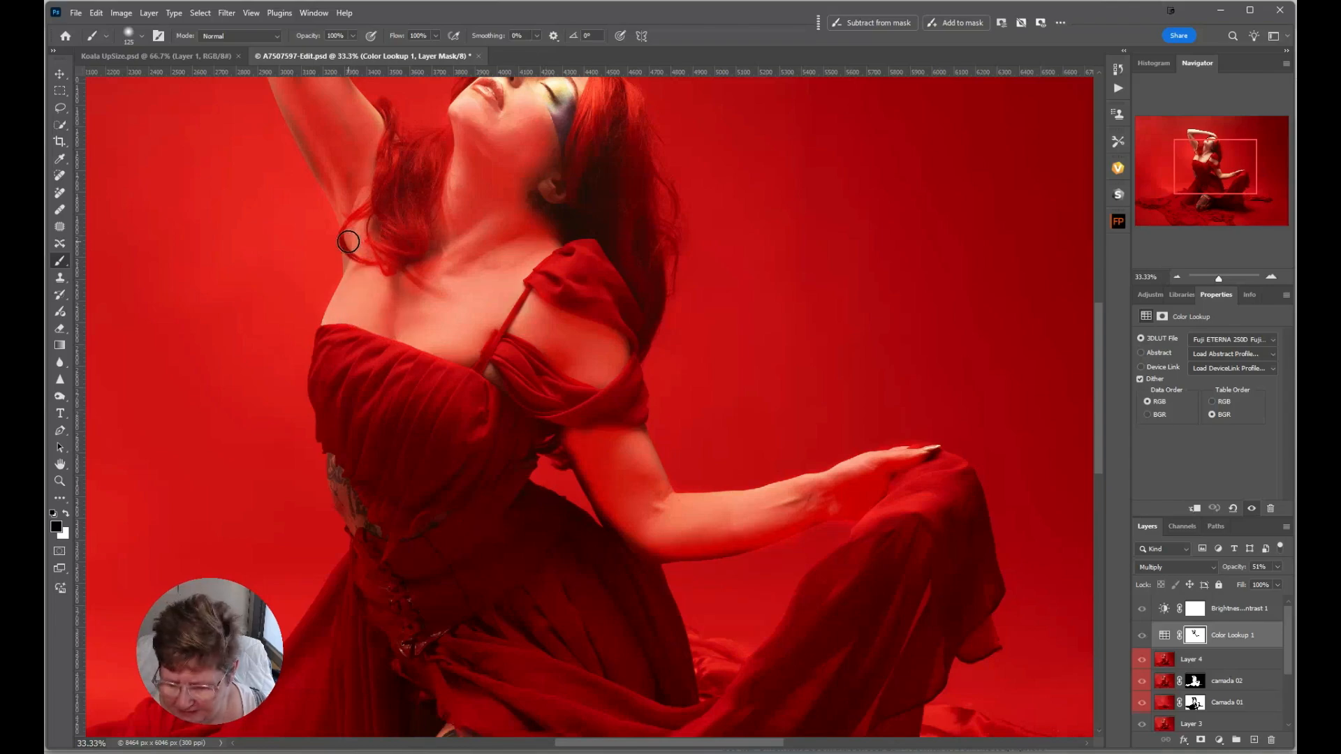
key(x)
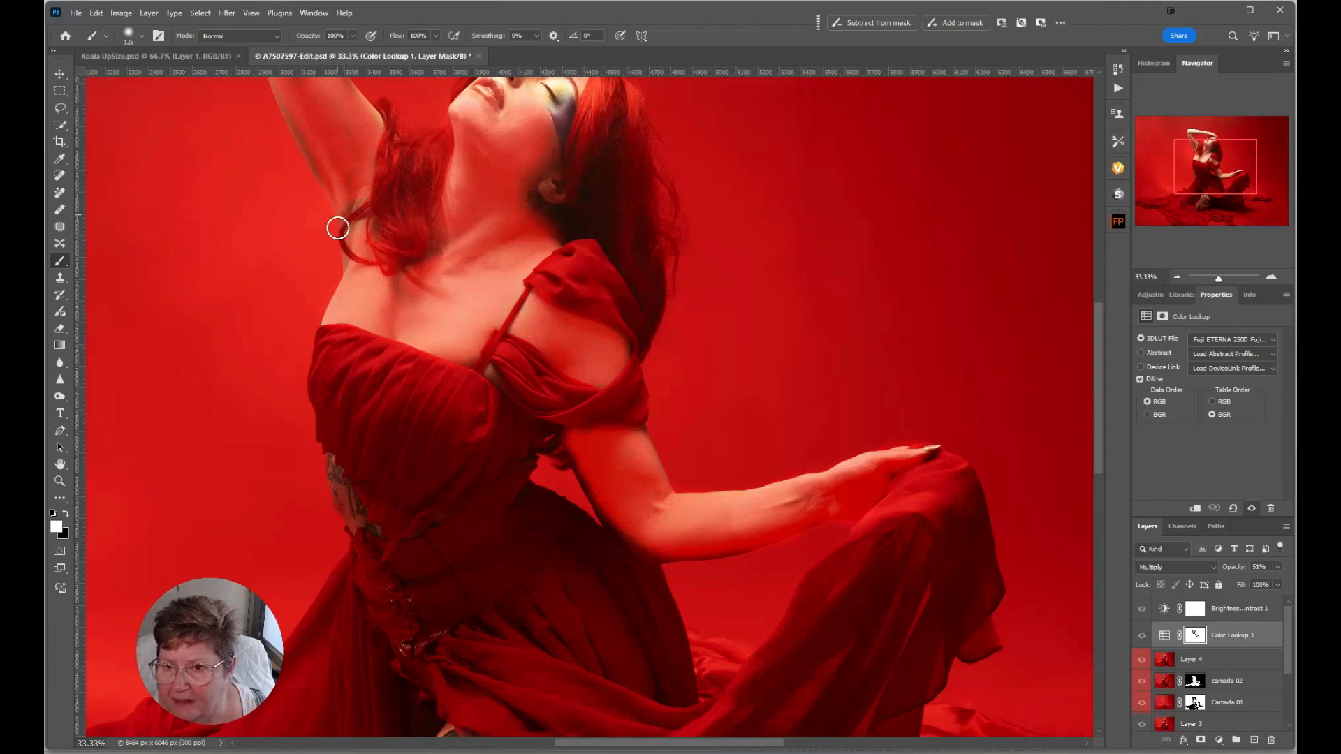
Paint black over the remaining skin of the underarm, raised arm, neck and forehead on the Color Lookup mask
key(x)
click(359, 191)
drag(343, 159, 461, 471)
mouse_move(420, 319)
mouse_down()
mouse_move(436, 336)
mouse_move(538, 318)
mouse_move(649, 349)
mouse_up()
mouse_move(476, 332)
mouse_down()
mouse_move(550, 319)
mouse_move(445, 328)
mouse_move(428, 348)
mouse_move(484, 445)
mouse_move(379, 289)
mouse_move(398, 398)
mouse_move(453, 501)
mouse_move(397, 355)
mouse_move(434, 367)
mouse_up()
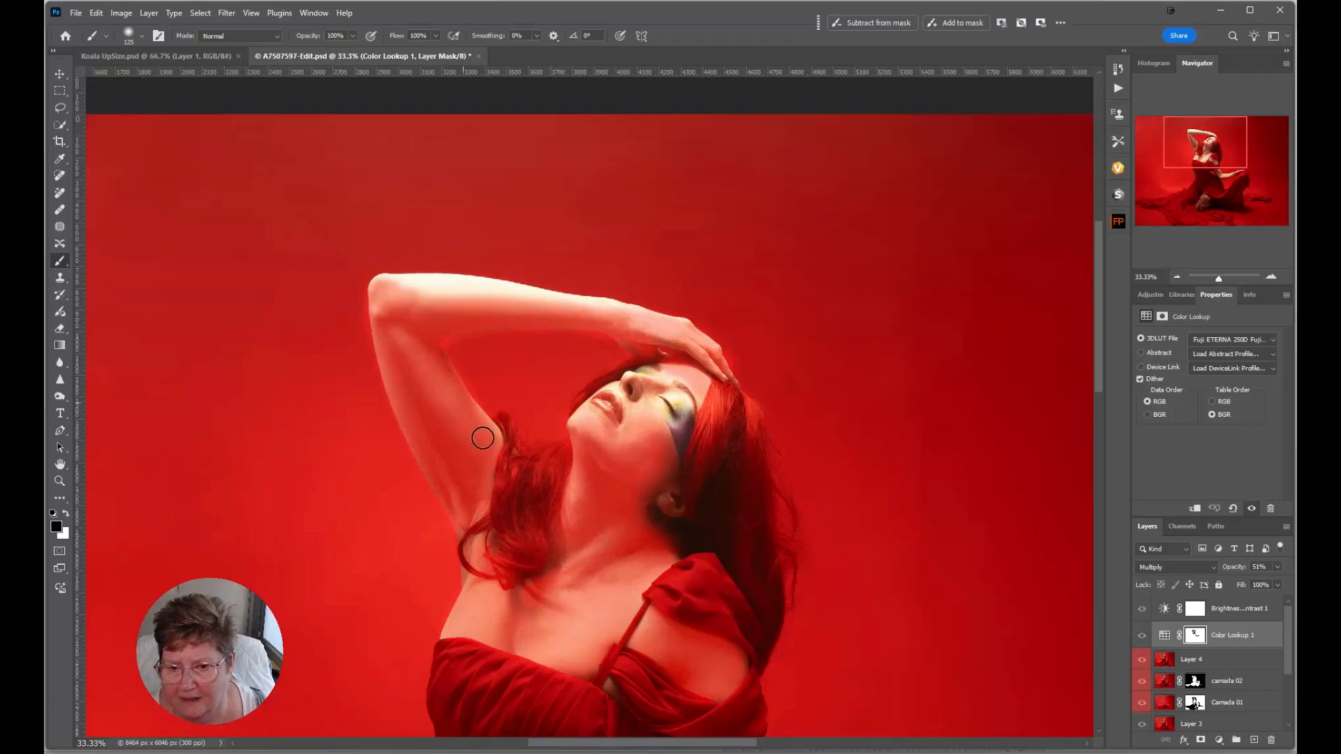
drag(629, 563, 629, 566)
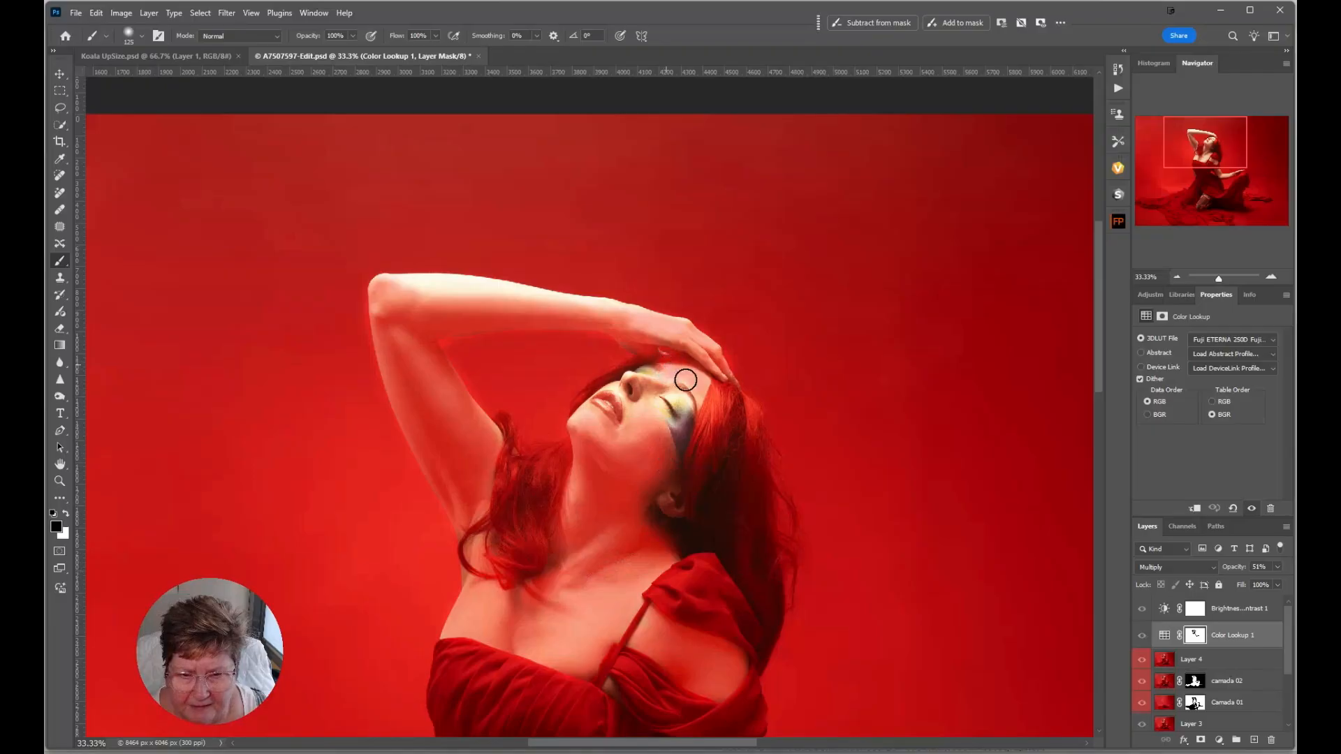
mouse_move(697, 395)
mouse_down()
mouse_move(637, 398)
mouse_move(645, 456)
mouse_move(633, 408)
mouse_move(628, 444)
mouse_move(589, 413)
mouse_move(577, 428)
mouse_move(643, 542)
mouse_move(556, 368)
mouse_up()
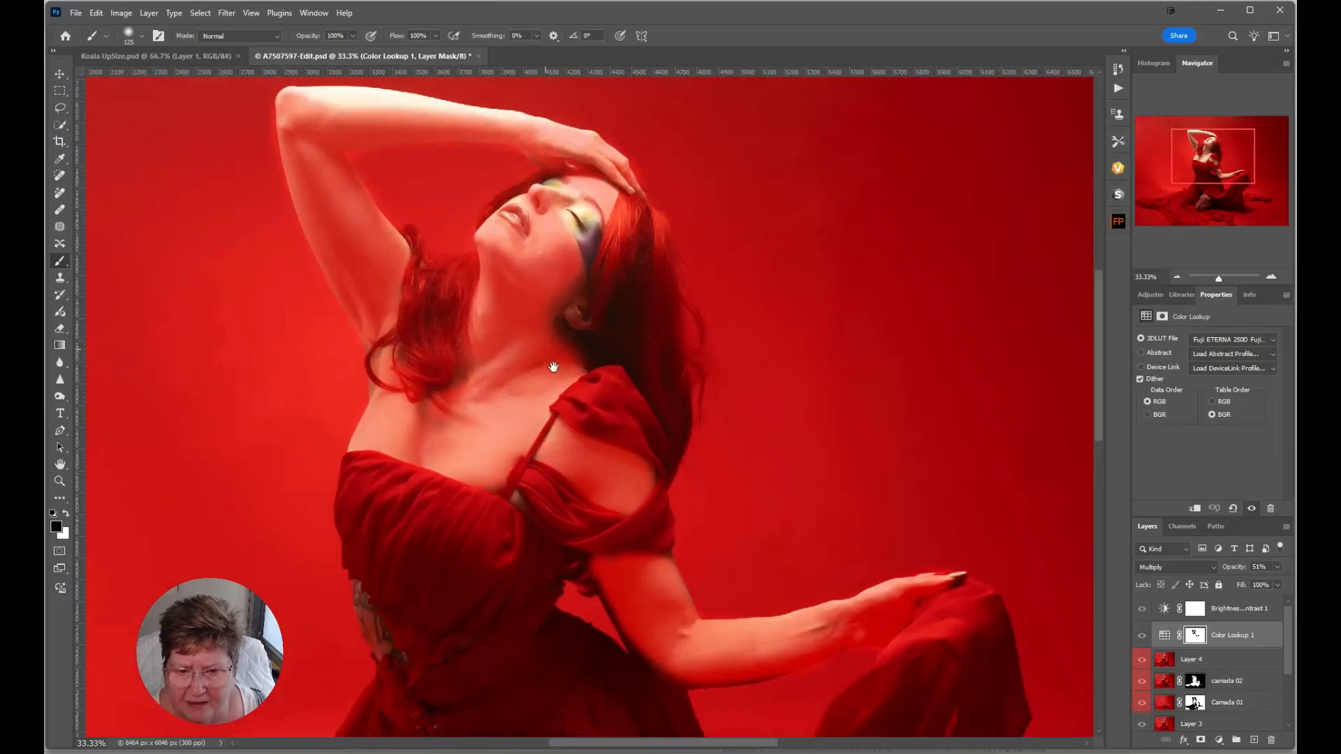
Mask out the last missed skin on the lowered arm and hand, and turn off the mask overlay
mouse_move(696, 616)
mouse_down()
mouse_move(643, 484)
mouse_move(631, 488)
mouse_up()
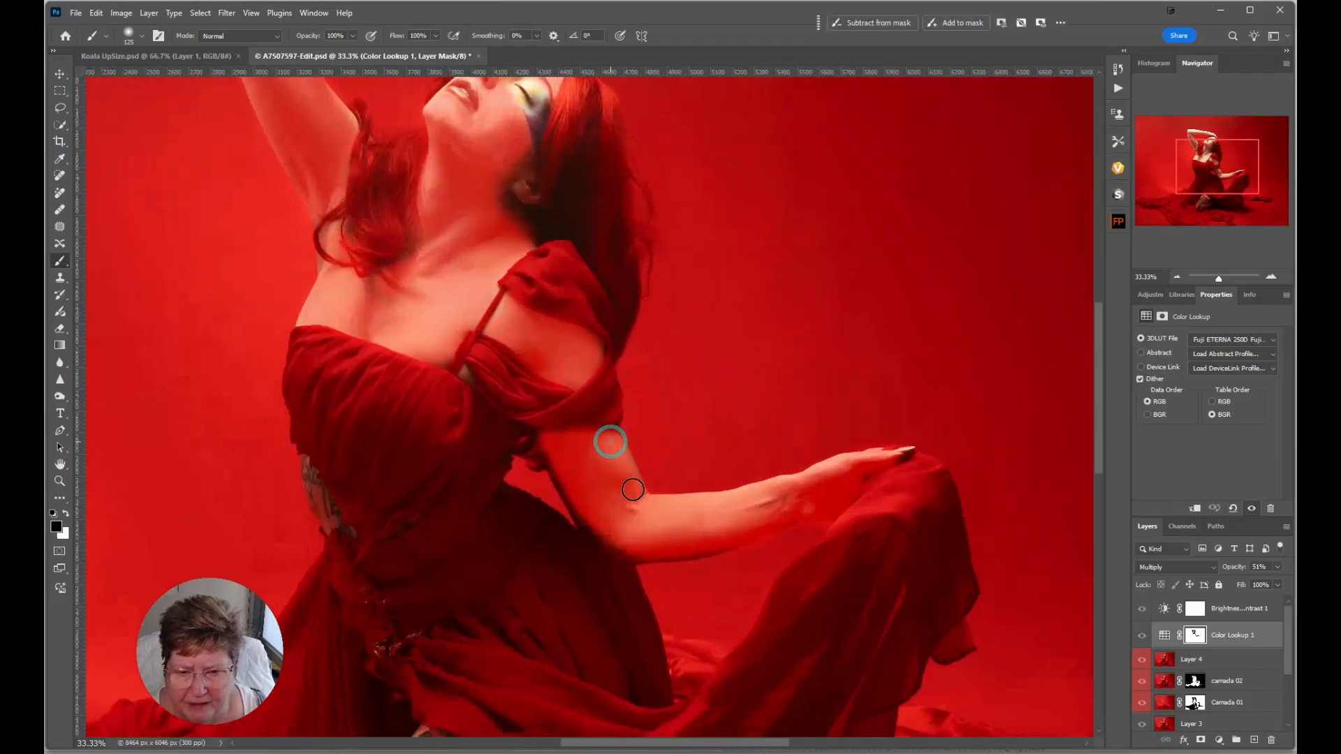
drag(851, 465, 785, 487)
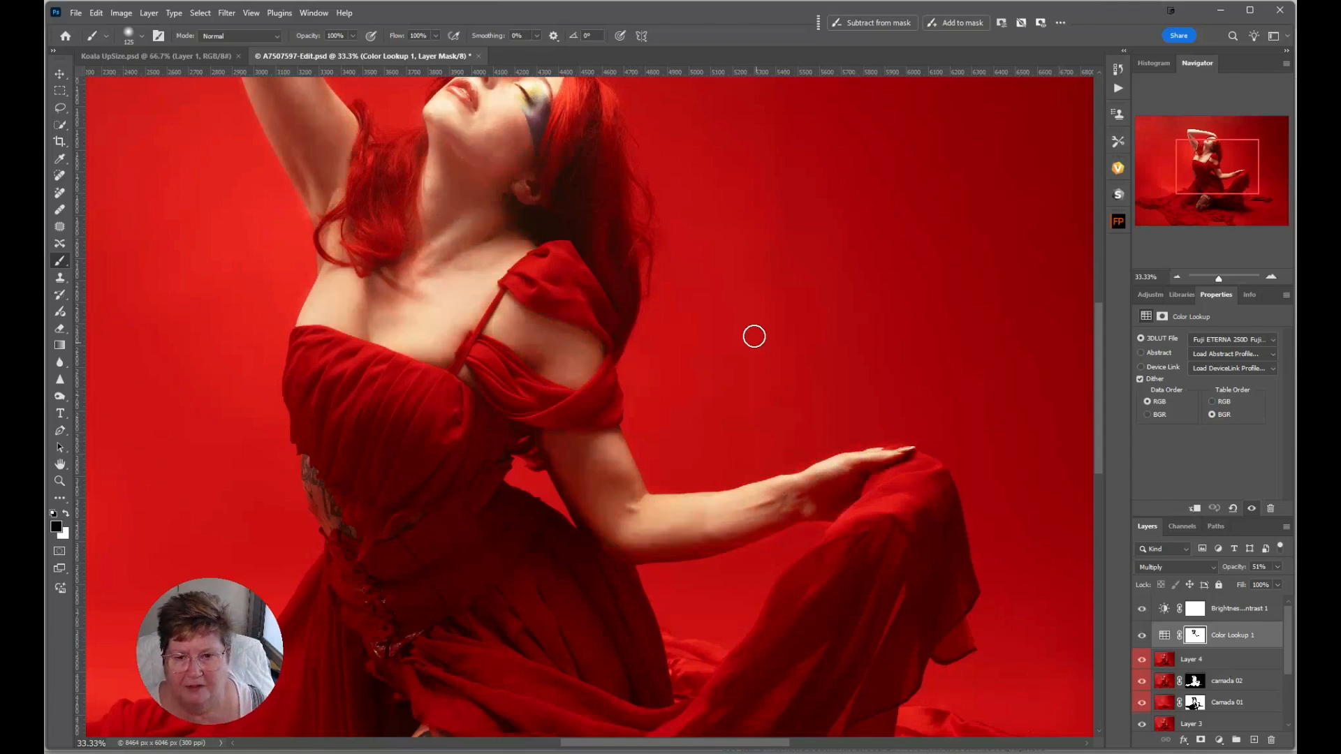
scroll(755, 334, up, 3)
key(ctrl+0)
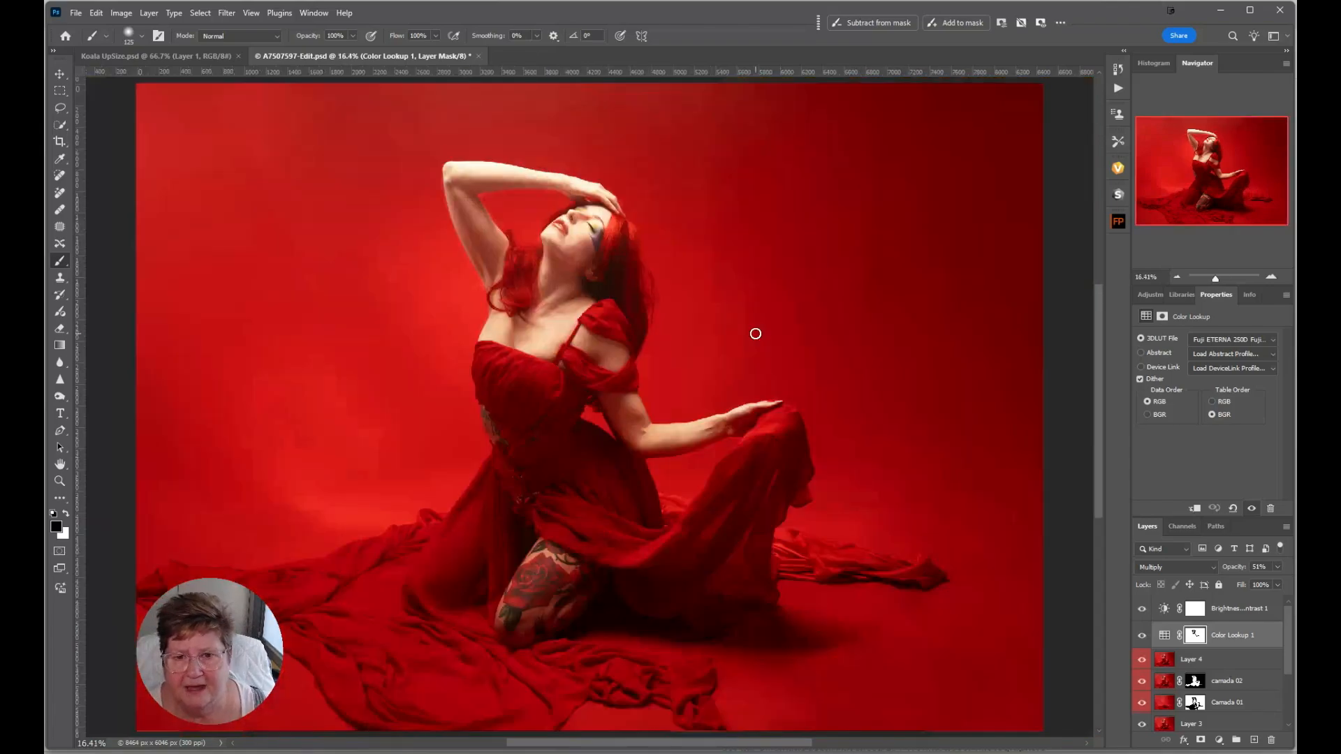
Paint black on the Brightness/Contrast layer's mask over the face with a 400 px brush and over the raised elbow at 200 px
click(1194, 608)
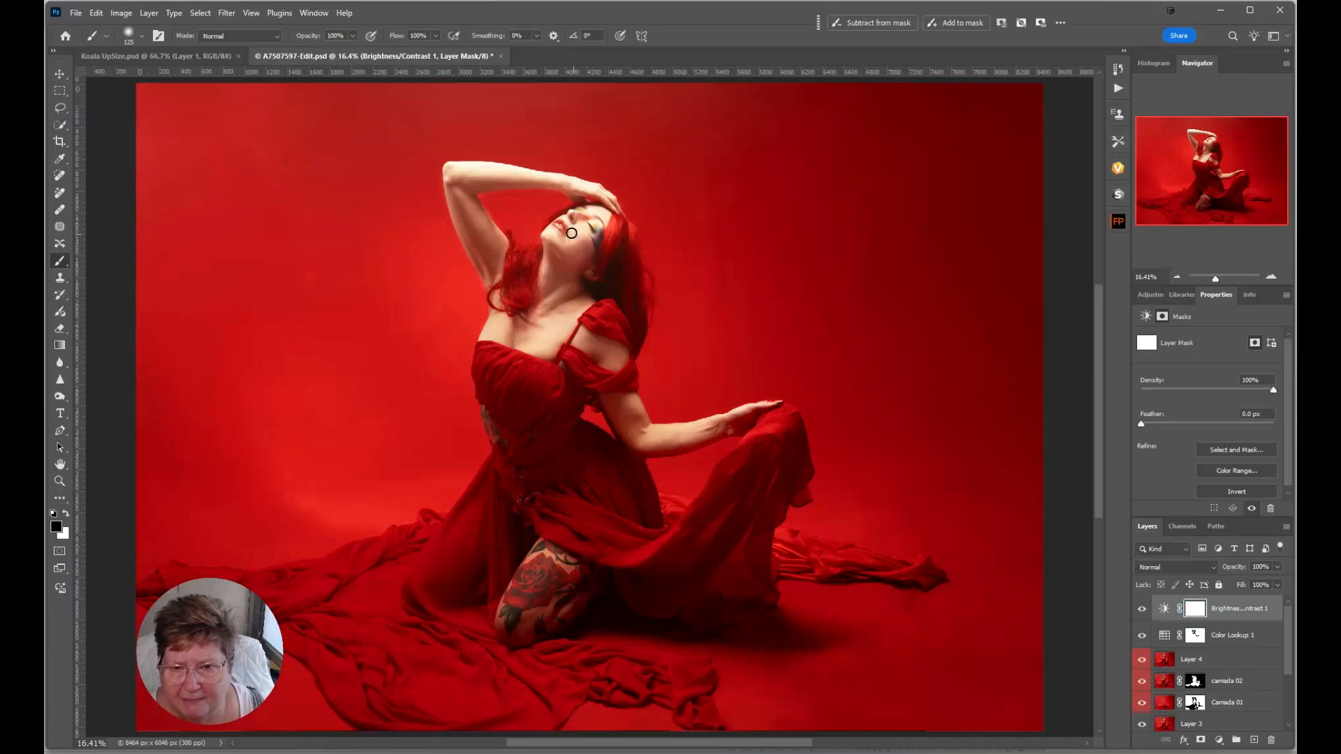
key(bracketright)
key(bracketright)
key(bracketright)
key(bracketright)
key(bracketright)
key(bracketright)
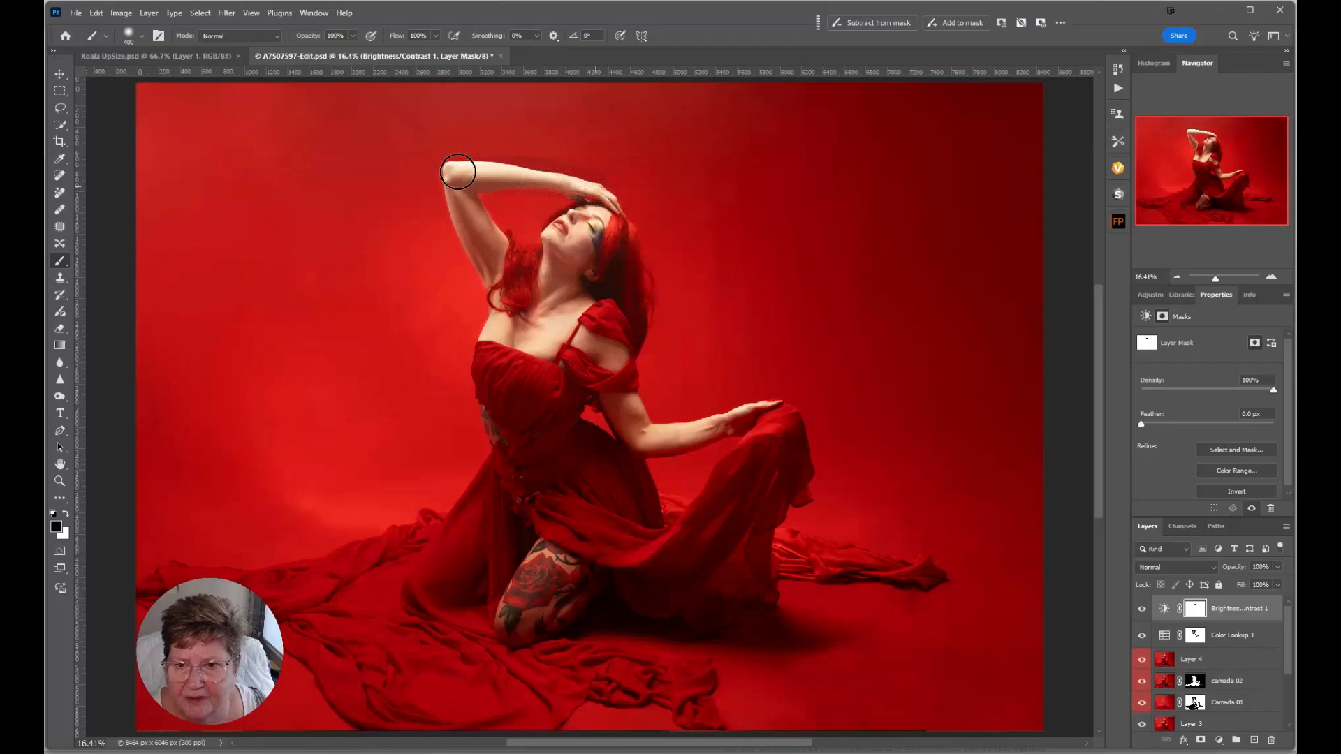
key(bracketleft)
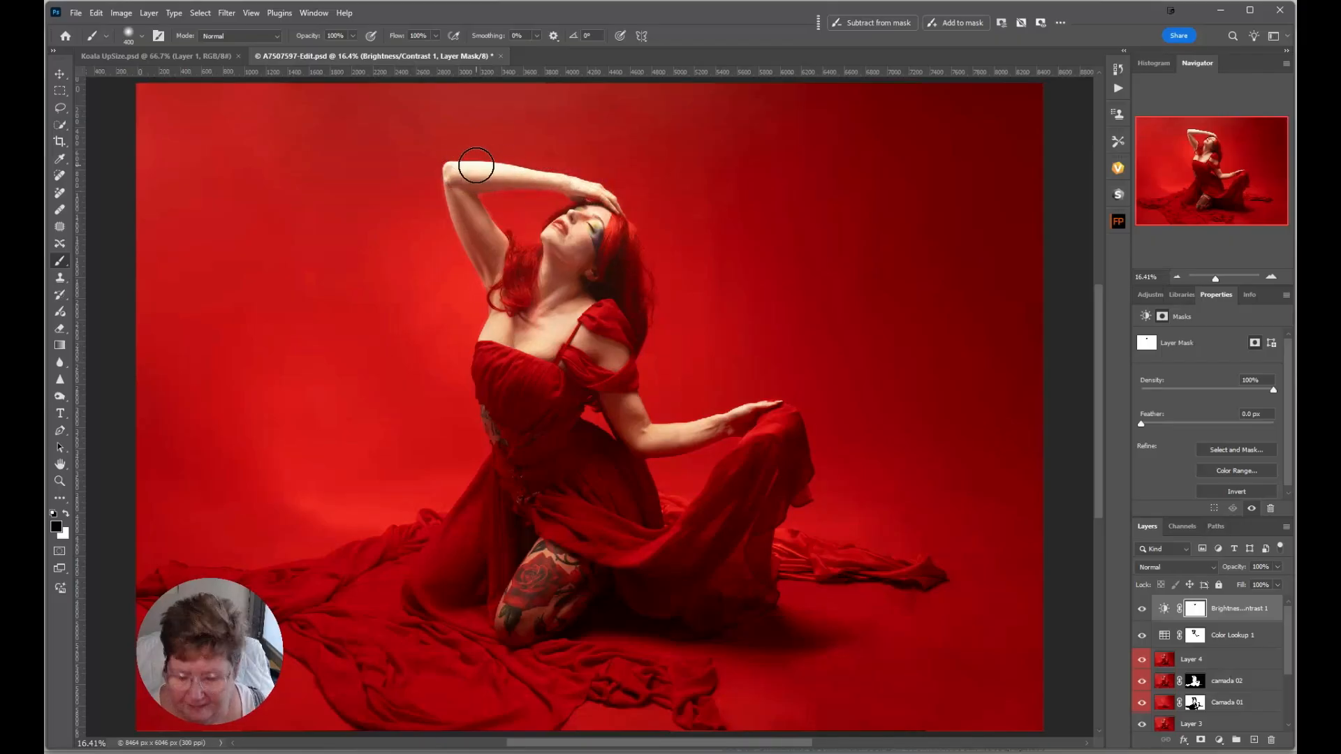
key(bracketleft)
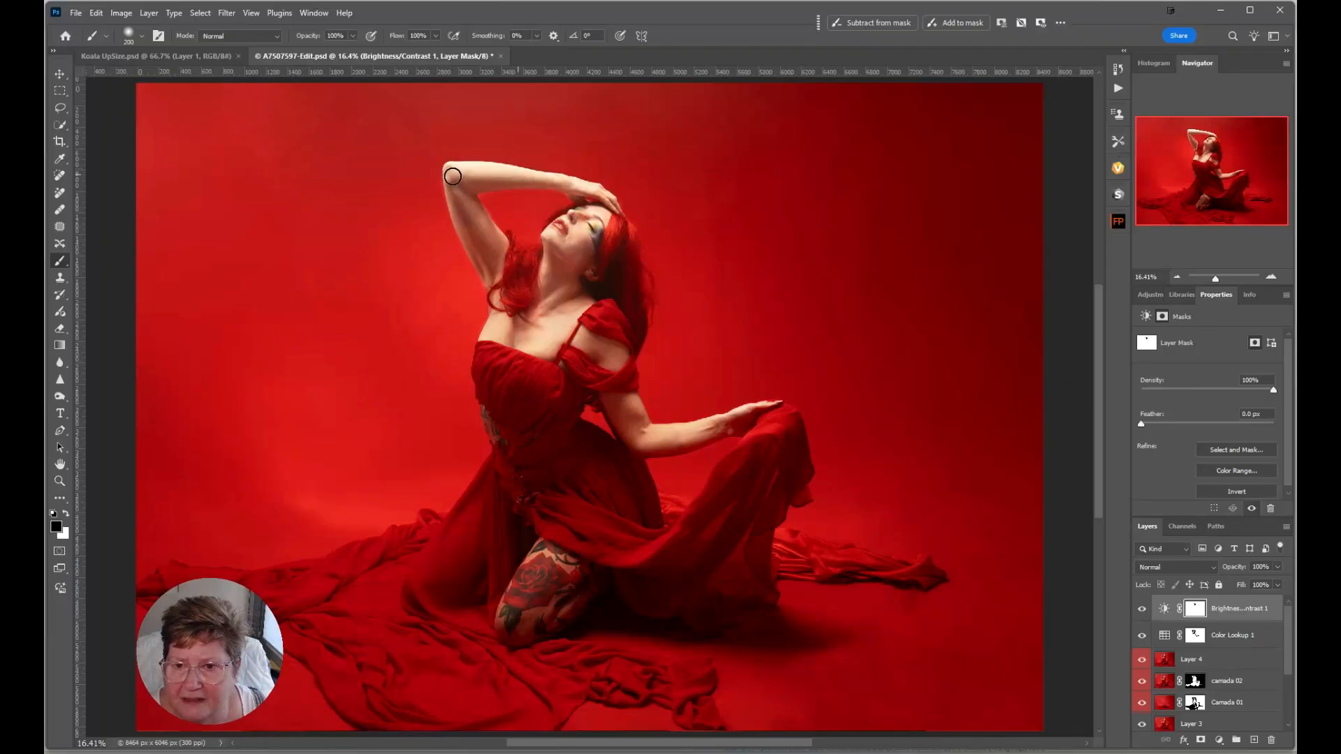
Add a second Color Lookup adjustment layer above Brightness/Contrast using the Moonlight.3DL lookup
click(1218, 740)
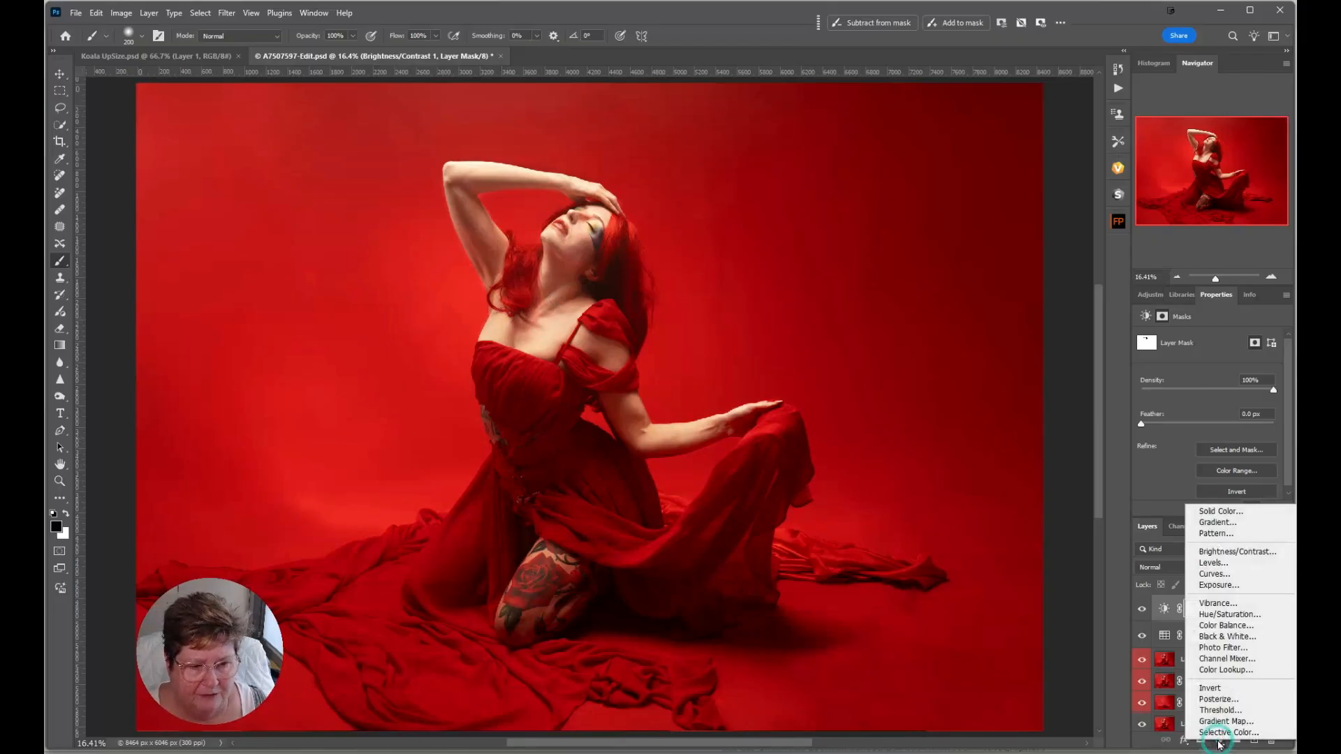
click(1233, 670)
click(1224, 335)
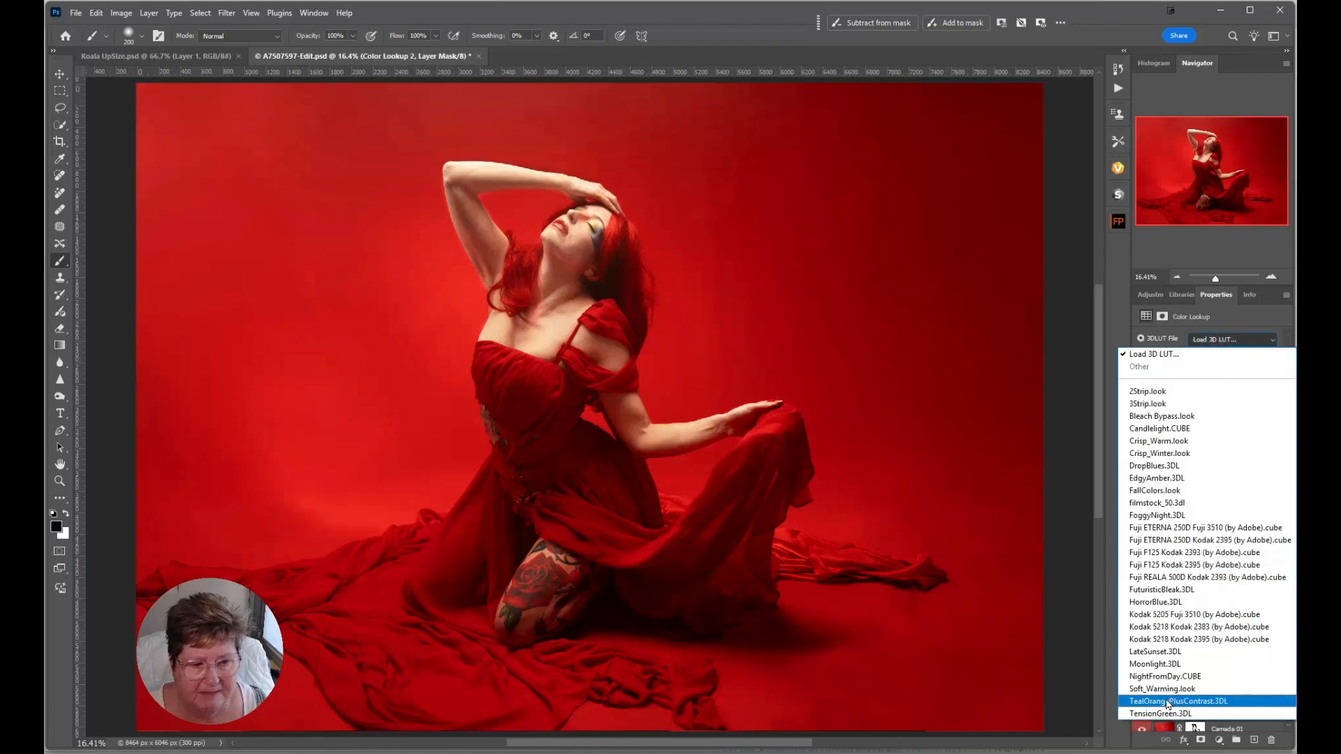
click(1147, 664)
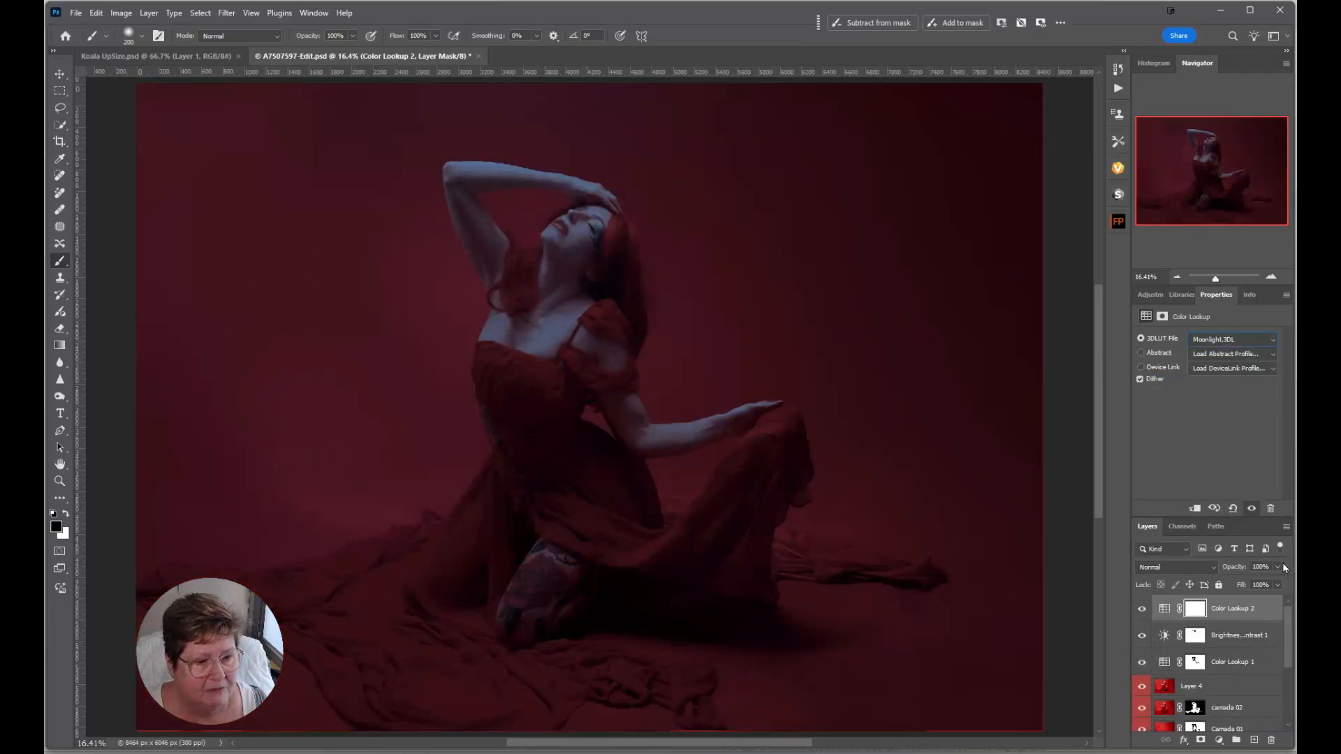
click(1277, 585)
mouse_move(1280, 586)
mouse_down()
mouse_move(1224, 587)
mouse_move(1280, 587)
mouse_up()
Switch the second Color Lookup layer to TealOrangePlusContrast.3DL and set its opacity to 27%
click(1232, 339)
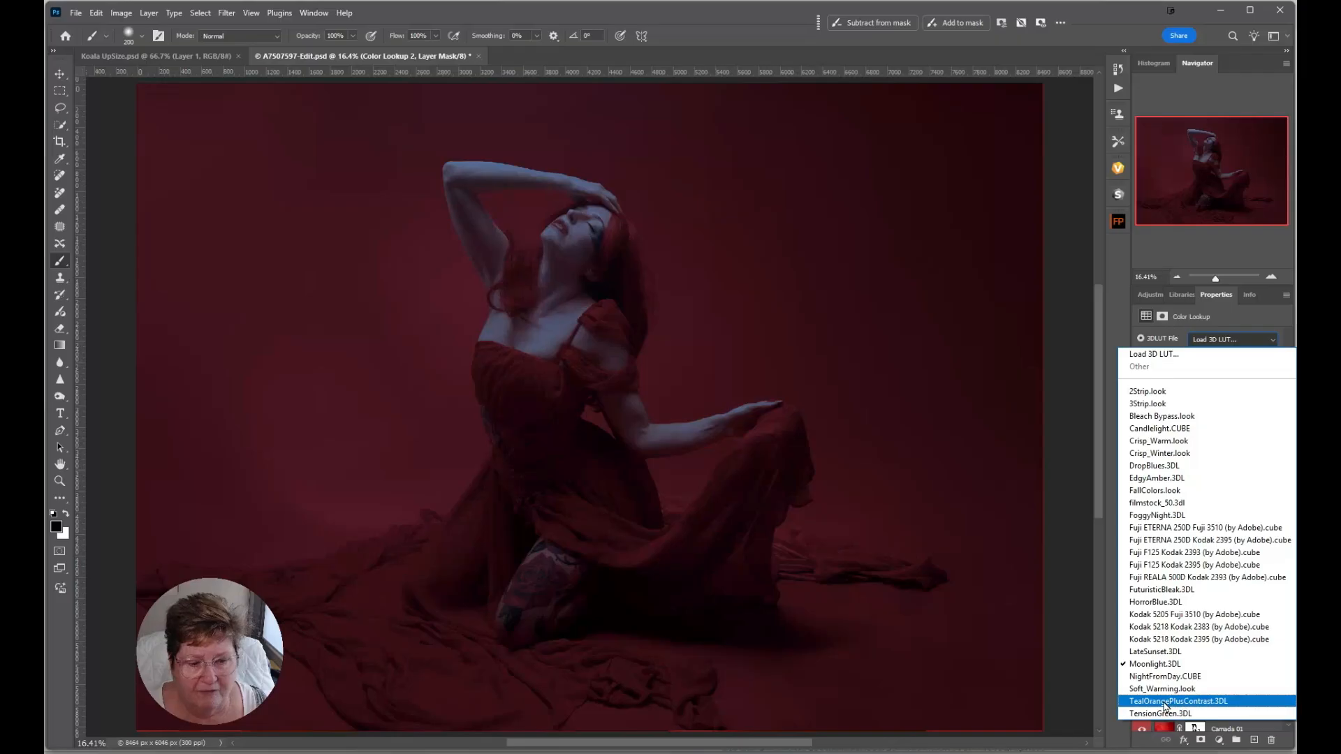
click(1164, 702)
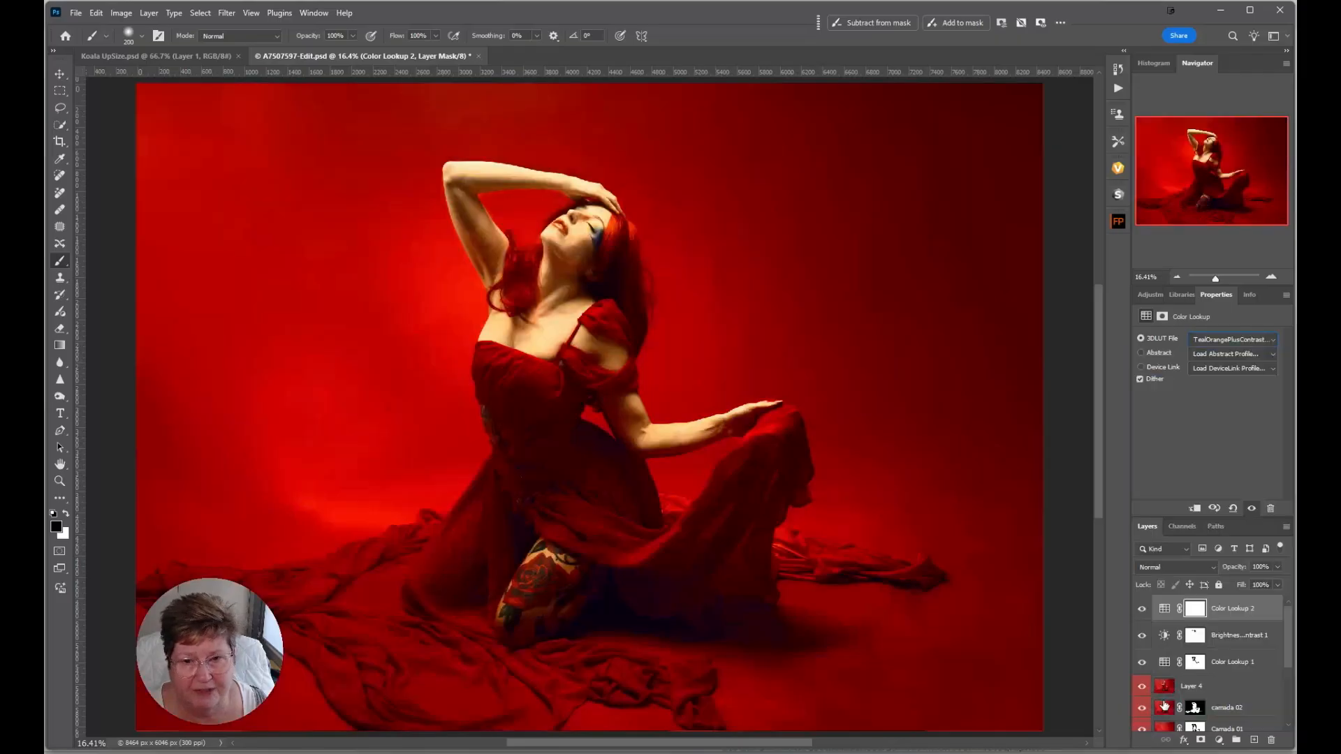
click(1277, 566)
drag(1277, 583, 1236, 586)
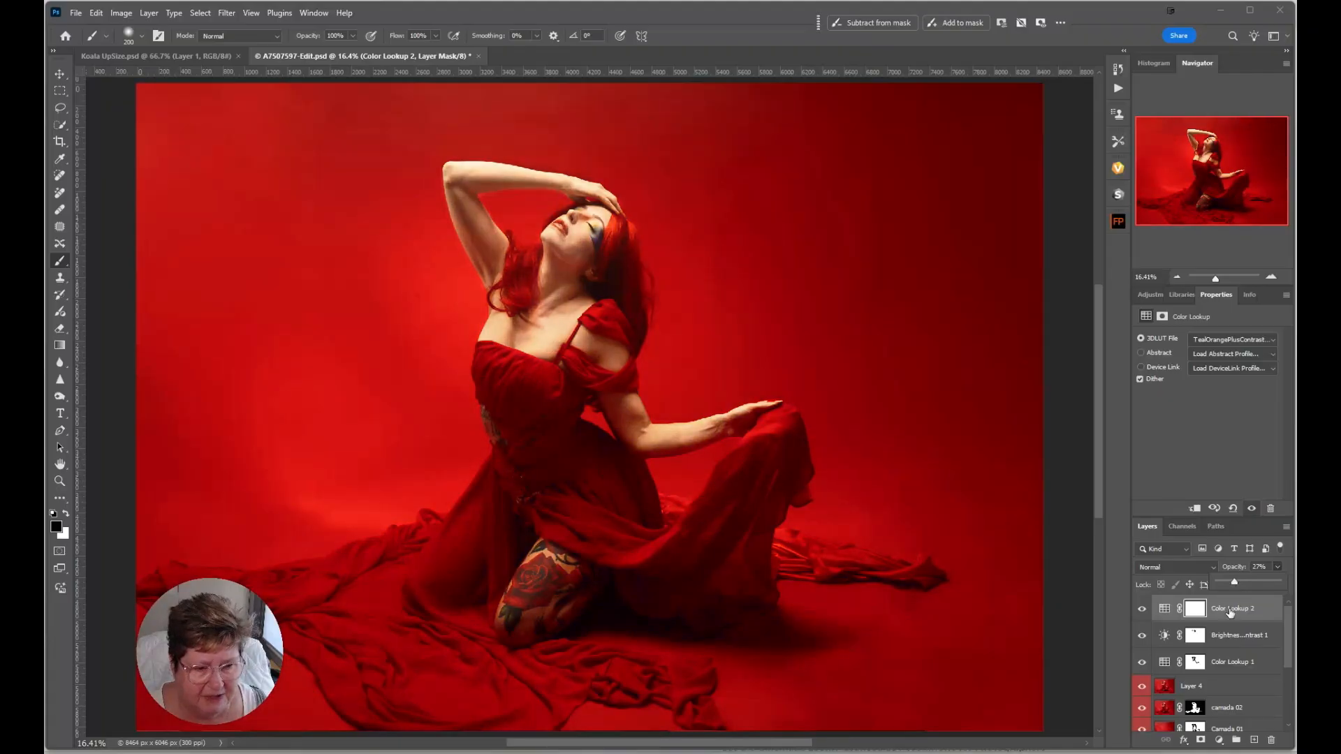
Change the second Color Lookup layer to Fuji ETERNA 250D Fuji 3510 (by Adobe).cube and compare the image with it hidden and shown
click(1219, 341)
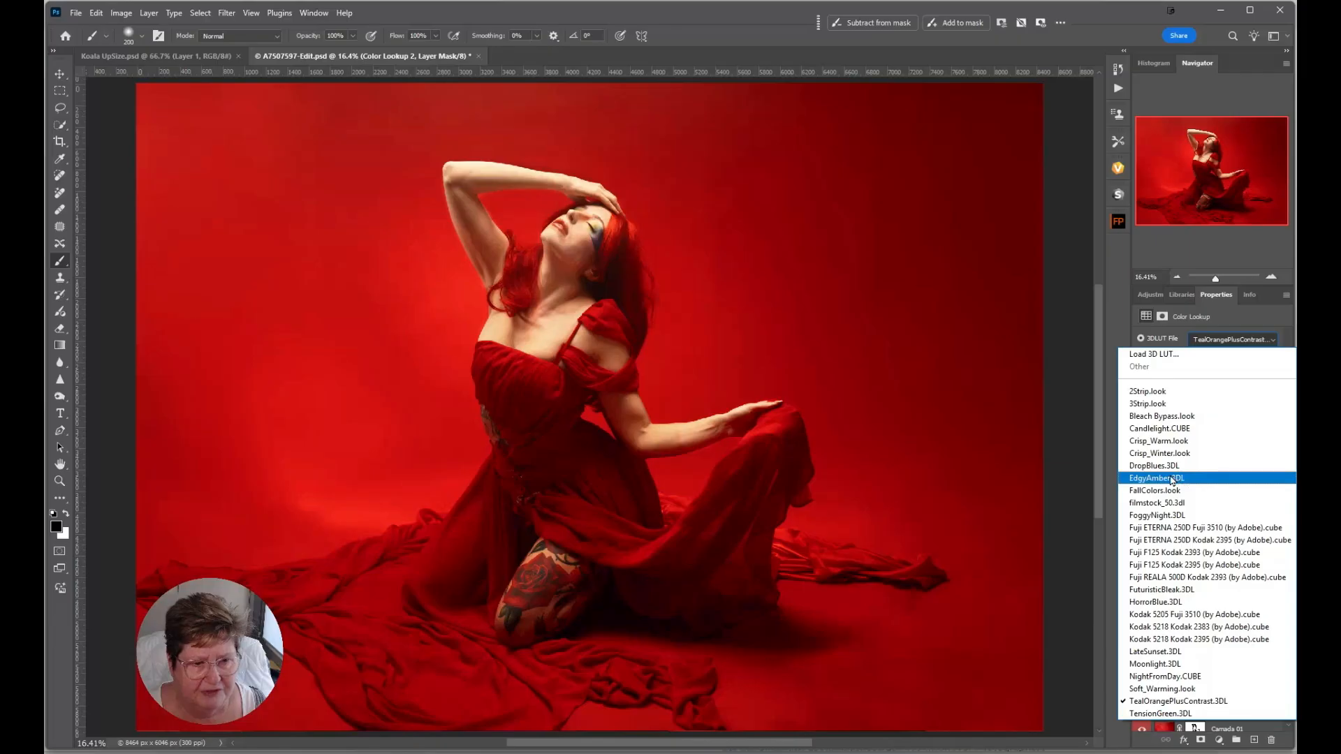
click(1164, 528)
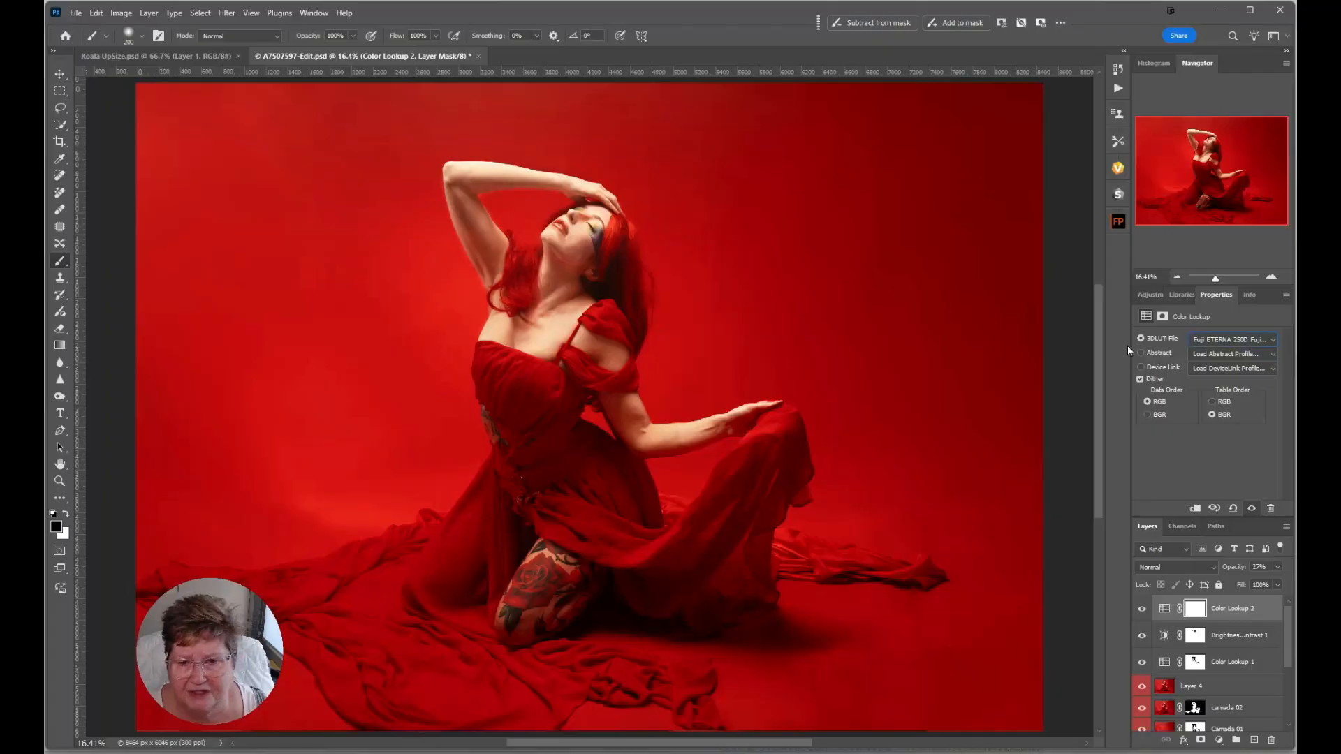
click(1142, 609)
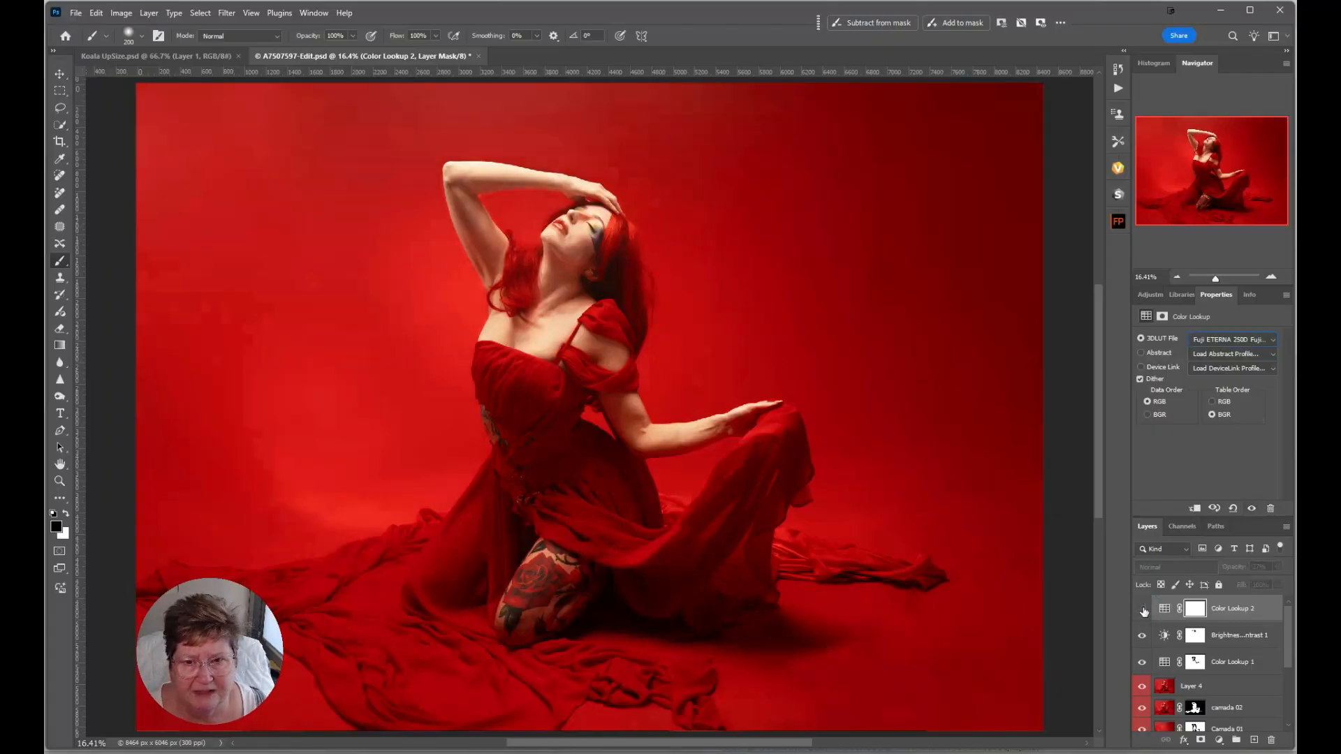
click(1143, 610)
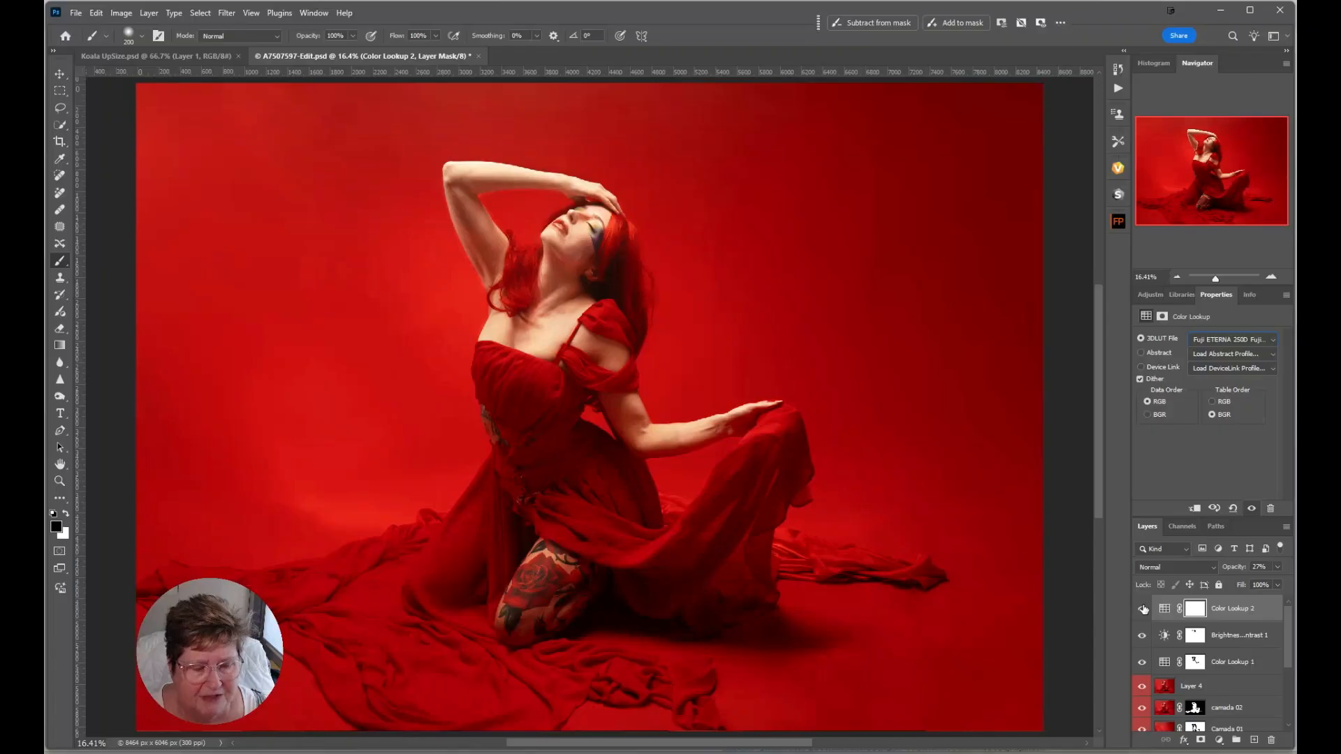
Set the second Color Lookup layer's blend mode to Color and its opacity to 26%
click(1187, 567)
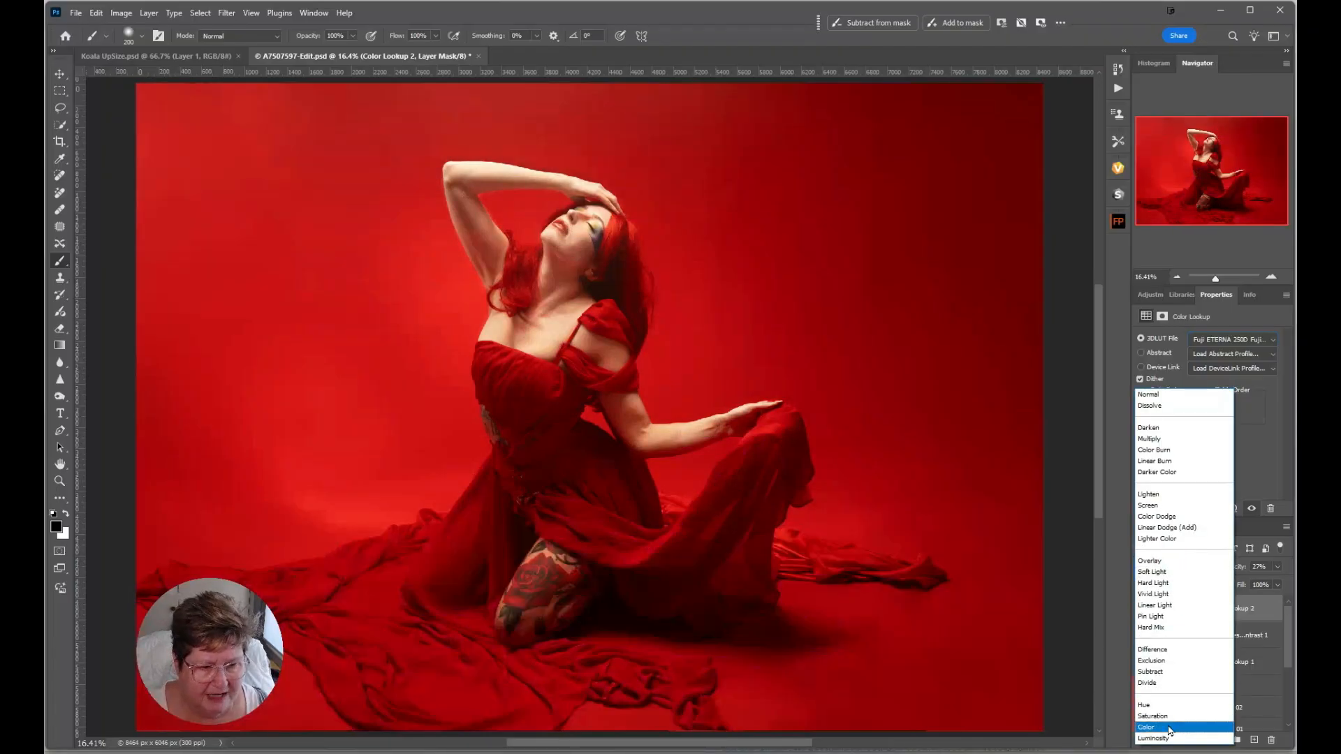
click(1169, 730)
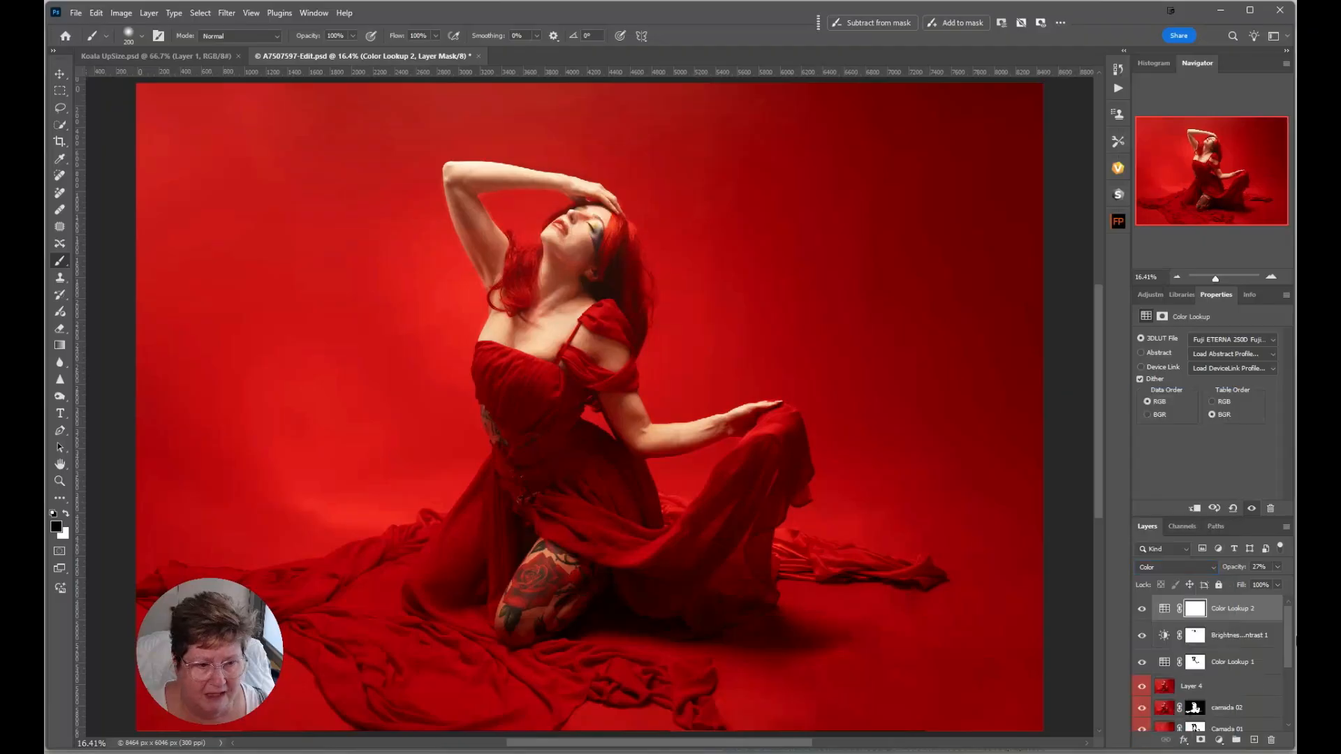
click(1277, 566)
click(1241, 583)
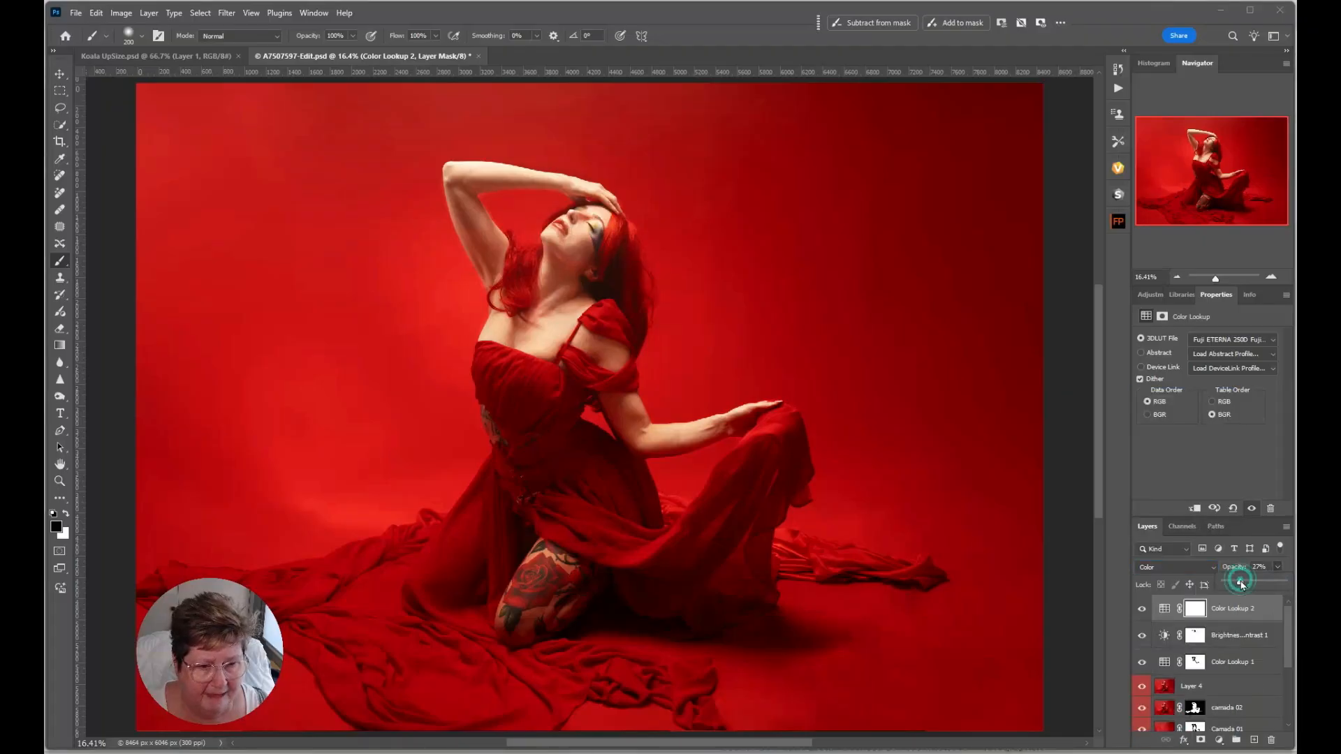
drag(1292, 588, 1241, 585)
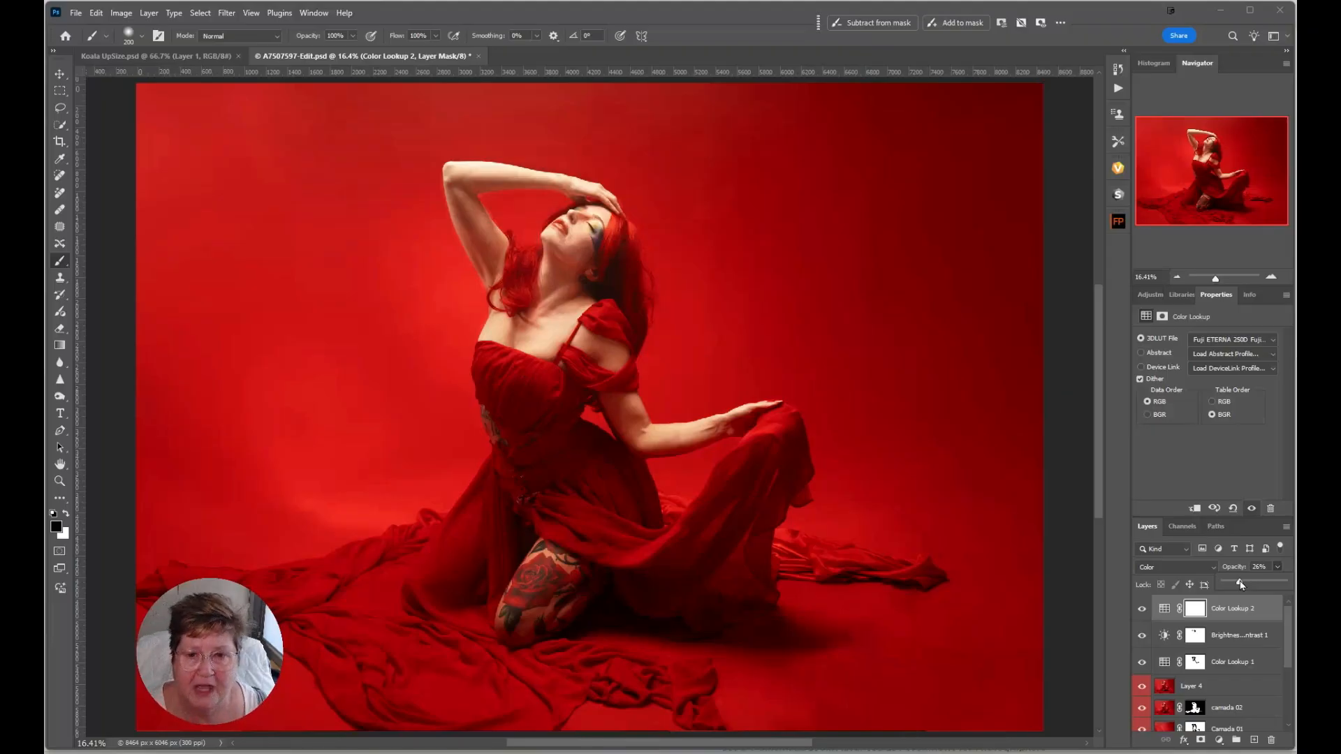
Toggle the visibility of the two Color Lookup layers and the Brightness/Contrast layer to compare before and after
click(1141, 608)
click(1141, 635)
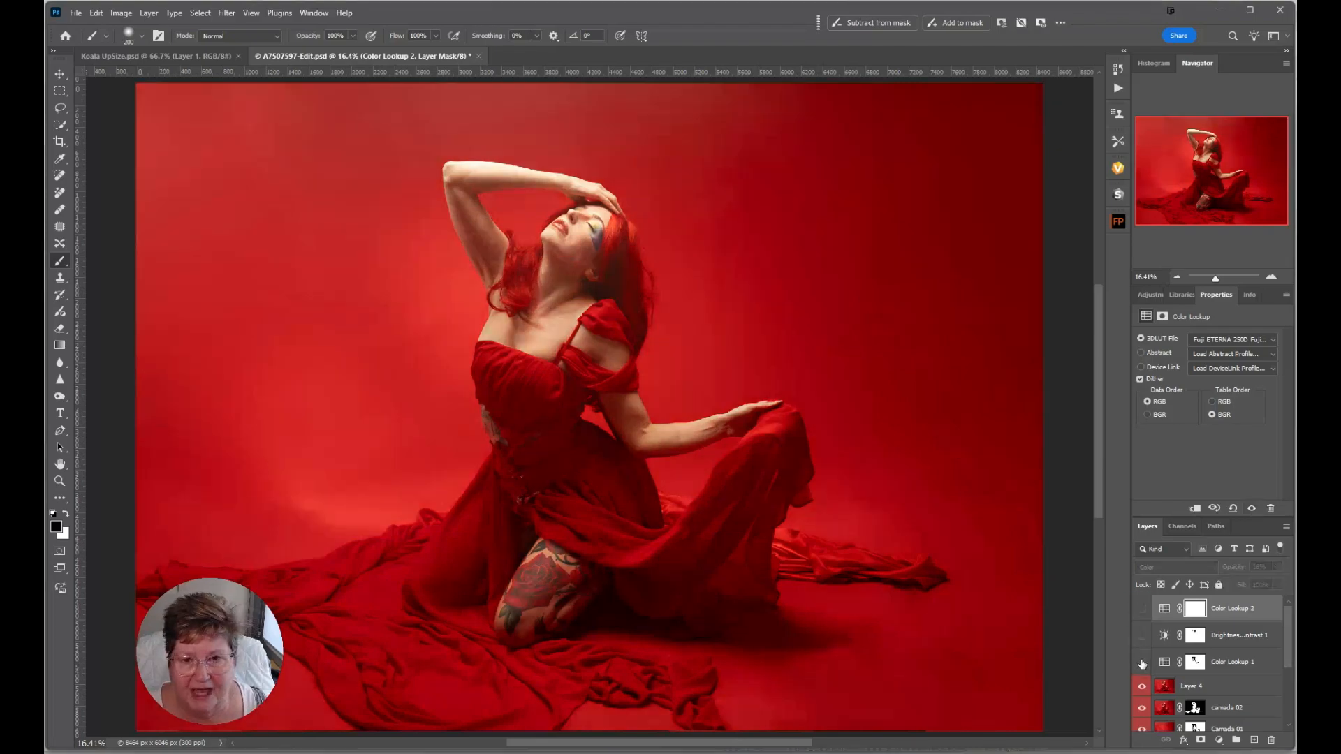
drag(1141, 663, 1143, 578)
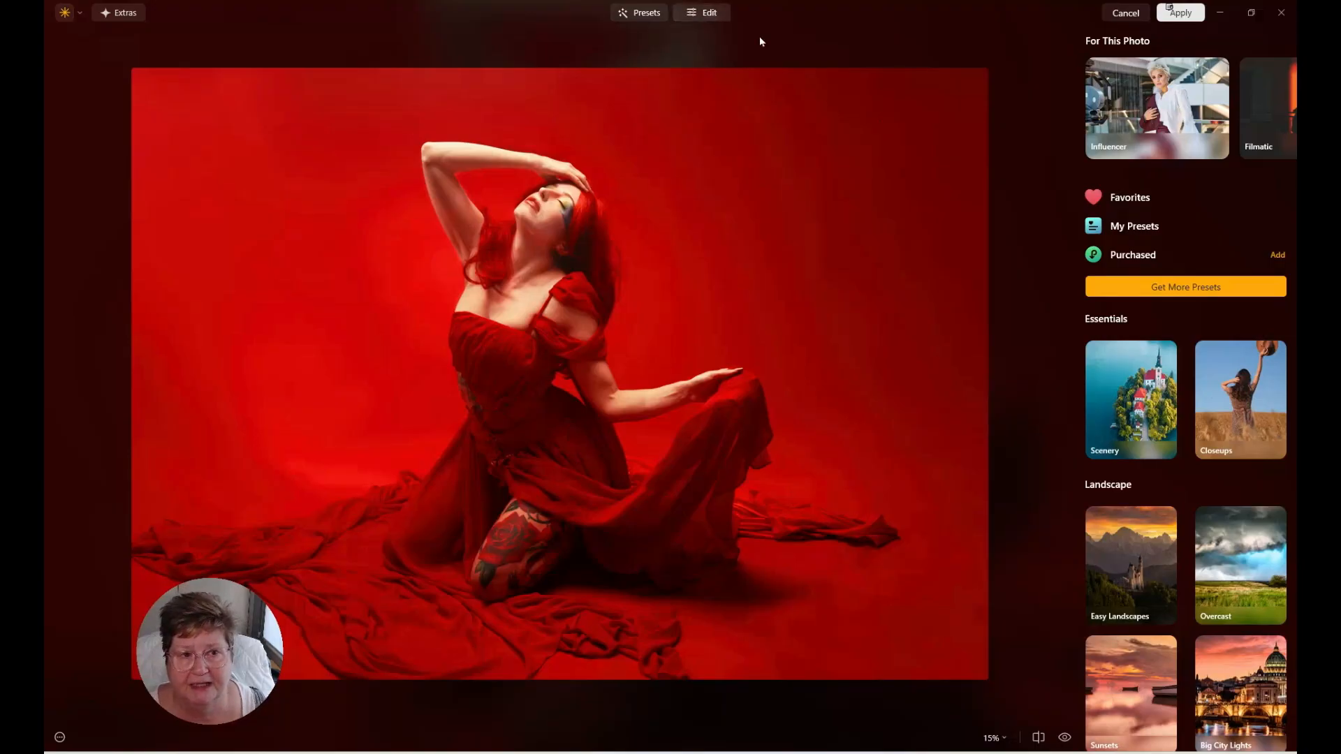
Open the Mood tool in the editing tools and choose the Anaheim LUT from the Cinematic Toning group
click(708, 19)
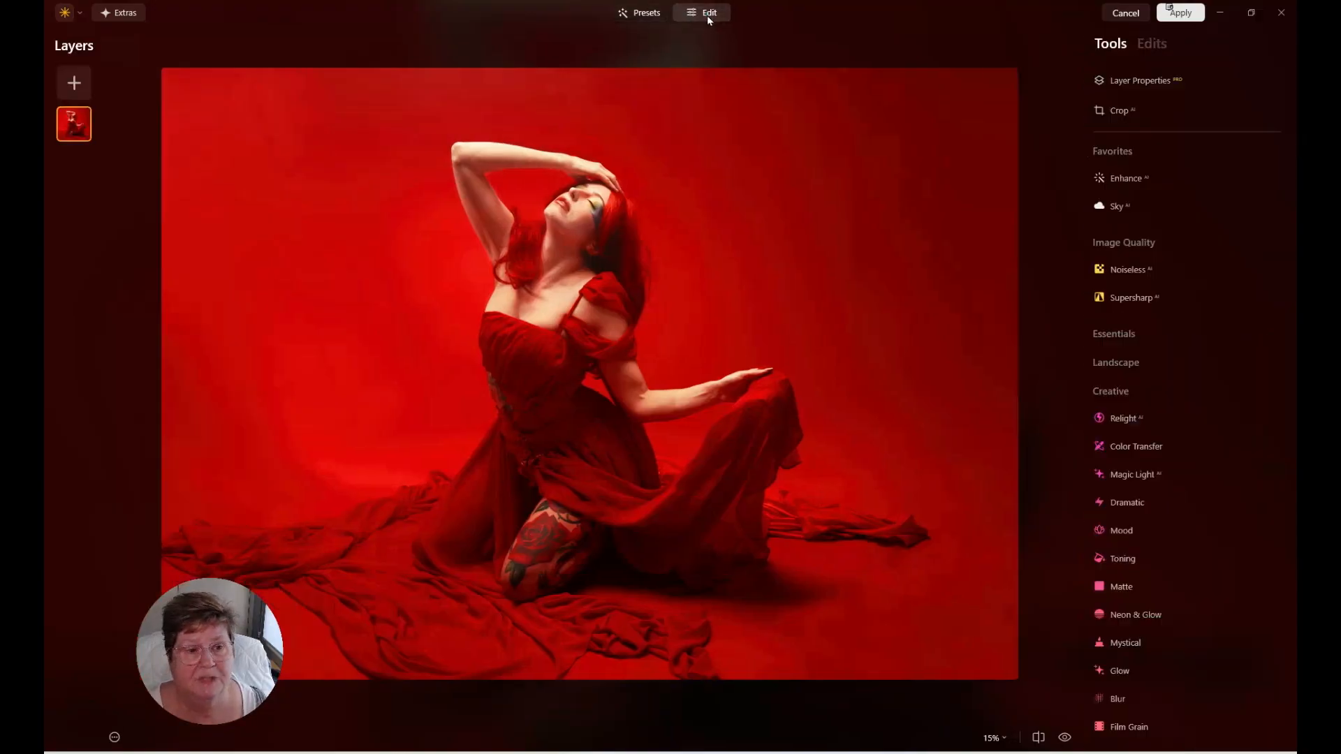
click(1121, 532)
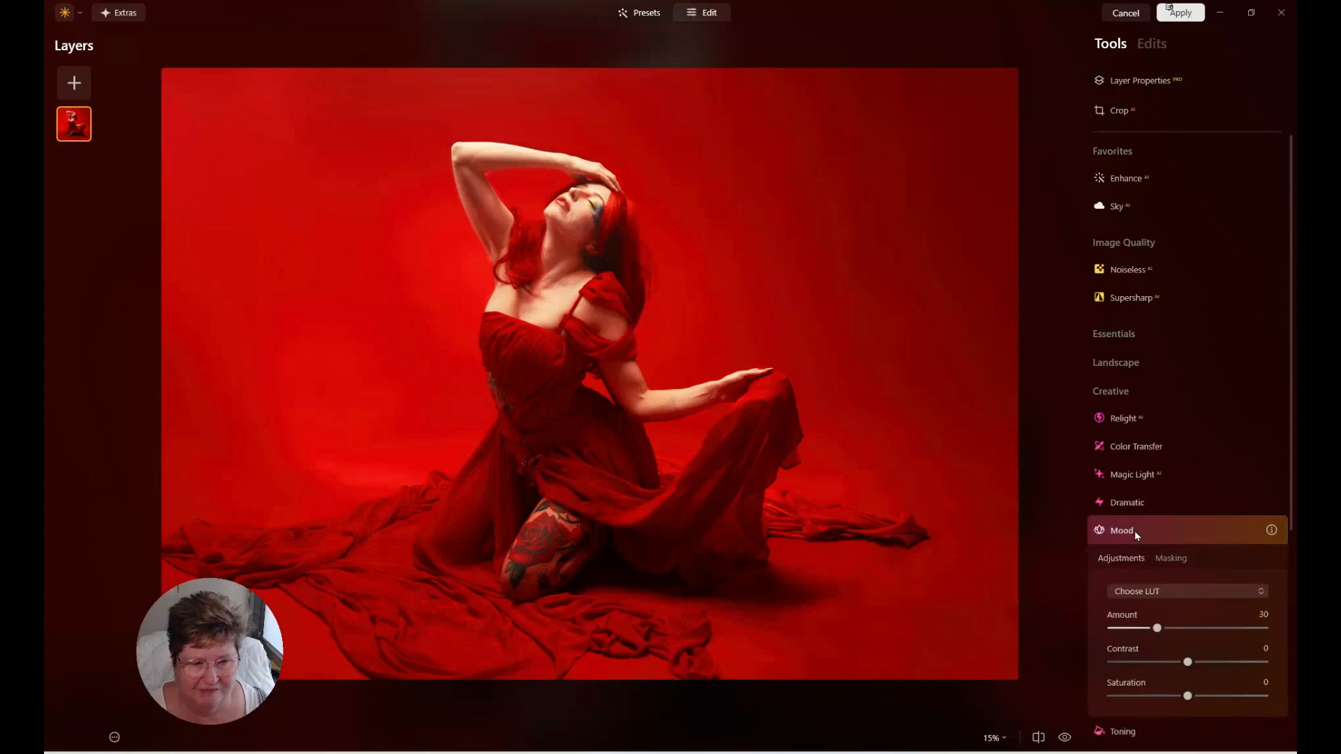
scroll(1183, 562, down, 3)
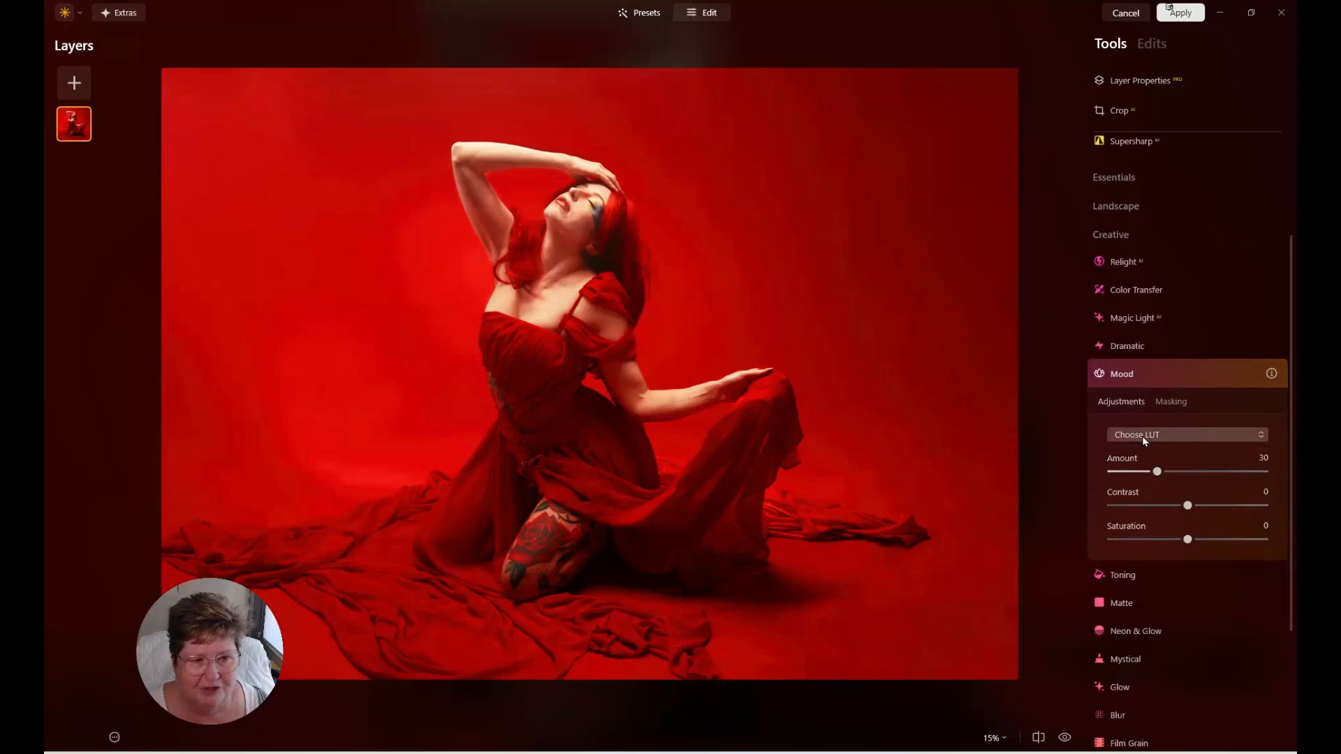
click(1164, 435)
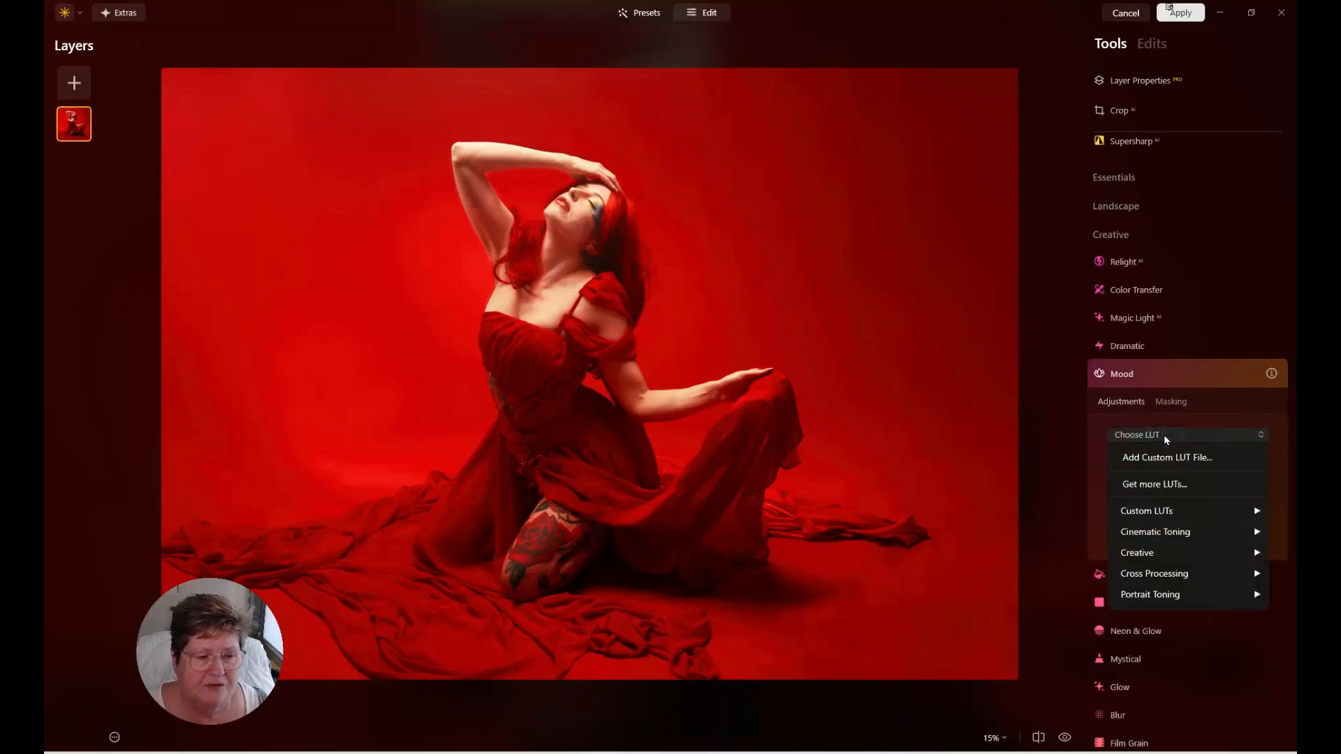
mouse_move(1172, 534)
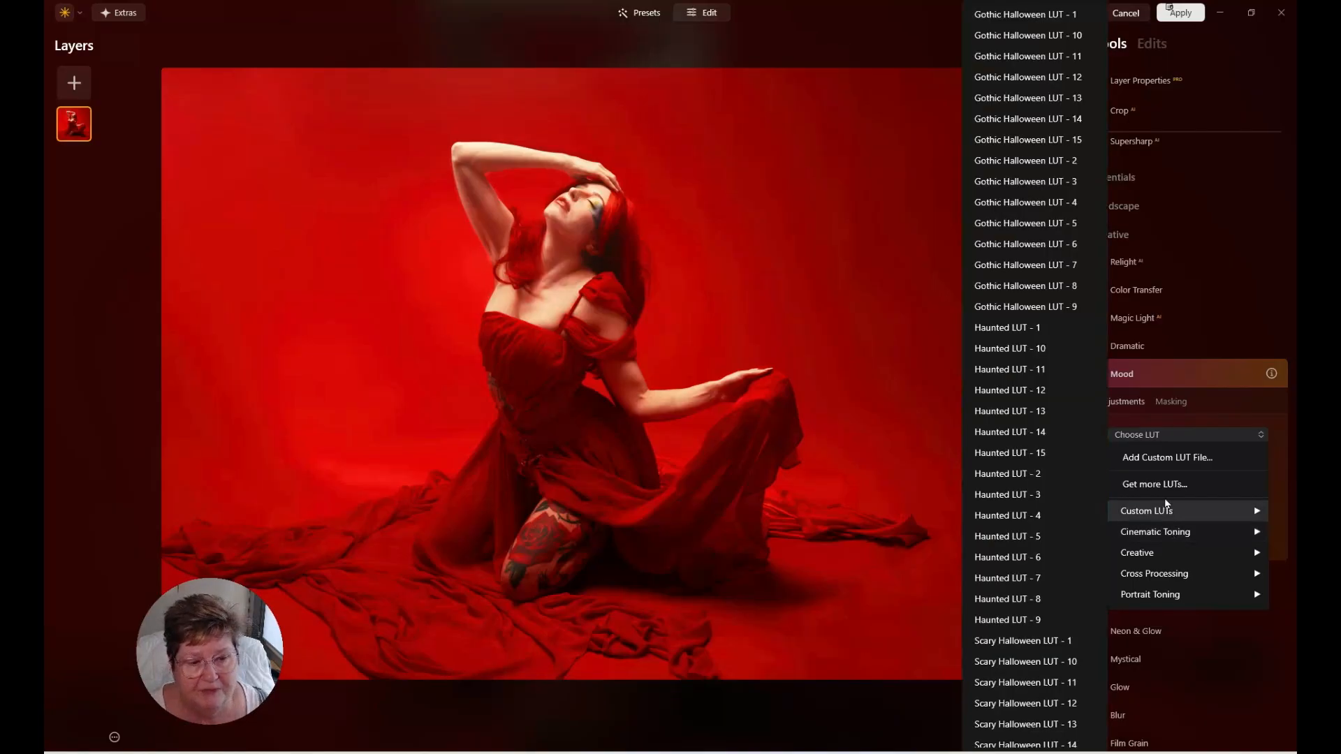
mouse_move(1145, 577)
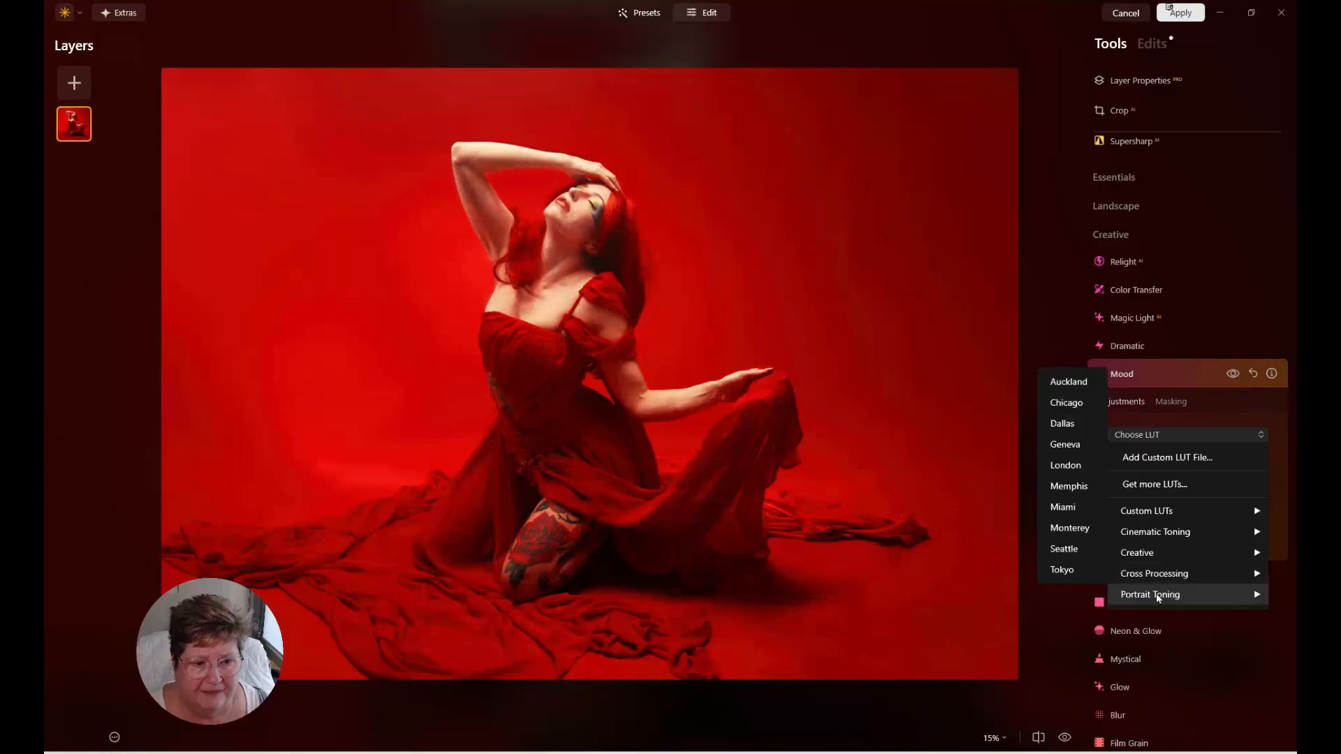
mouse_move(1158, 599)
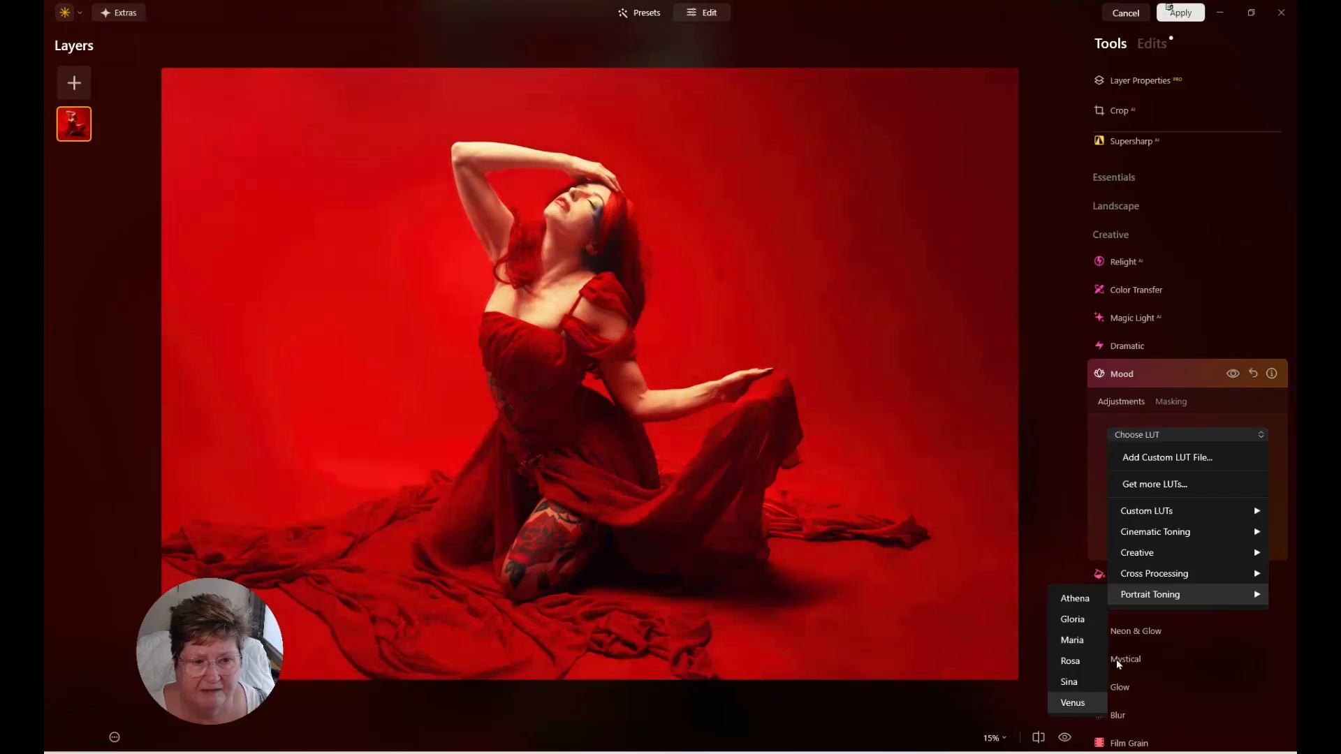
mouse_move(1142, 553)
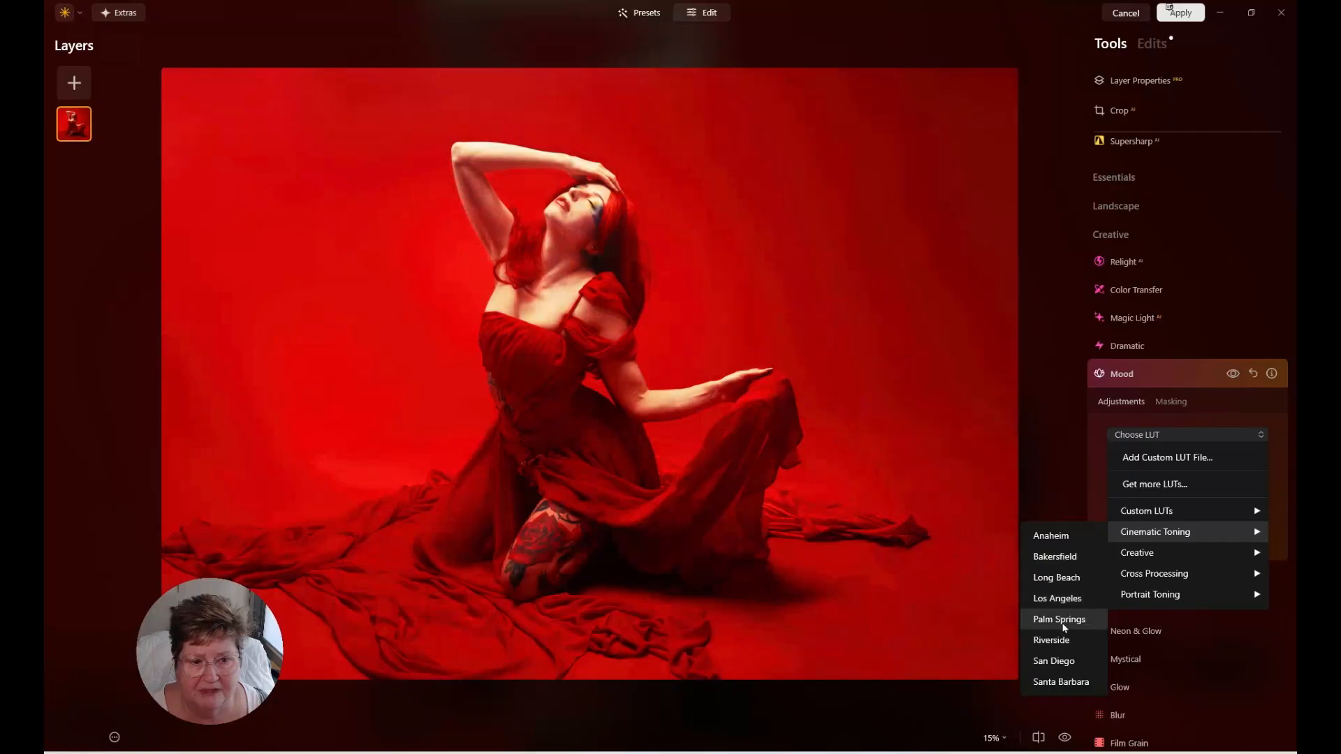
click(1048, 535)
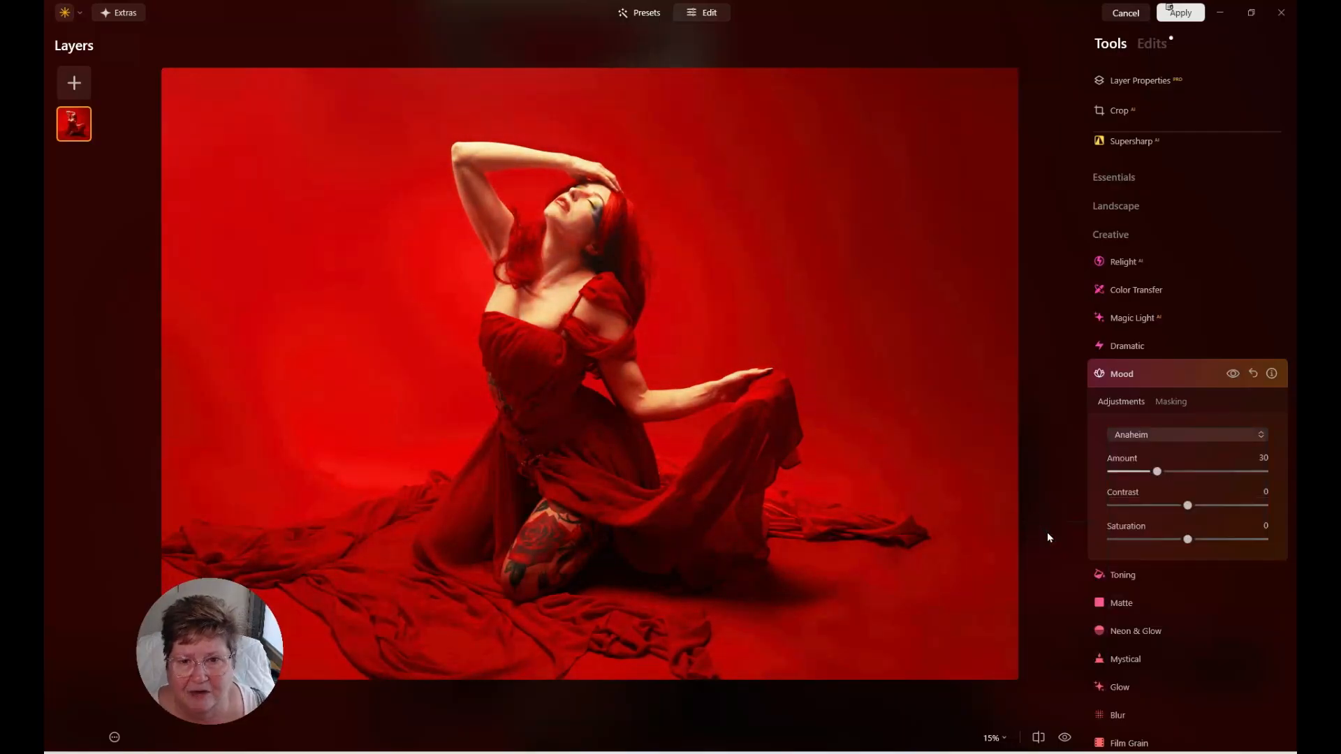
Set the Anaheim Mood effect's Amount to 38, Contrast to 30 and Saturation to 41
drag(1156, 472, 1153, 472)
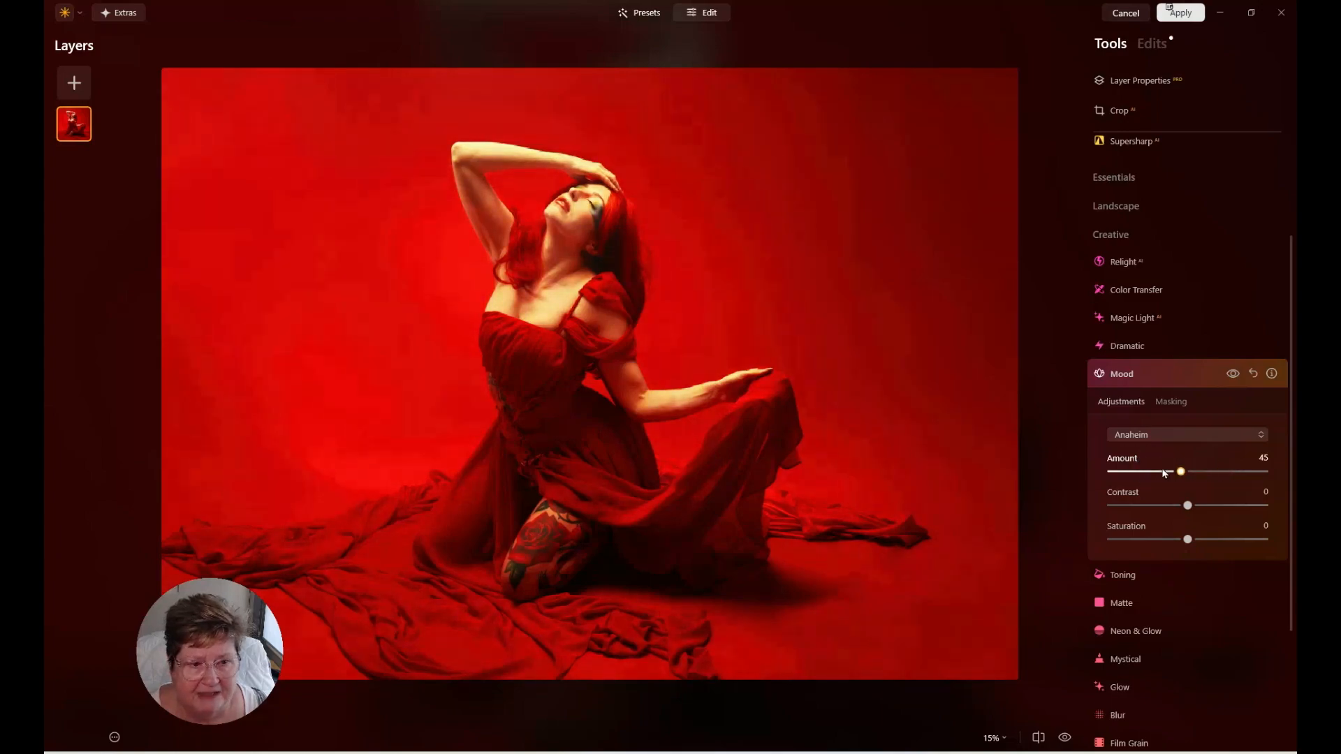
drag(1241, 474, 1177, 475)
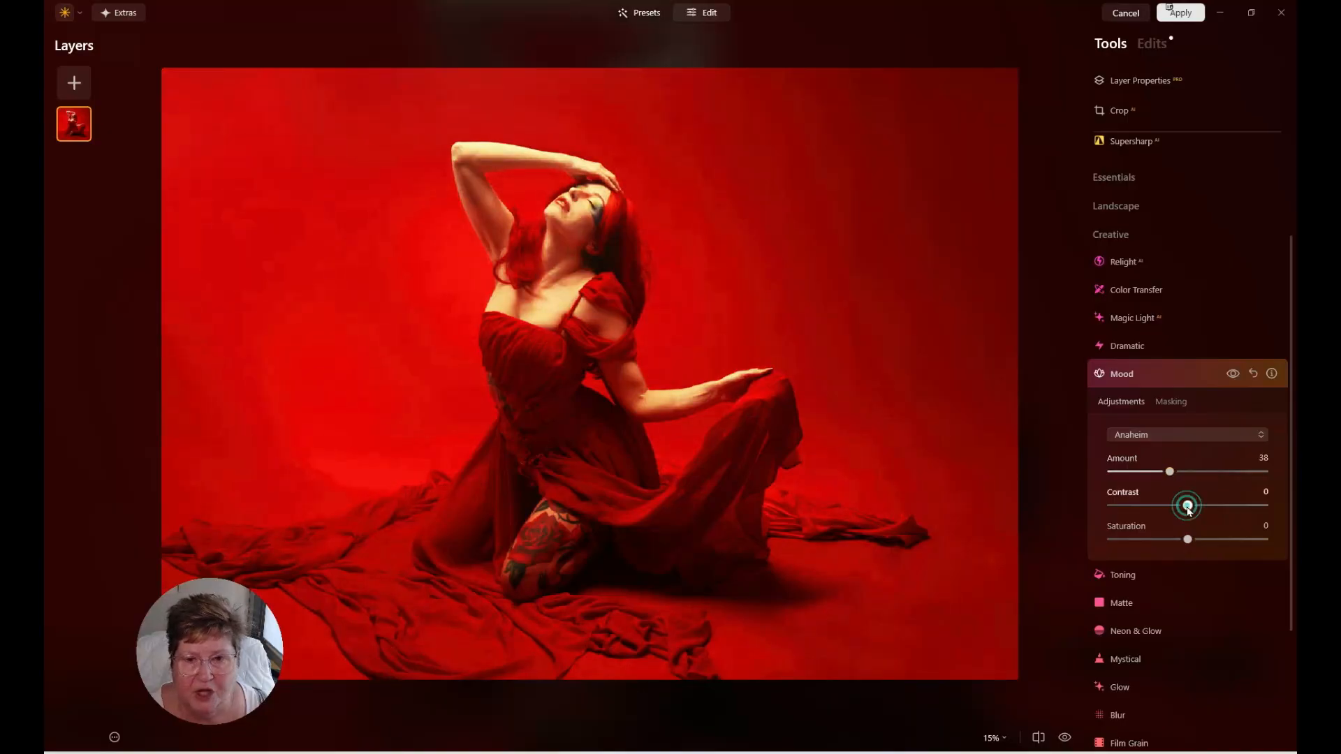
drag(1187, 506, 1233, 541)
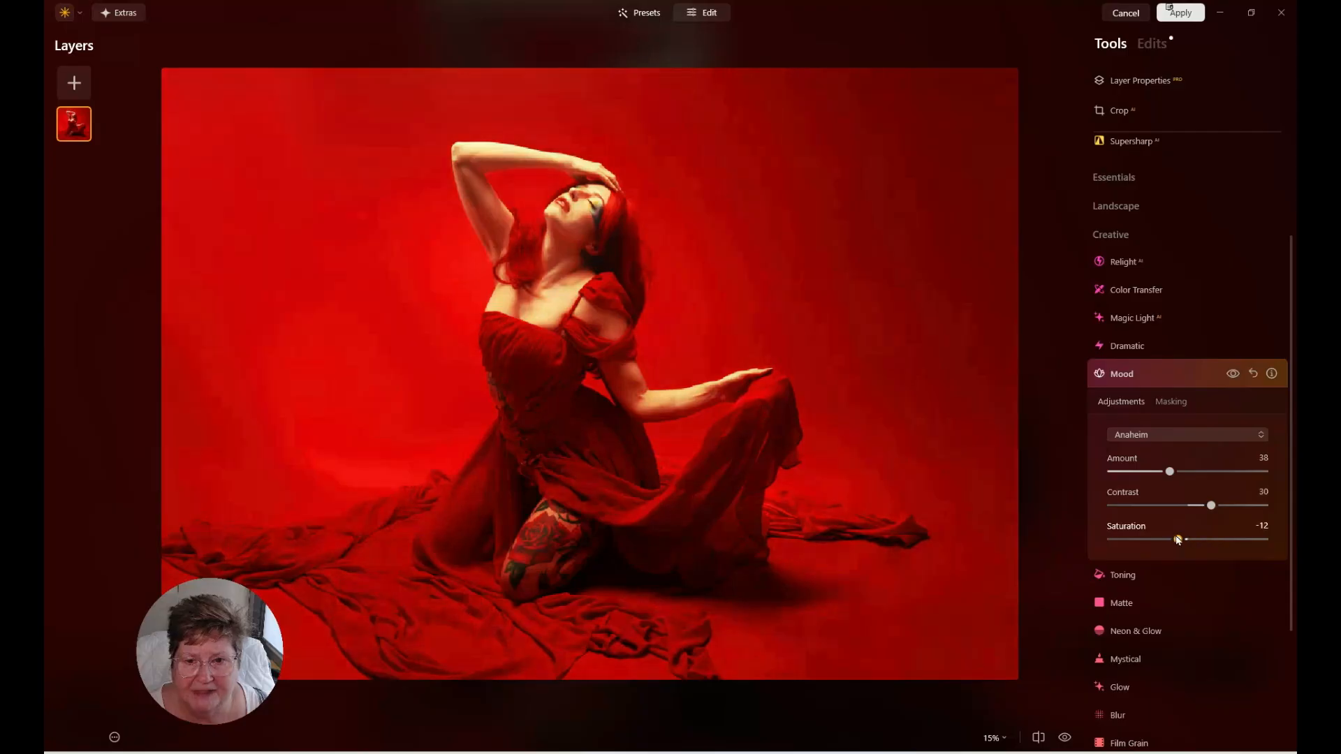
Mask the Mood effect with an erasing brush of size 40, removing it from the woman's lowered arm, neck and chest
click(1168, 401)
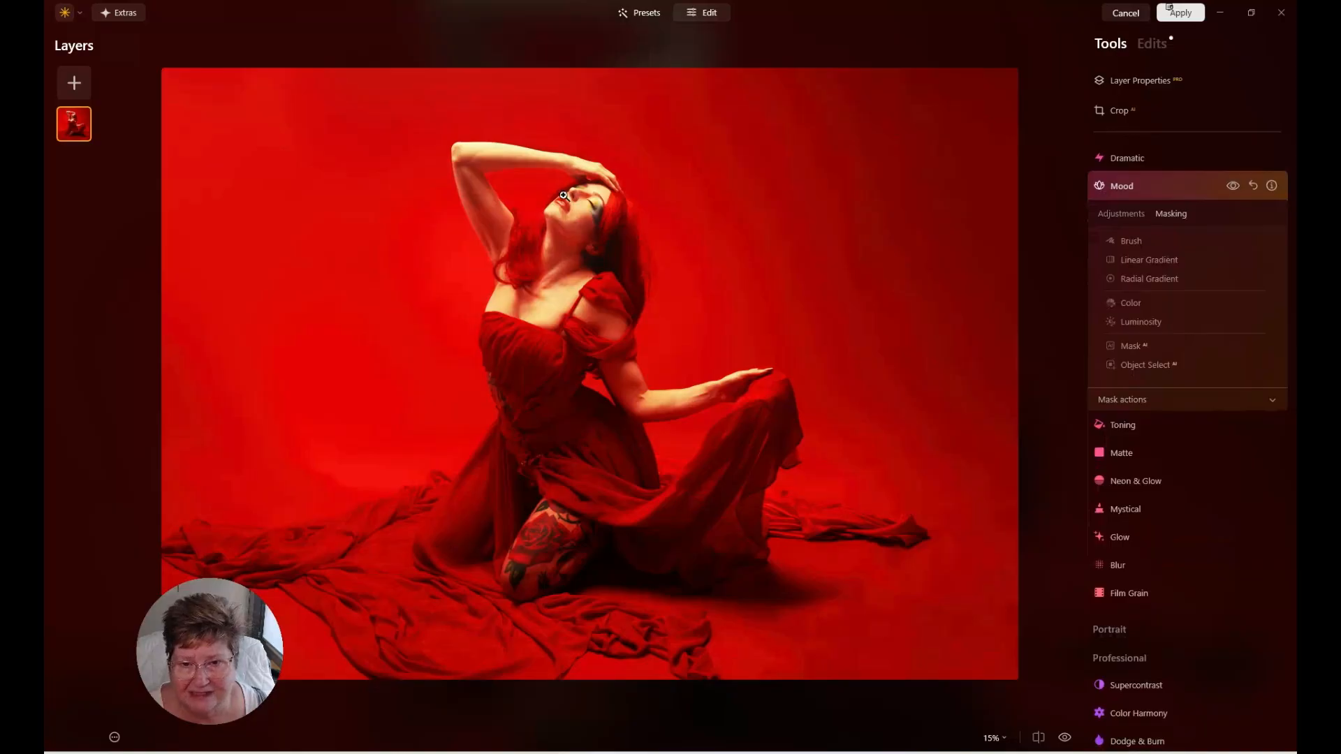
click(1131, 242)
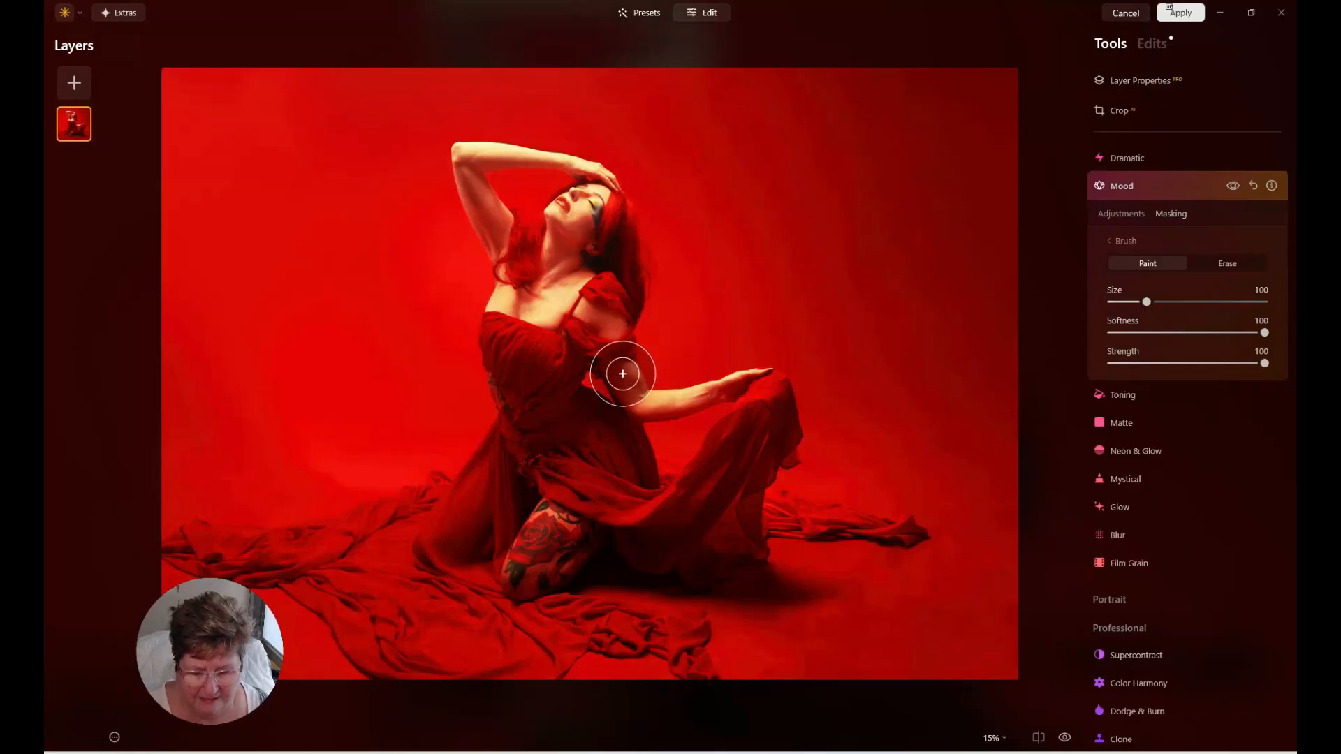
key(bracketleft)
key(bracketleft)
key(bracketleft)
key(bracketleft)
key(bracketleft)
key(bracketleft)
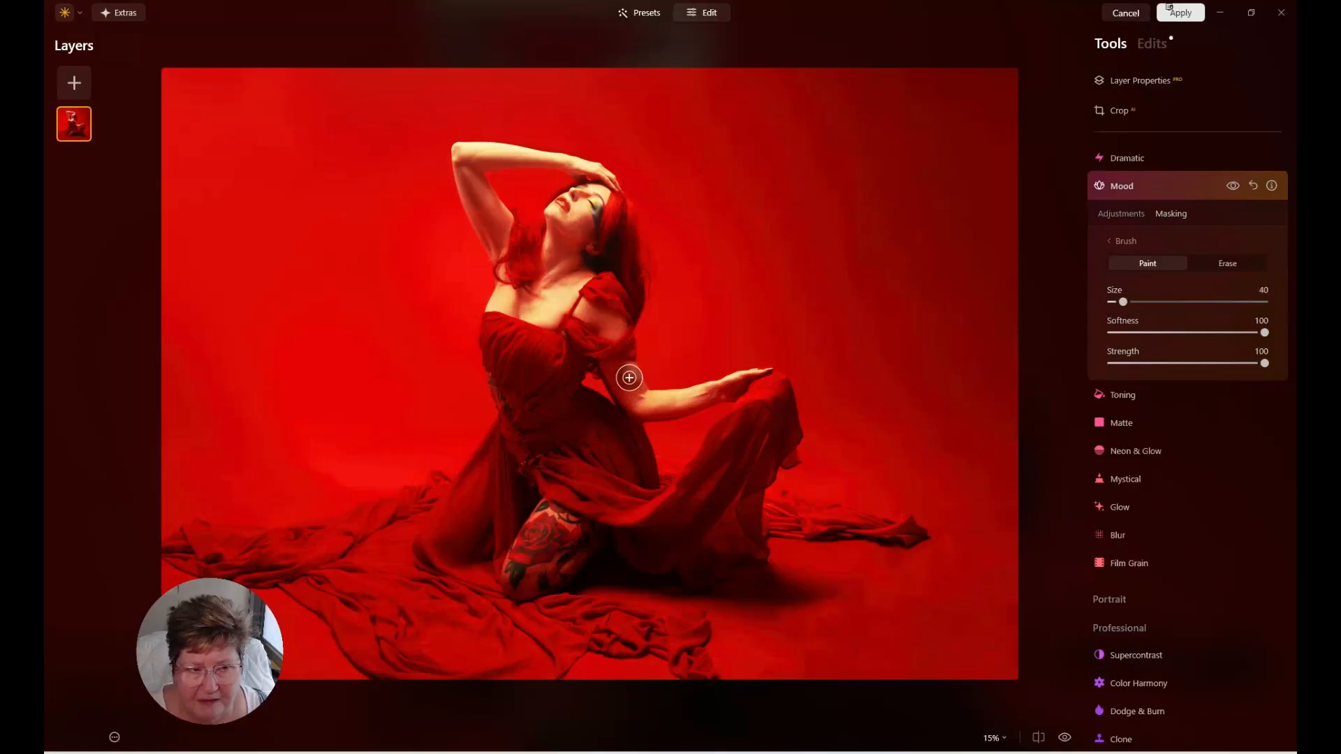
click(1219, 263)
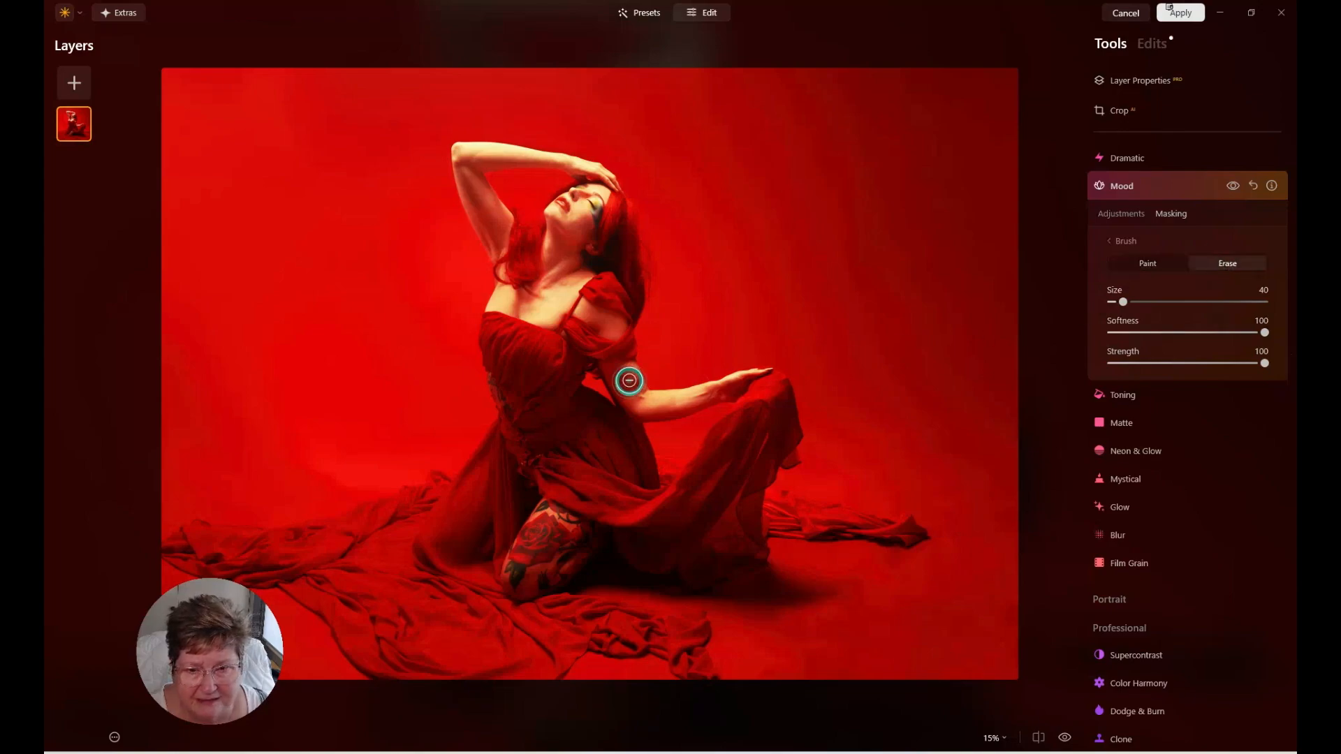
mouse_move(628, 380)
mouse_down()
mouse_move(611, 370)
mouse_move(635, 398)
mouse_move(626, 379)
mouse_move(638, 398)
mouse_move(681, 403)
mouse_move(747, 381)
mouse_move(710, 392)
mouse_move(626, 380)
mouse_move(614, 317)
mouse_move(587, 308)
mouse_move(614, 324)
mouse_up()
mouse_move(590, 274)
mouse_down()
mouse_move(548, 319)
mouse_move(505, 301)
mouse_move(541, 289)
mouse_move(549, 227)
mouse_move(559, 276)
mouse_move(583, 222)
mouse_move(576, 197)
mouse_move(560, 235)
mouse_move(555, 212)
mouse_move(592, 203)
mouse_move(600, 179)
mouse_move(463, 153)
mouse_move(497, 212)
mouse_move(496, 248)
mouse_move(462, 152)
mouse_move(491, 306)
mouse_move(520, 319)
mouse_move(560, 419)
mouse_move(578, 288)
mouse_move(567, 303)
mouse_move(597, 327)
mouse_up()
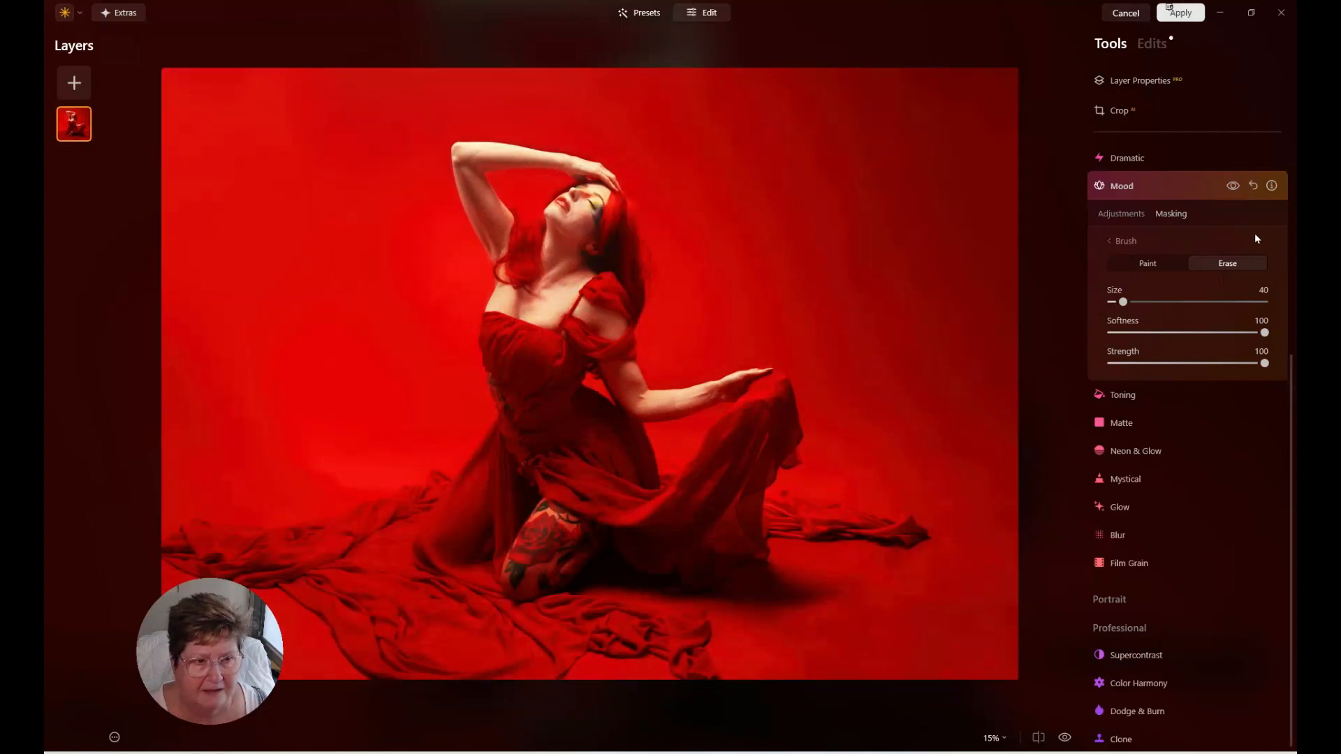
Erase the Mood effect from the woman's face and compare the photo with the effect hidden and shown
click(1233, 186)
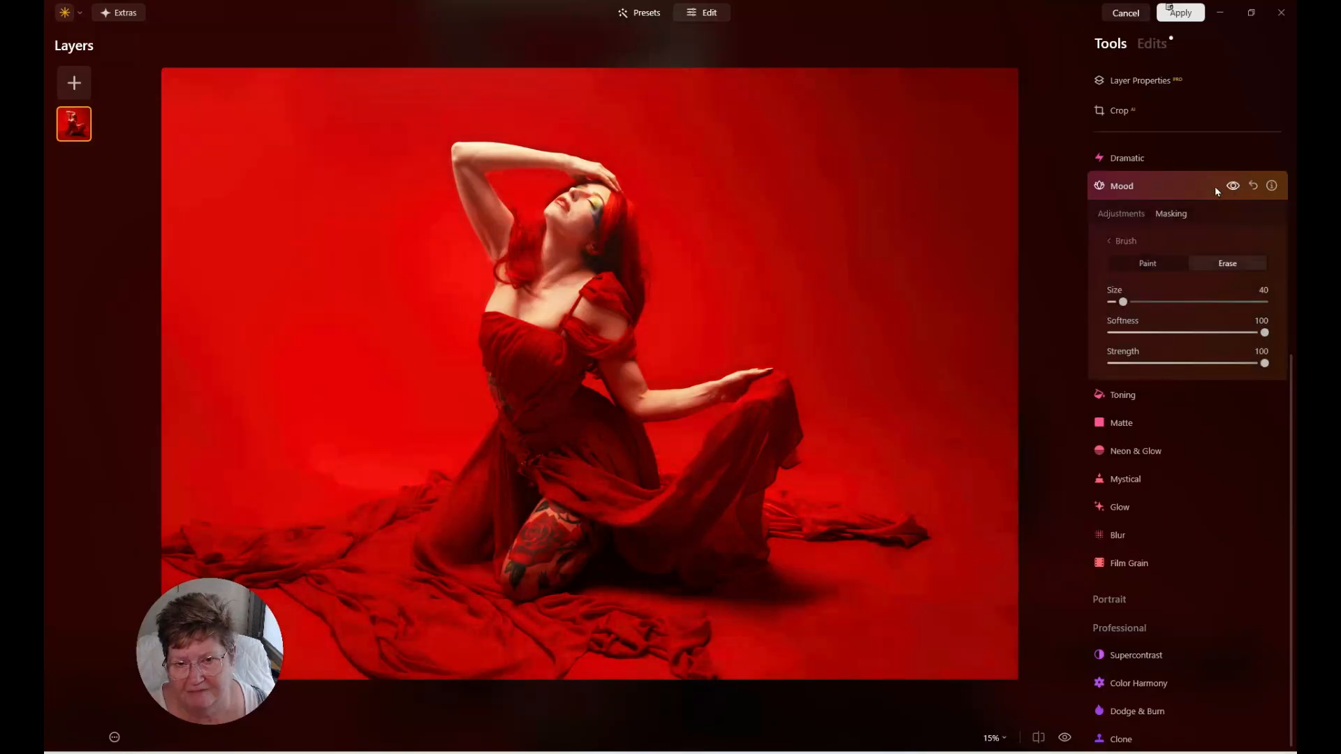
drag(602, 187, 577, 192)
click(1233, 186)
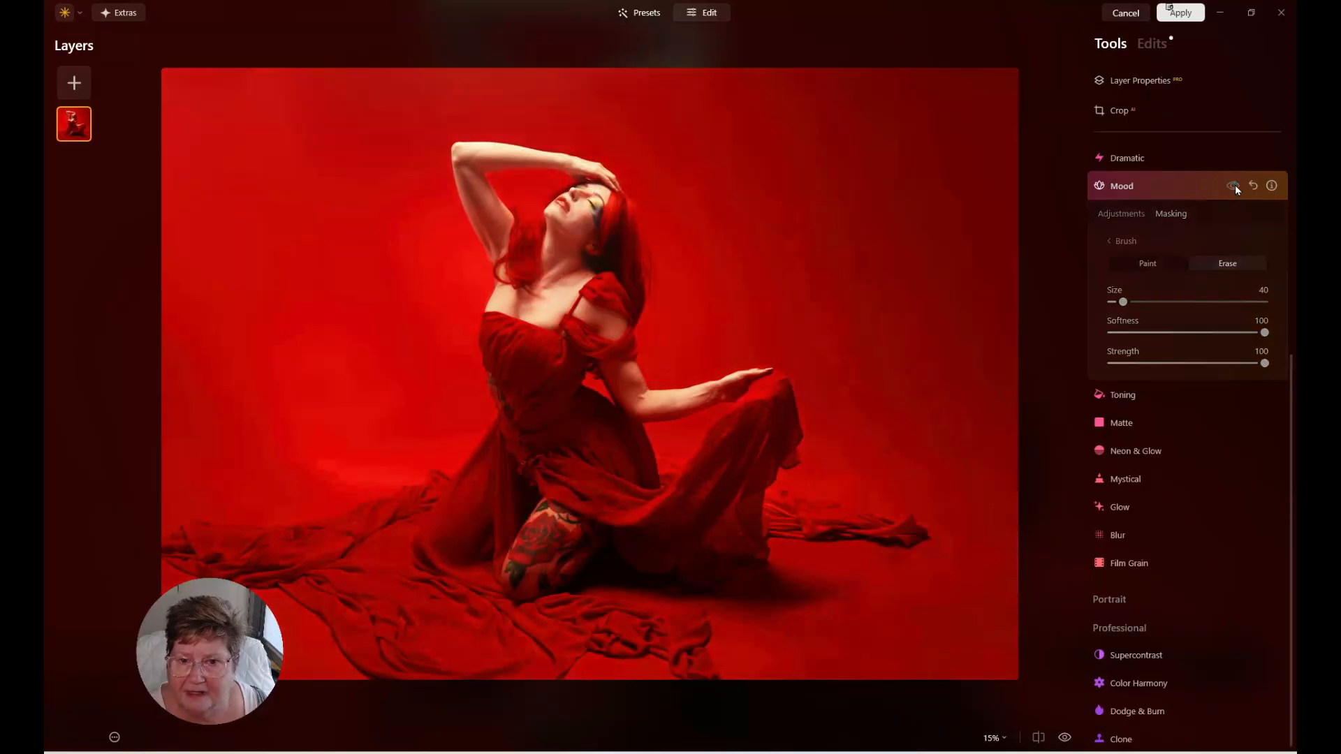
click(1233, 186)
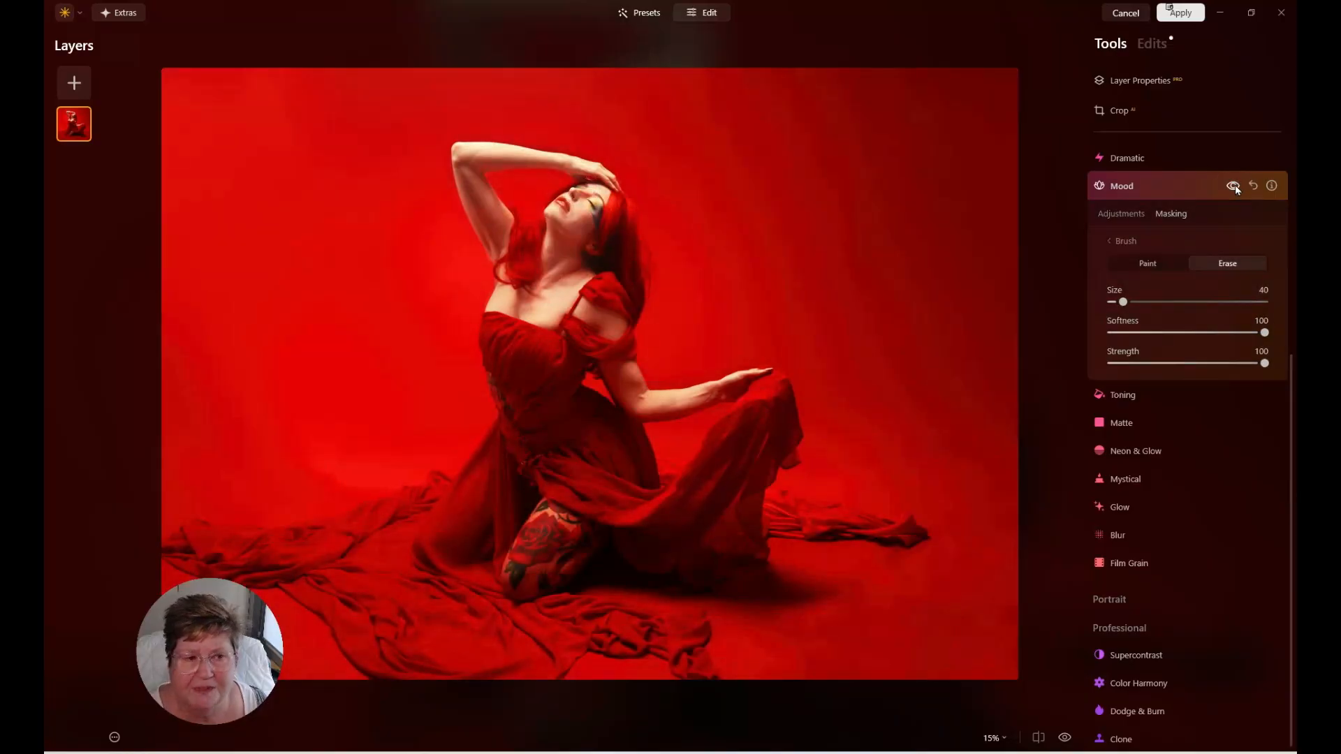
Set the Mood Amount to 55 after comparing a stronger setting with the effect hidden and shown
click(1117, 213)
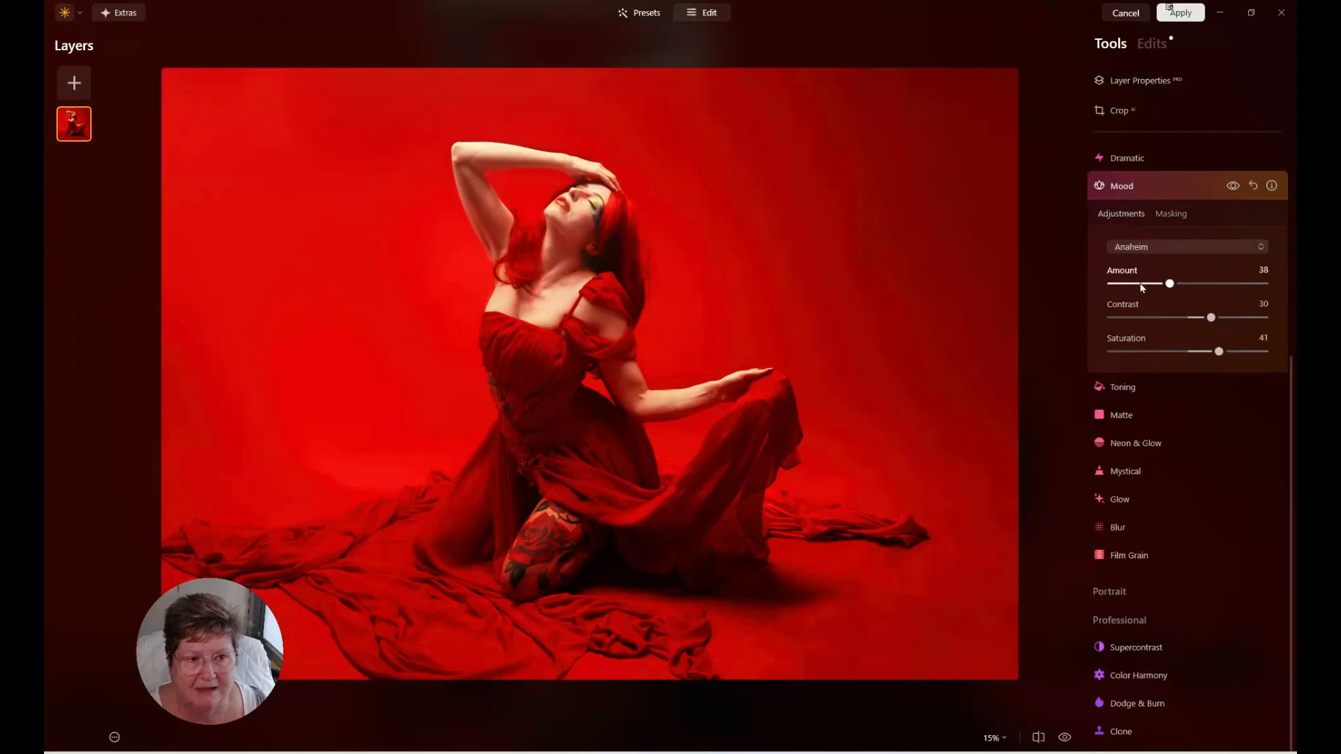
drag(1169, 284, 1178, 286)
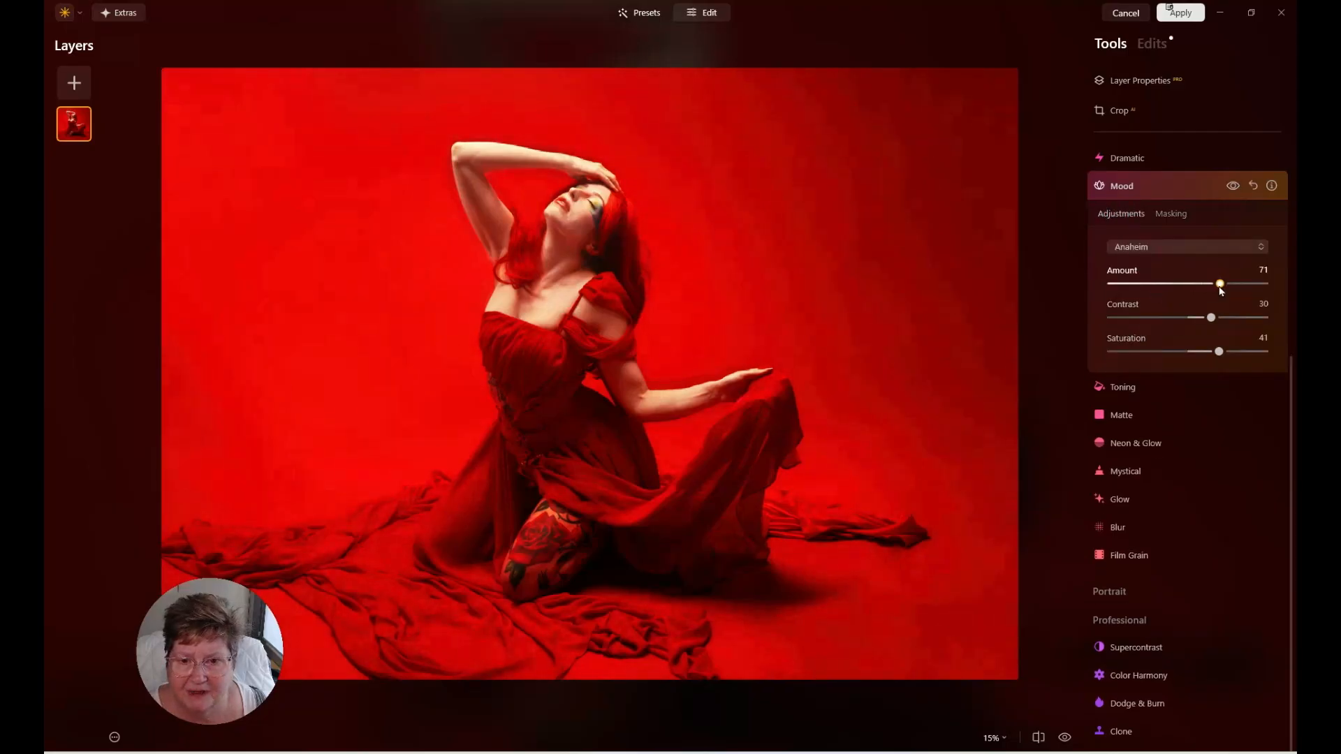
click(1232, 185)
click(1232, 186)
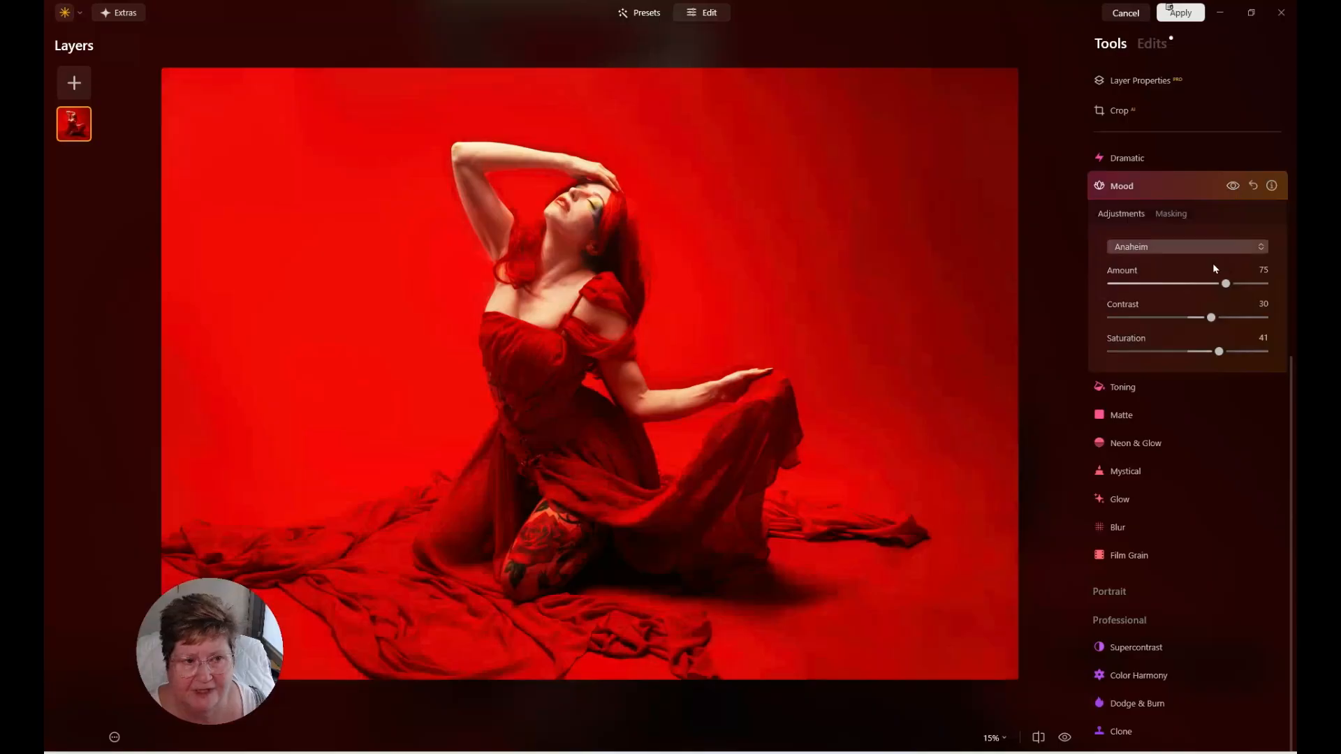
drag(1224, 284, 1207, 284)
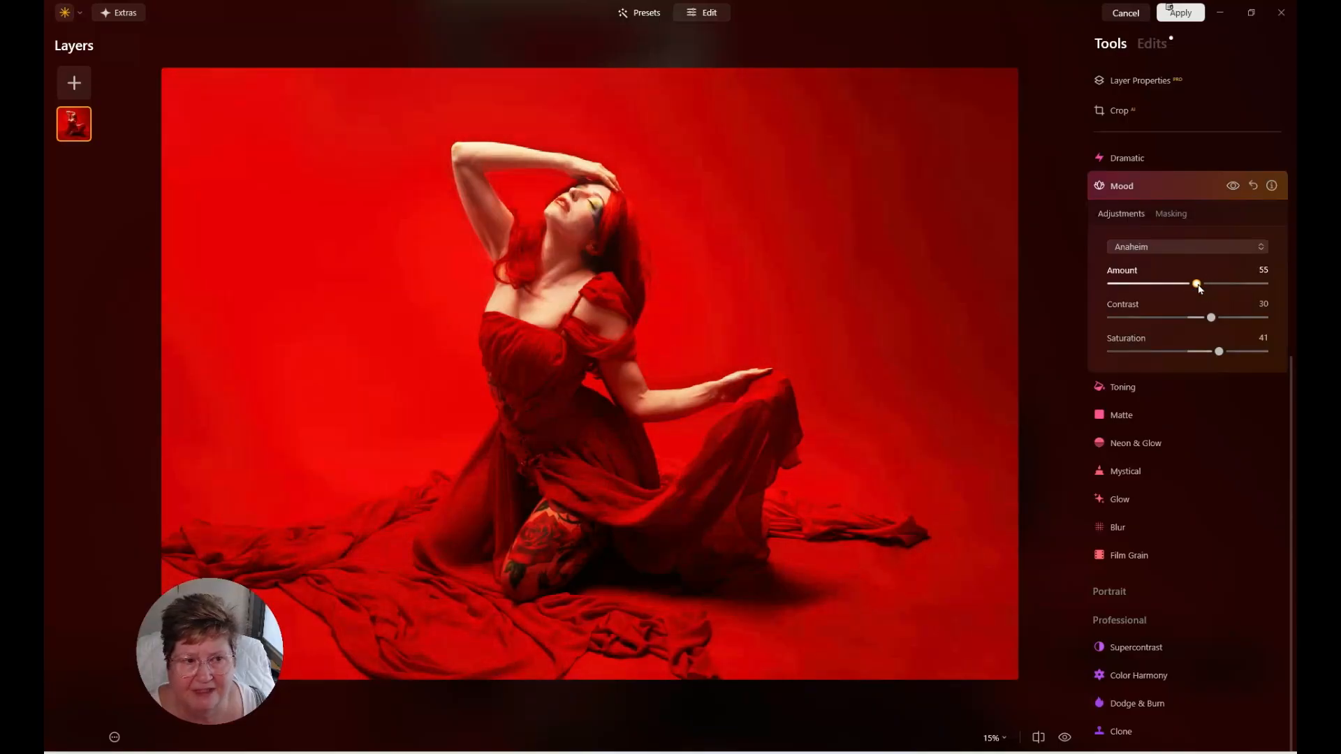
Erase more of the Mood effect from the woman's chest, both arms, hand and forehead with the size 40 mask brush
click(1176, 219)
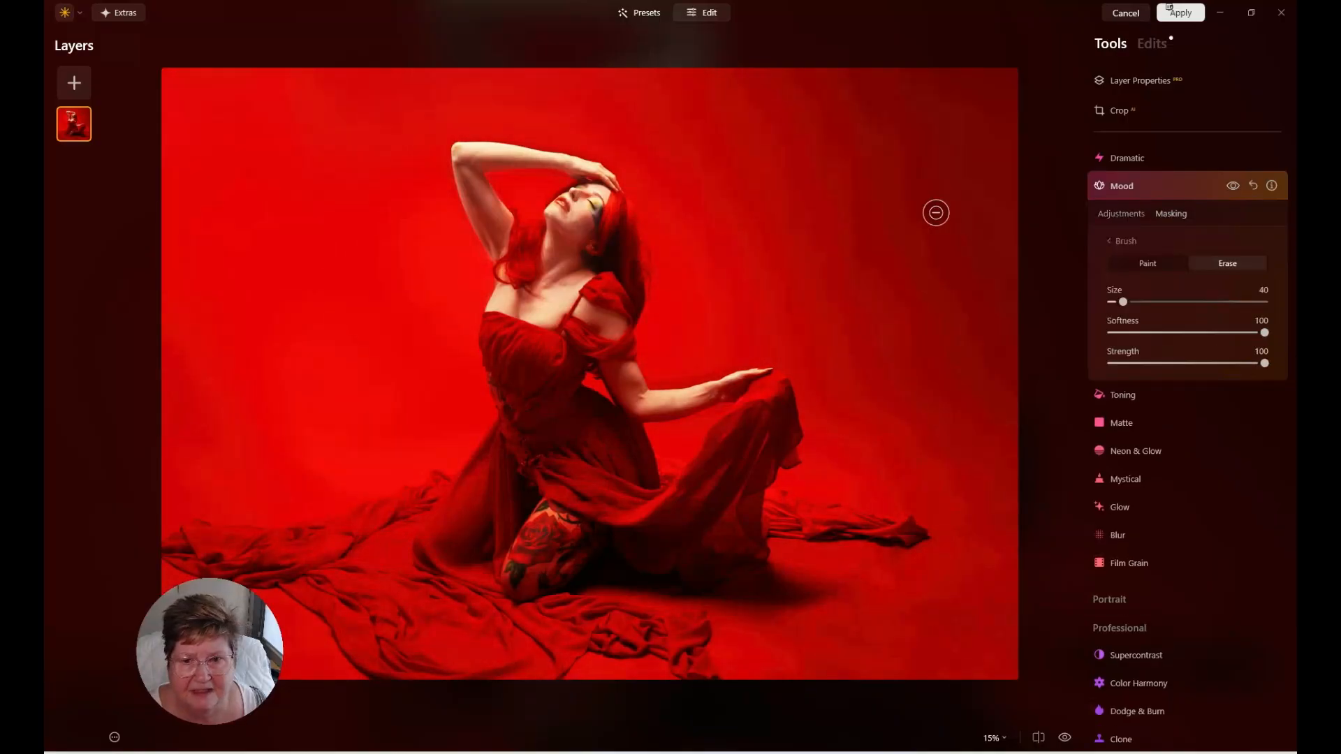
click(1194, 263)
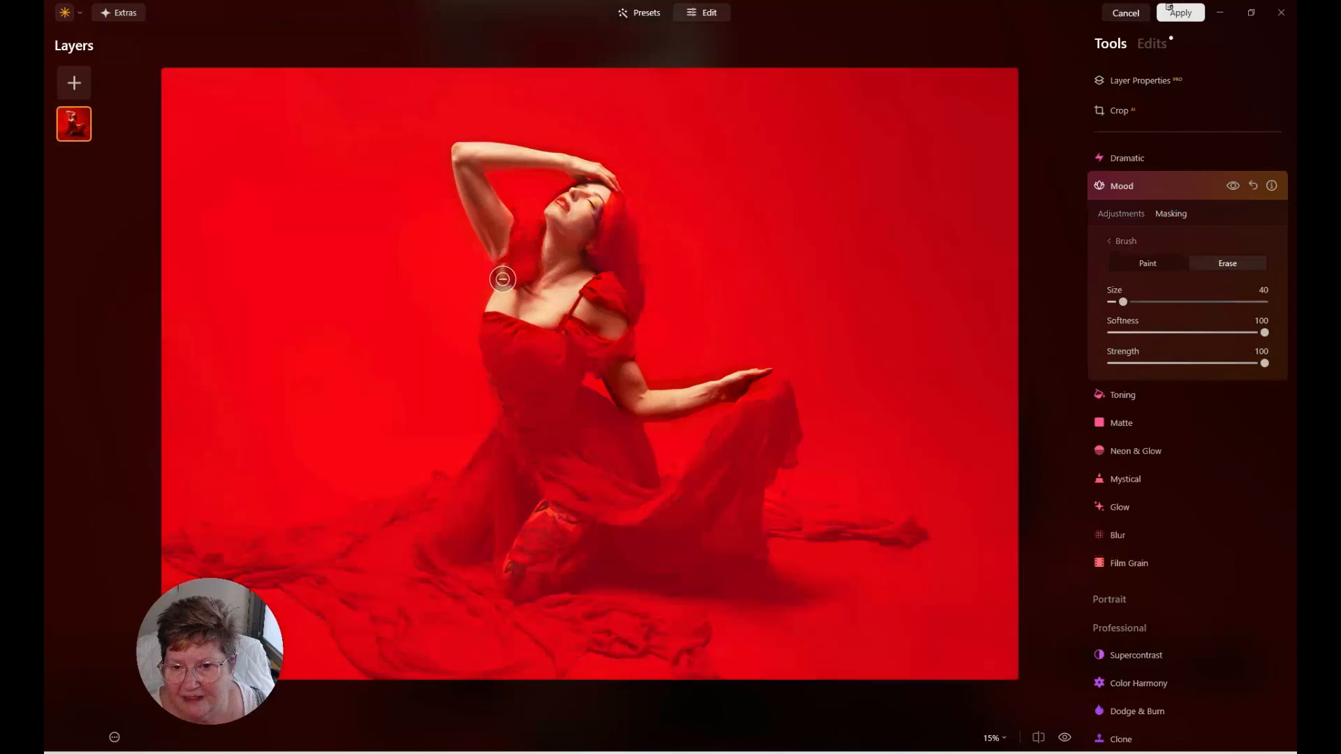
mouse_move(504, 267)
mouse_down()
mouse_move(503, 285)
mouse_move(533, 298)
mouse_up()
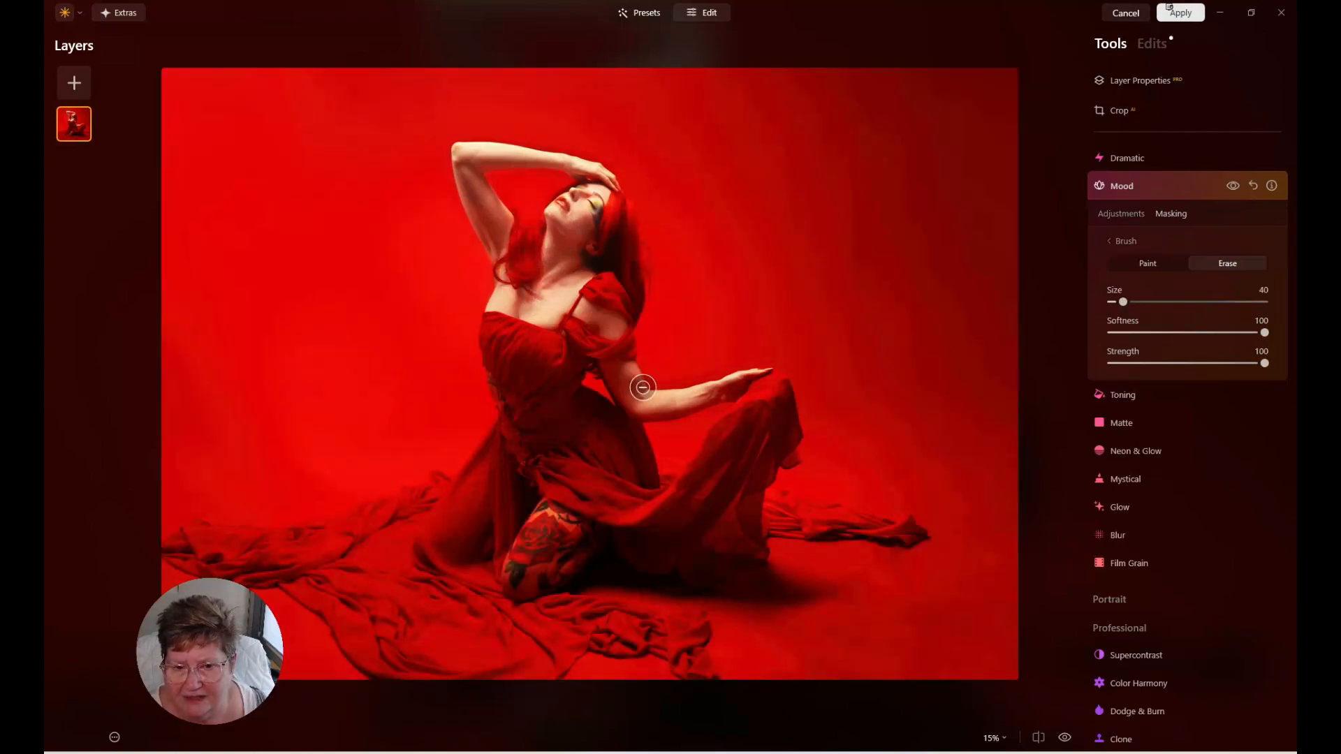
mouse_move(634, 392)
mouse_down()
mouse_move(675, 400)
mouse_move(752, 379)
mouse_up()
drag(637, 411, 622, 368)
mouse_move(563, 303)
mouse_down()
mouse_move(549, 325)
mouse_move(531, 305)
mouse_up()
drag(604, 173, 616, 192)
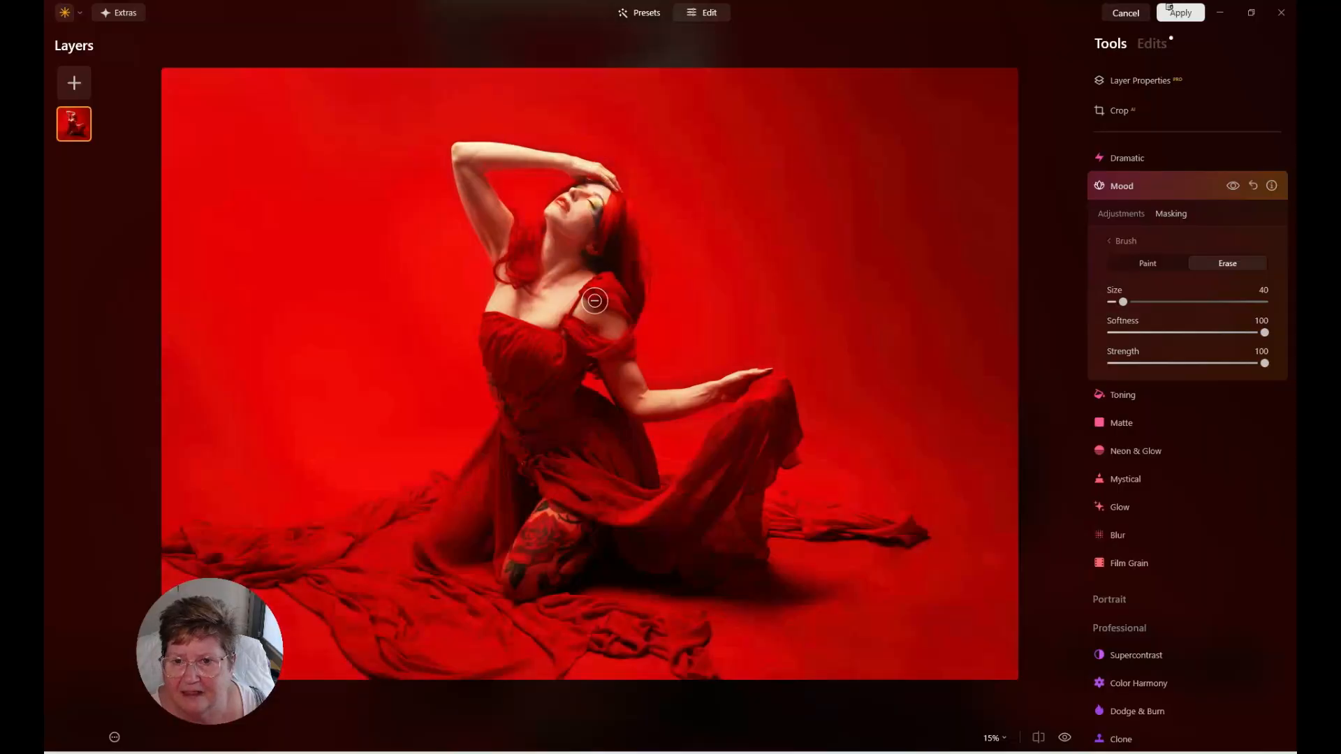
mouse_move(496, 204)
mouse_down()
mouse_move(506, 217)
mouse_move(461, 148)
mouse_up()
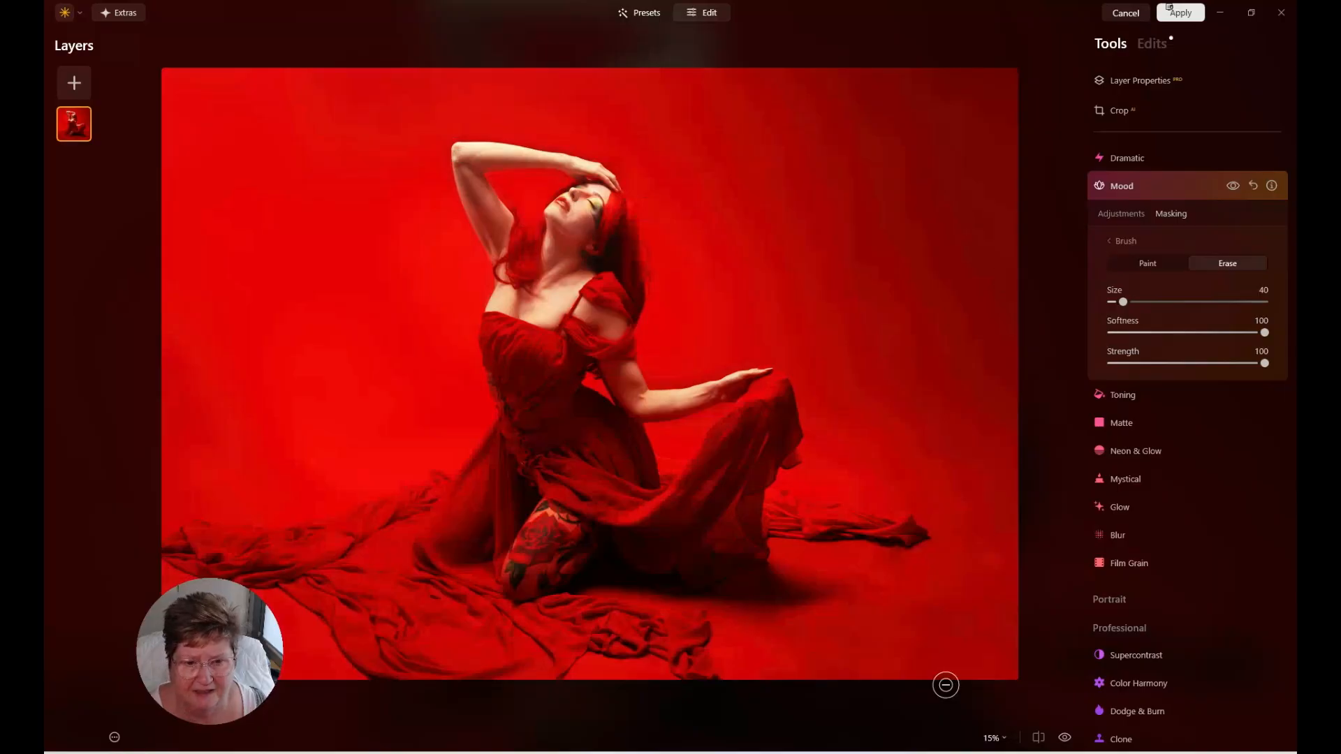
Compare the photo without and with the Mood effect, and erase the effect from the tattooed thigh
click(1234, 188)
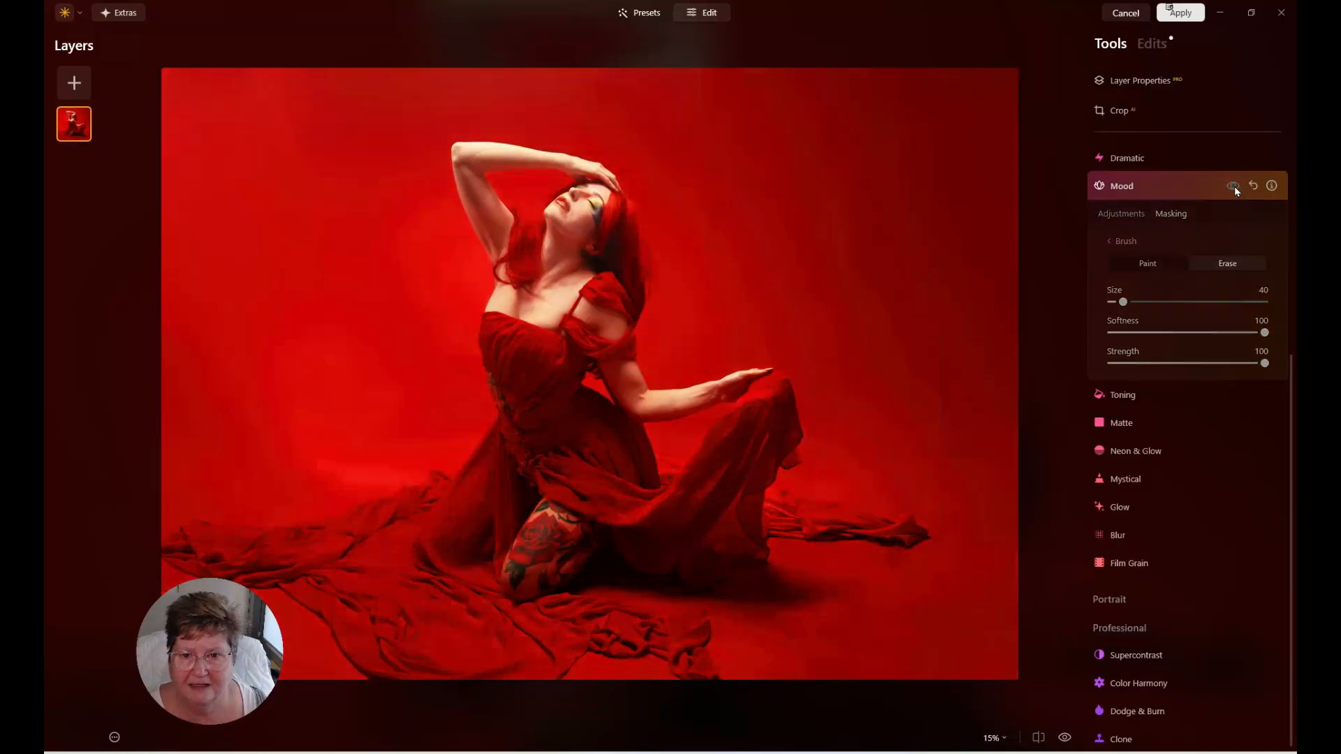
click(1234, 186)
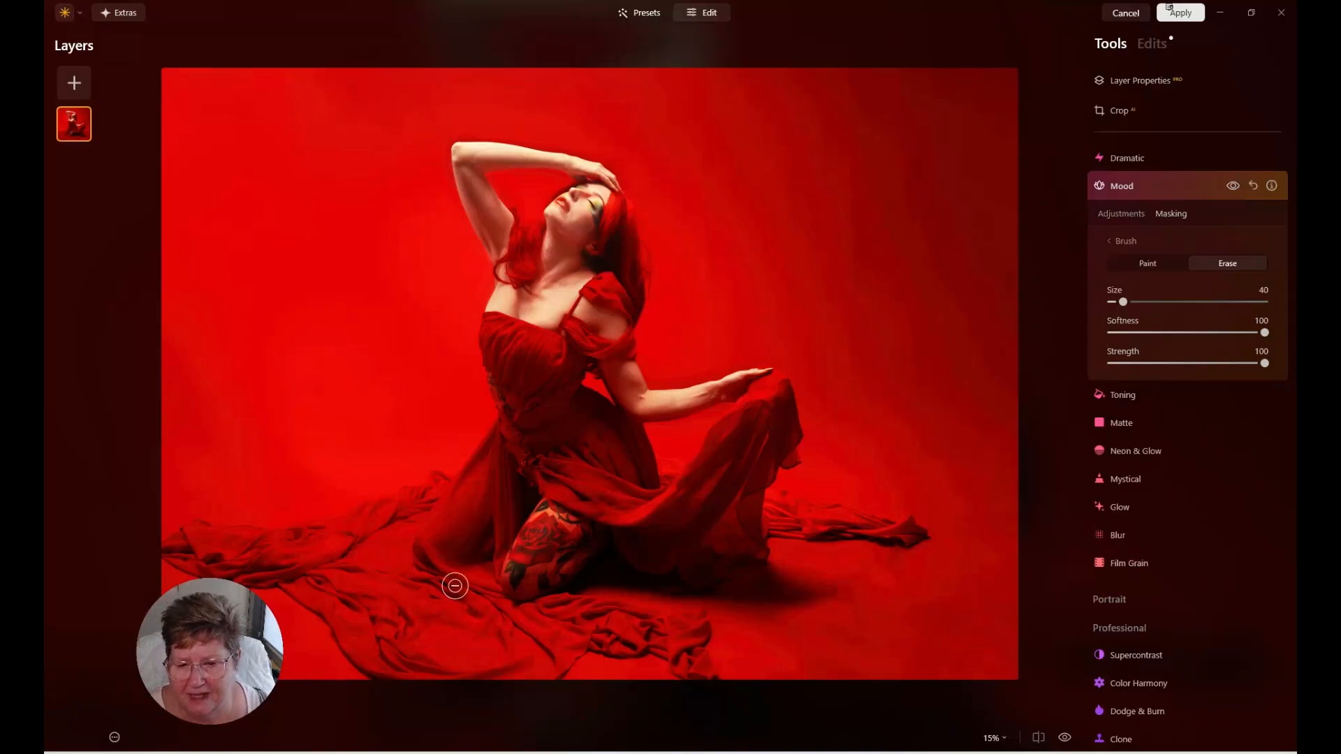
mouse_move(546, 515)
mouse_down()
mouse_move(572, 541)
mouse_move(526, 585)
mouse_move(573, 561)
mouse_move(512, 587)
mouse_move(539, 511)
mouse_move(581, 592)
mouse_move(582, 555)
mouse_move(540, 502)
mouse_move(527, 529)
mouse_move(576, 605)
mouse_move(560, 521)
mouse_move(574, 526)
mouse_move(569, 570)
mouse_move(579, 558)
mouse_move(527, 573)
mouse_up()
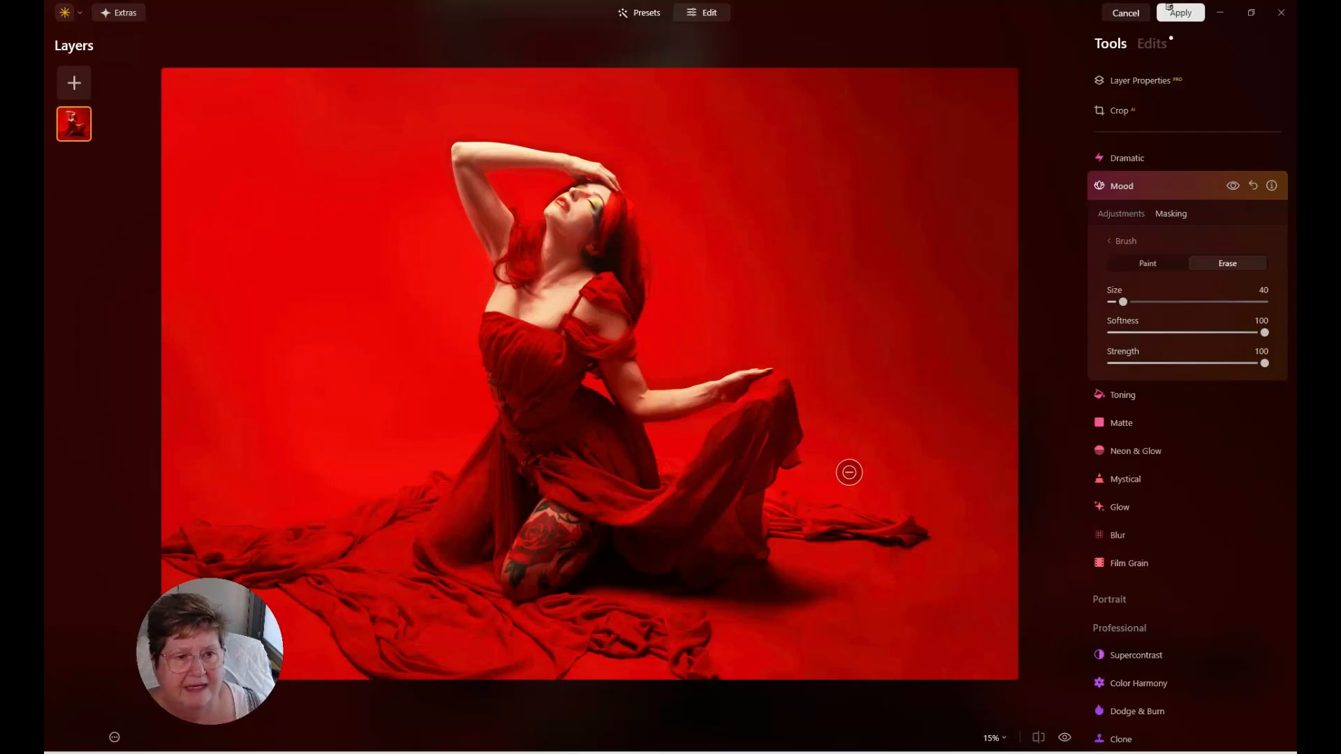
Add a second Mood adjustment with the Memphis LUT at Amount 21 and open the list of applied edits
click(1115, 218)
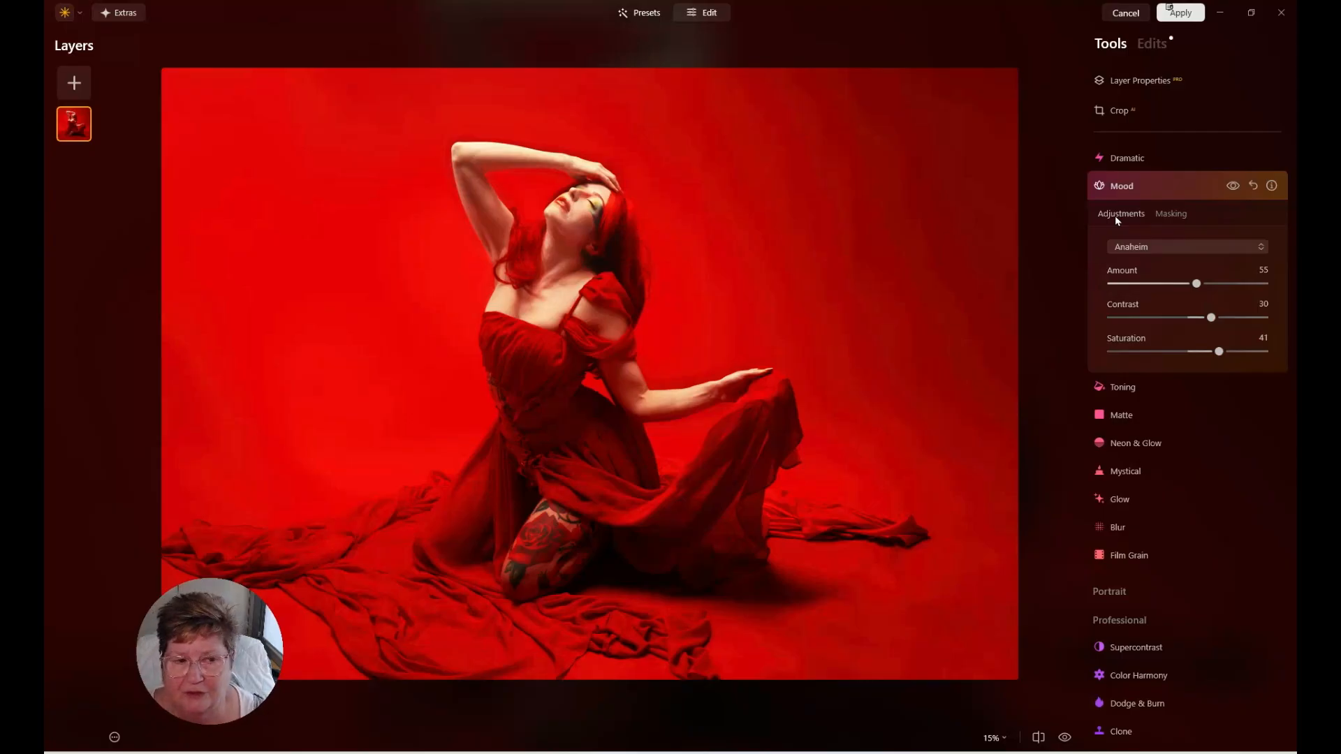
click(1122, 187)
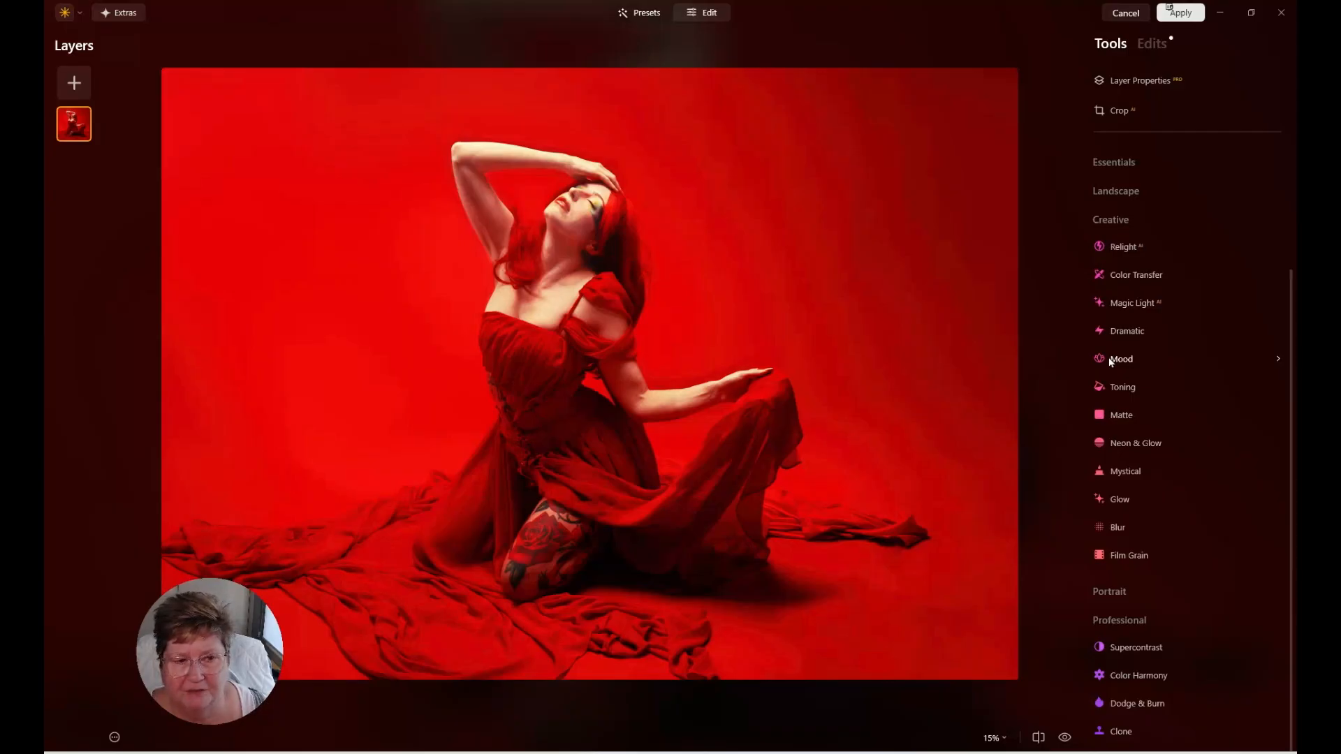
click(1152, 46)
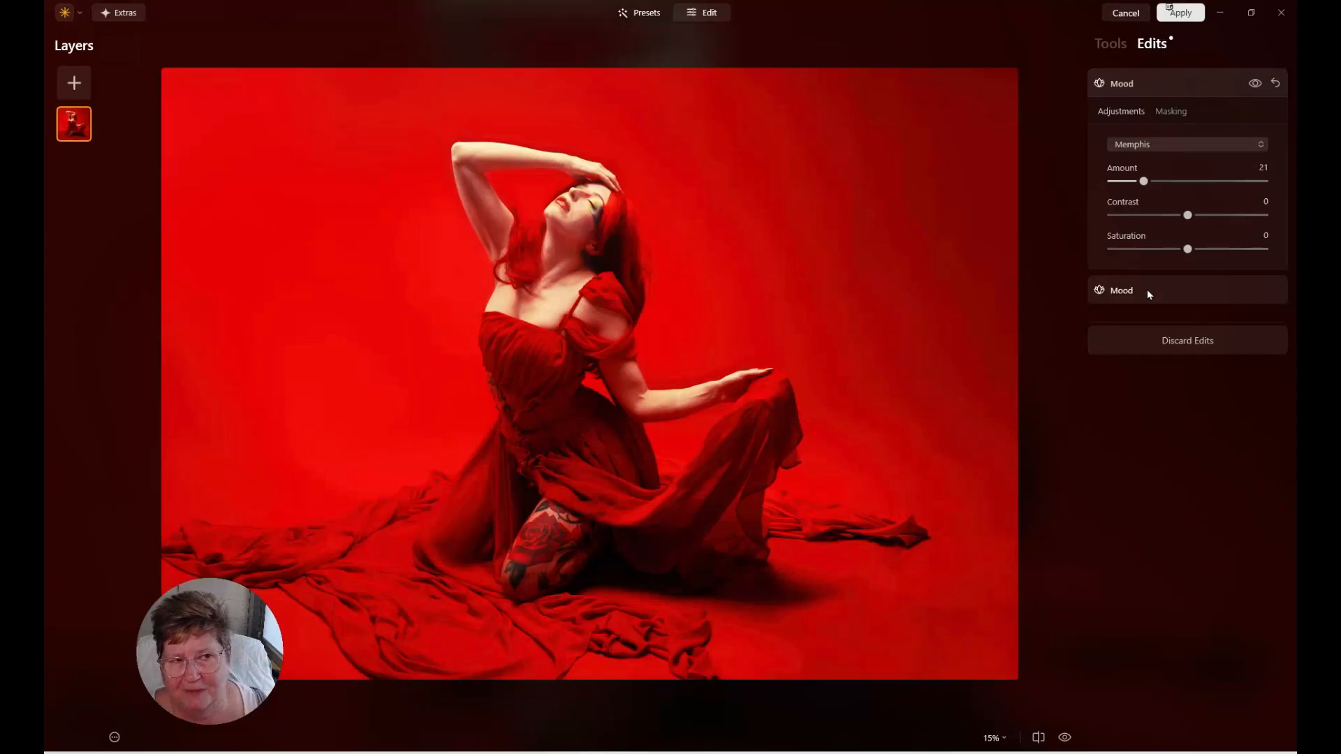
Open the Dramatic tool and a fresh Mood tool, and review the Memphis and Anaheim Mood settings among the applied edits
click(1110, 47)
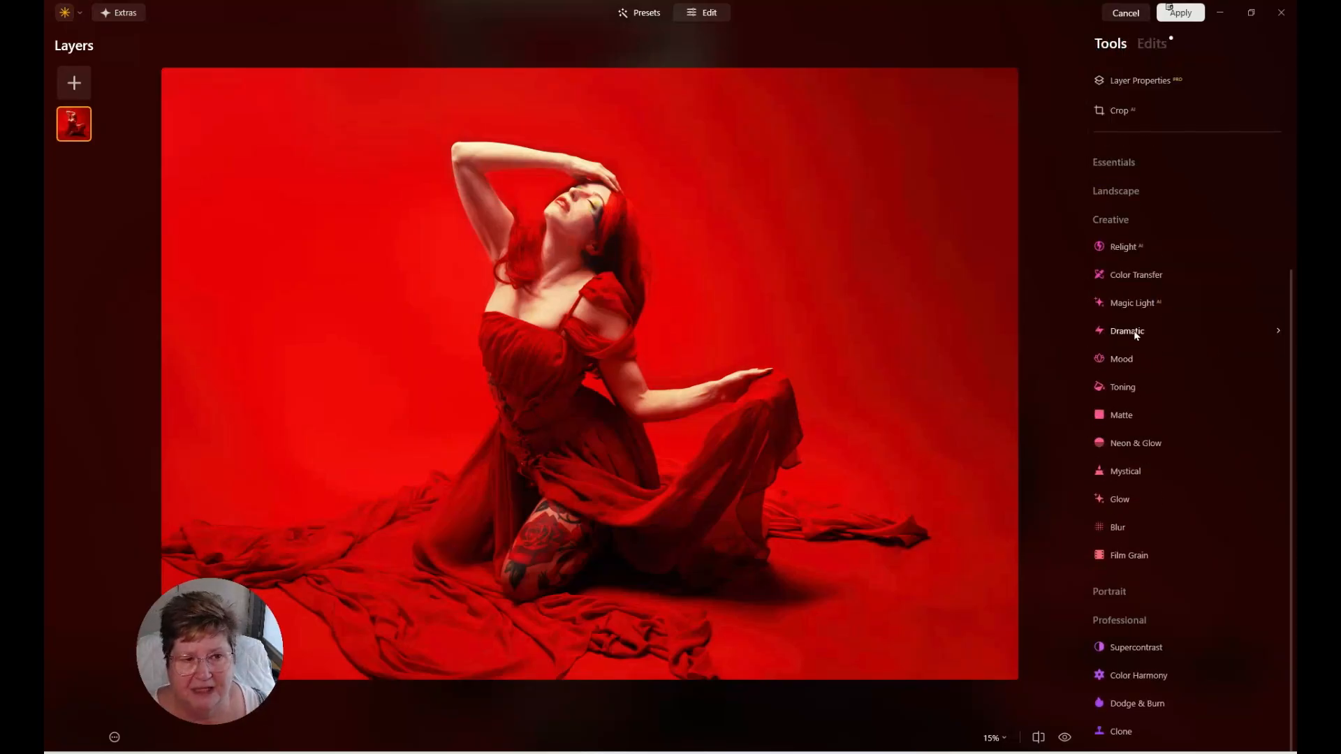
click(1134, 334)
click(1121, 355)
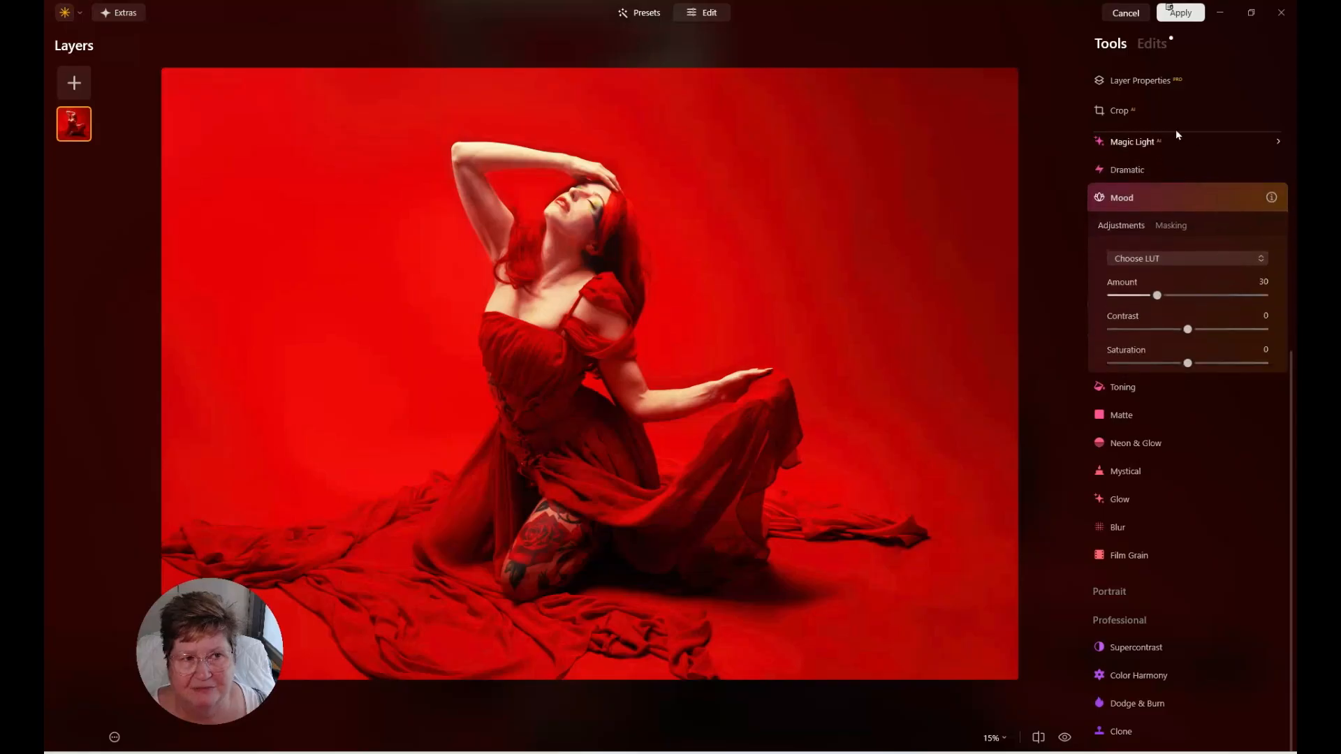
click(1149, 46)
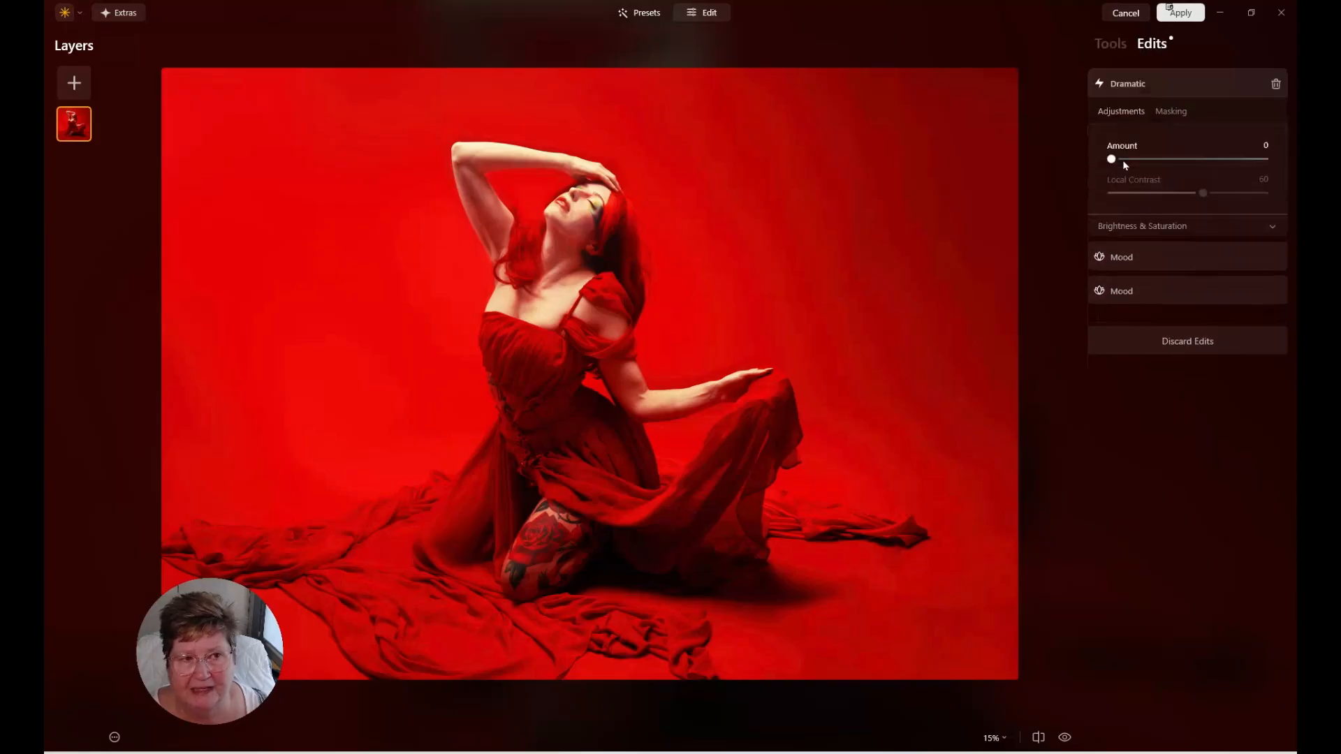
click(1135, 264)
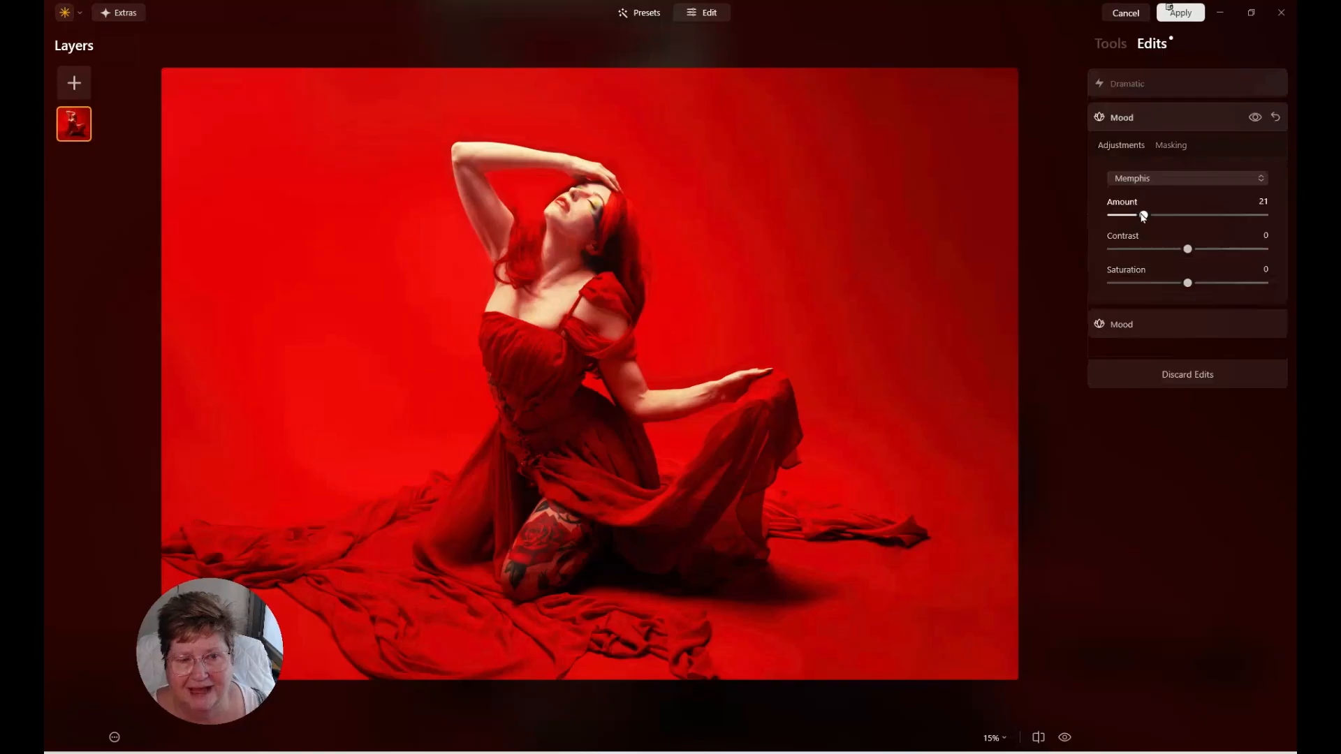
click(1127, 326)
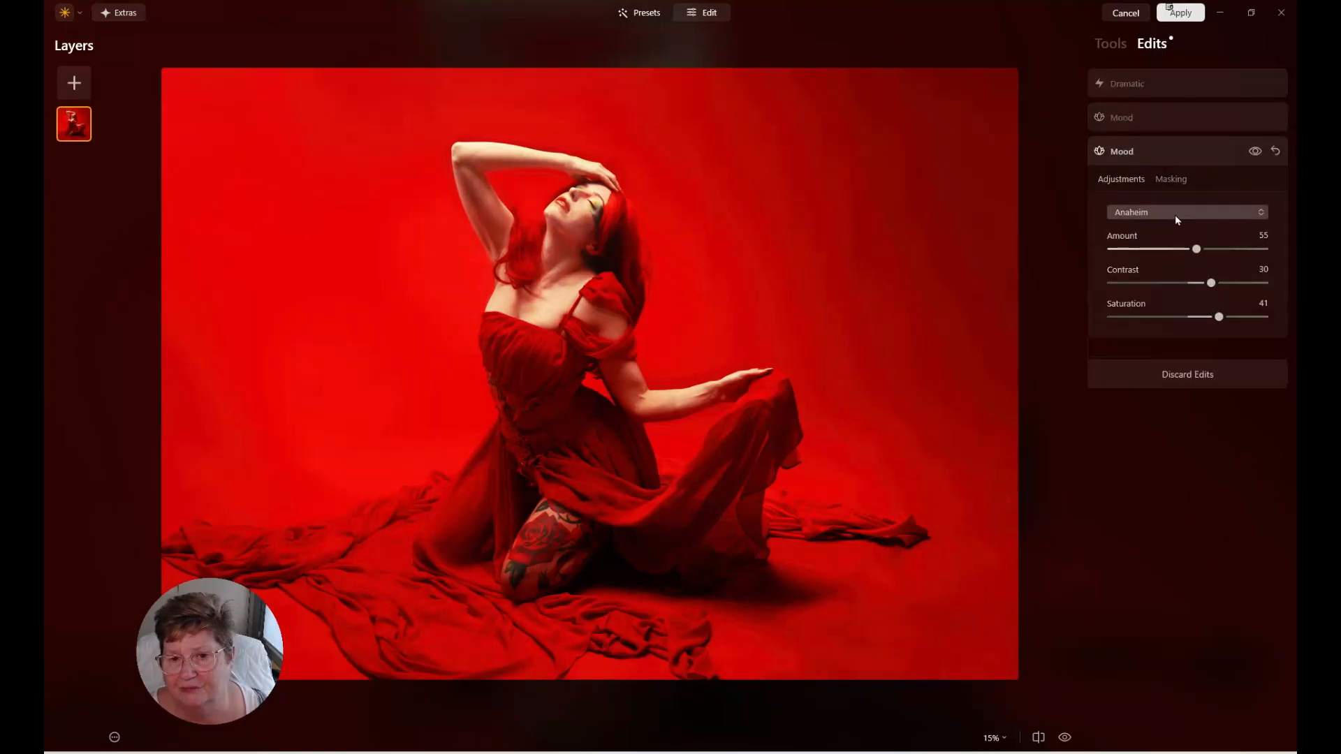